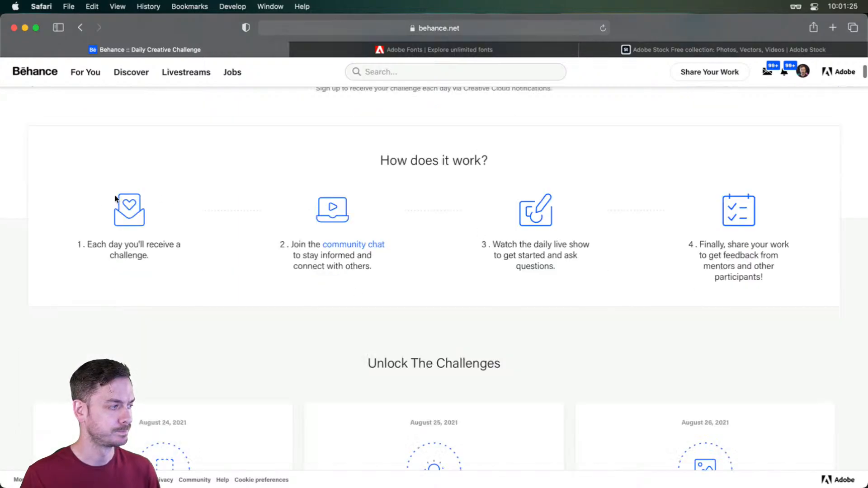
pyautogui.moveTo(77, 244); pyautogui.dragTo(187, 277)
pyautogui.click(188, 276)
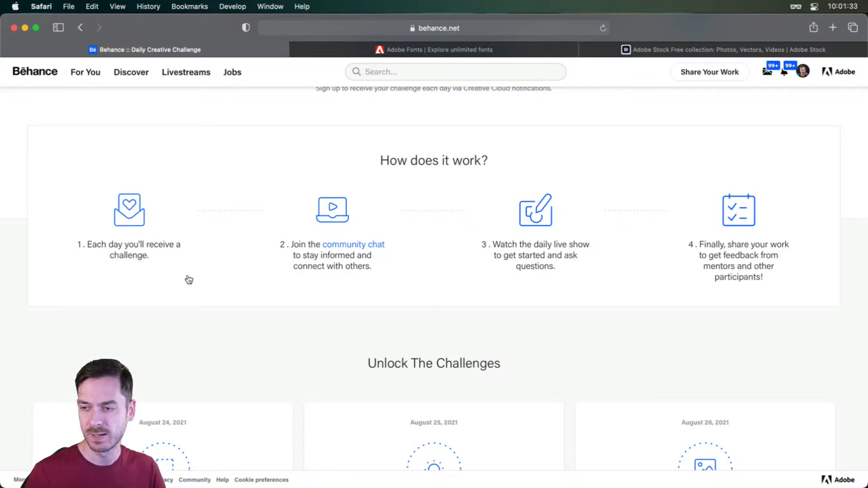
# - Switch to Discord and browse the participants' submissions in the Adobe Photoshop server's challenge channel
pyautogui.press('super+Tab')
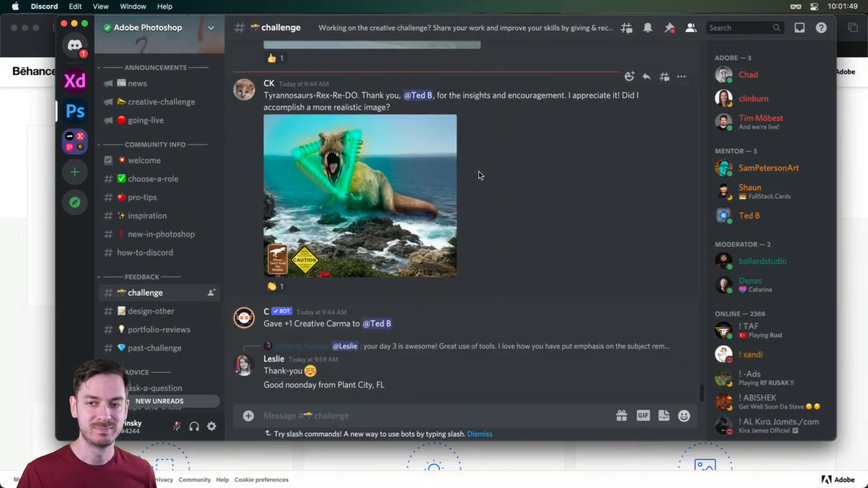
pyautogui.scroll(10, 490, 163)
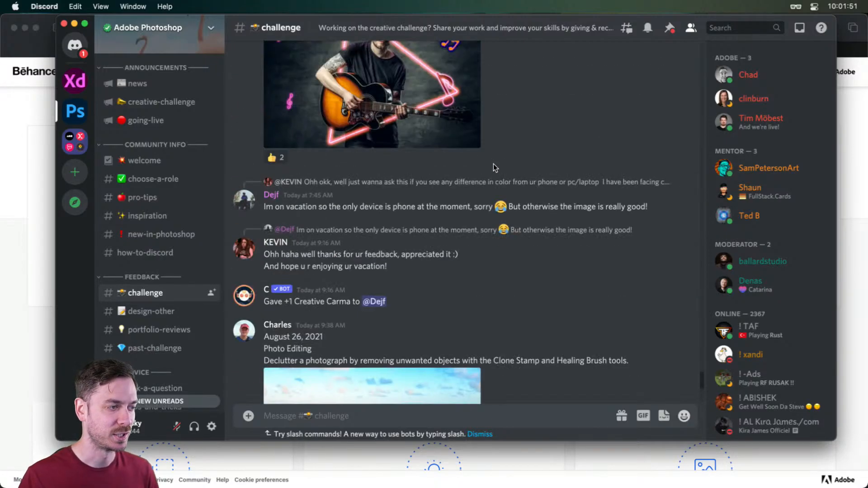
pyautogui.scroll(-3, 533, 176)
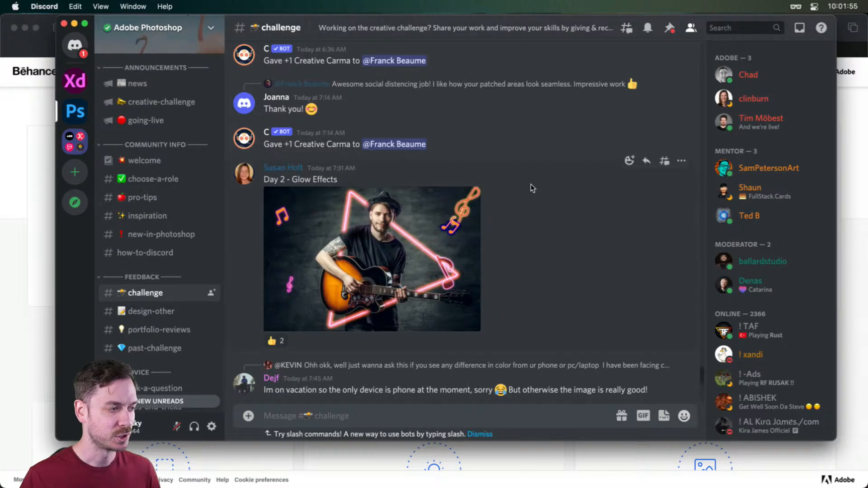
pyautogui.scroll(10, 529, 186)
pyautogui.scroll(6, 410, 139)
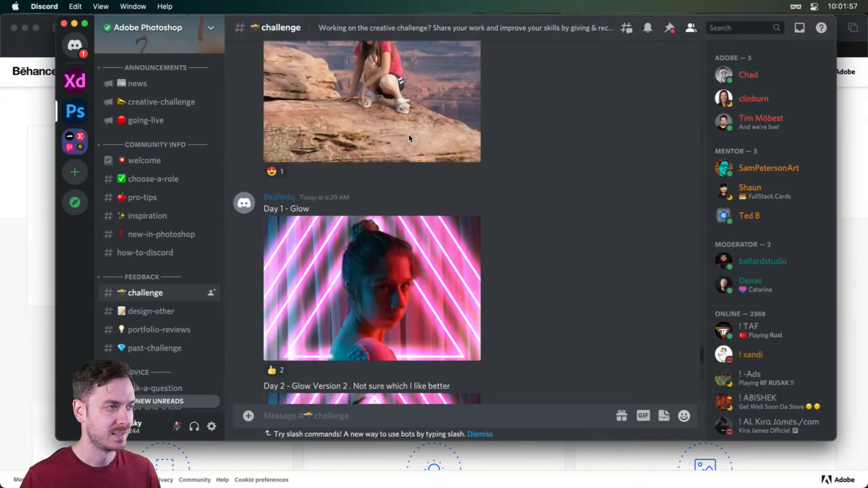
pyautogui.scroll(15, 494, 193)
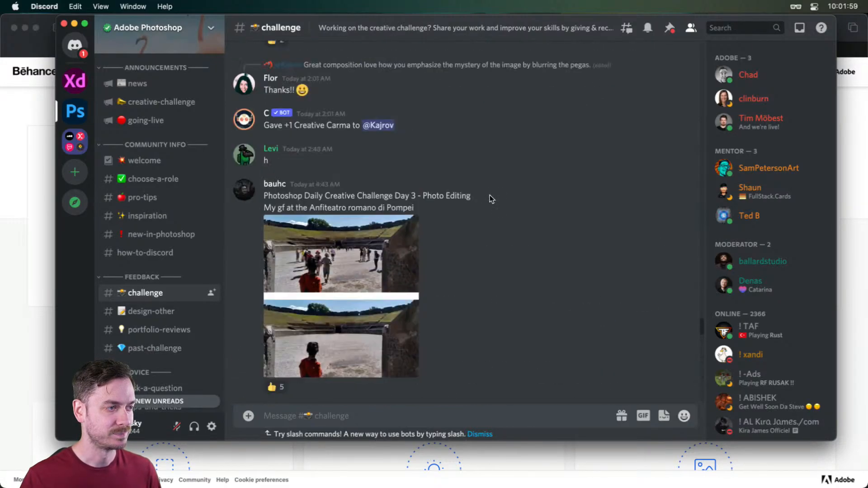
pyautogui.scroll(6, 493, 194)
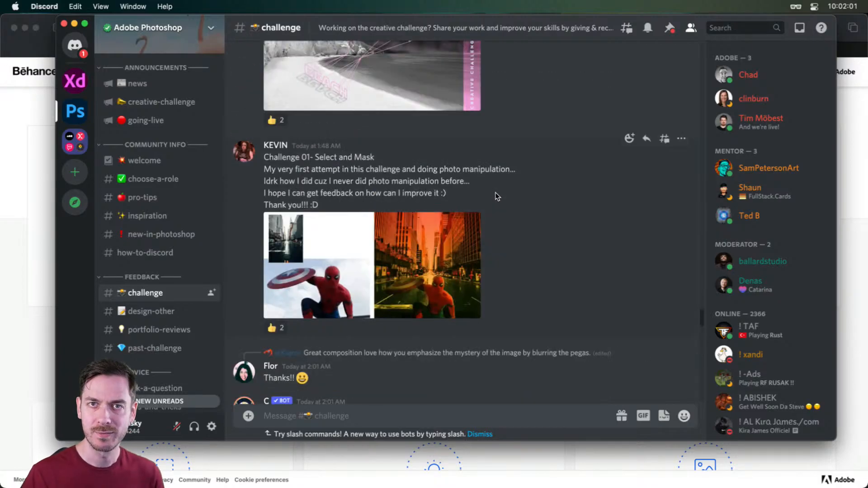
pyautogui.scroll(-10, 500, 199)
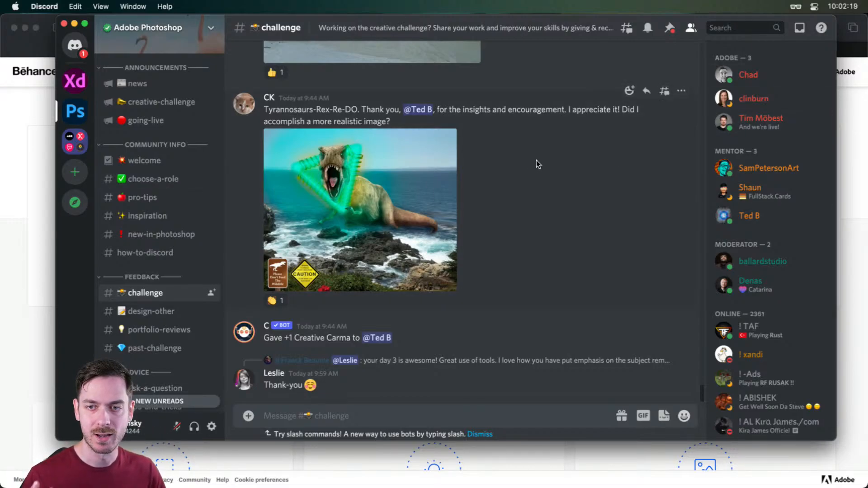
# - Switch to Safari and review the participation steps and the daily challenge cards on Behance's Daily Creative Challenge page
pyautogui.press('super+Tab')
pyautogui.scroll(1, 637, 244)
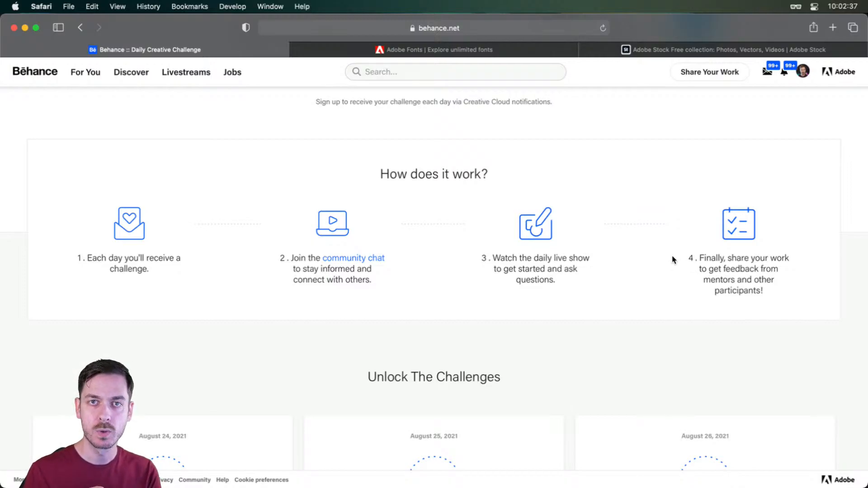
pyautogui.scroll(-7, 672, 258)
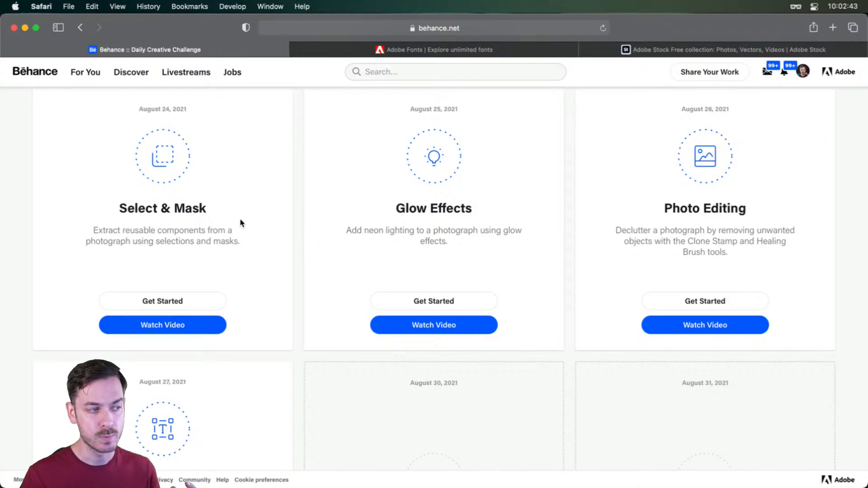
pyautogui.moveTo(395, 208); pyautogui.dragTo(473, 212)
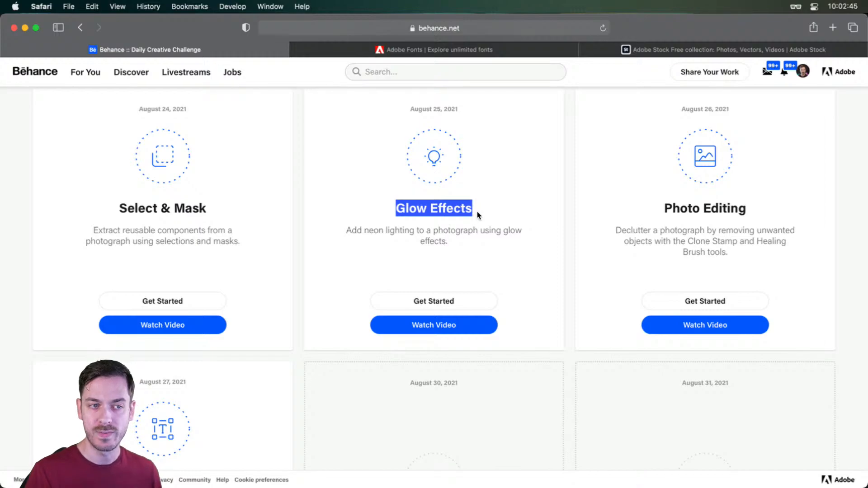
pyautogui.click(478, 215)
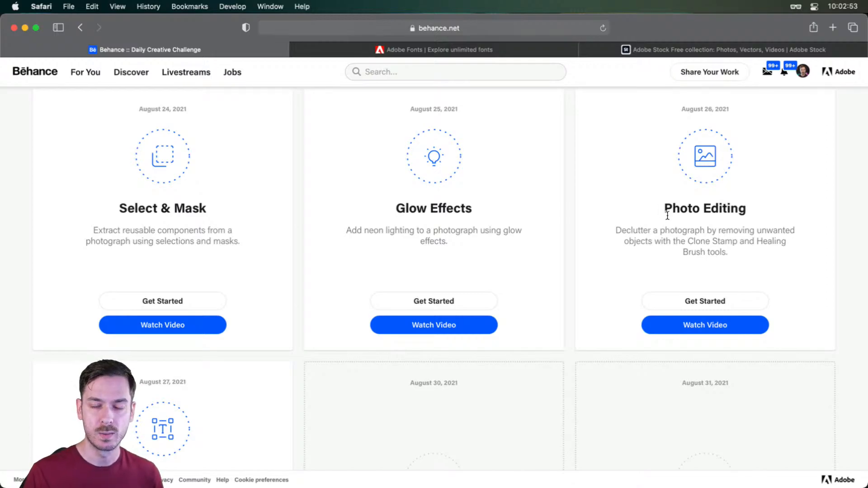
pyautogui.scroll(-5, 667, 215)
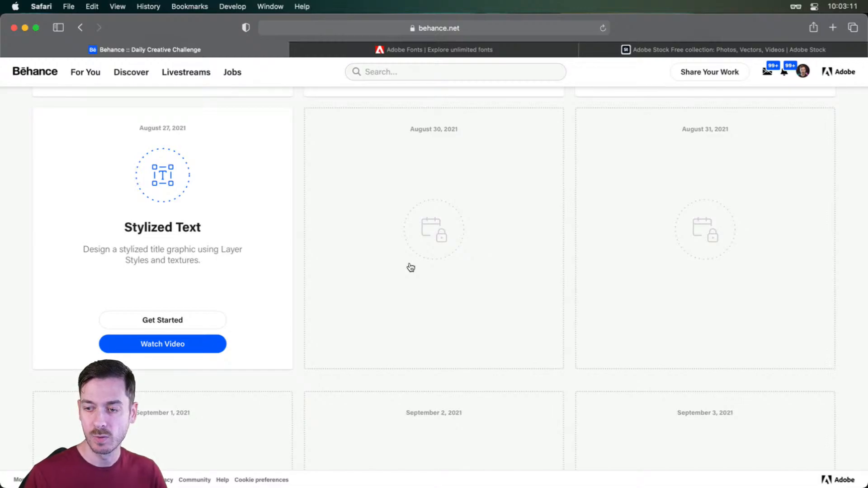
# - Switch to Photoshop and read the prompt, bonus tip and asset credits on the Hello! artboard of 04_stylizedText.psd
pyautogui.press('super+Tab')
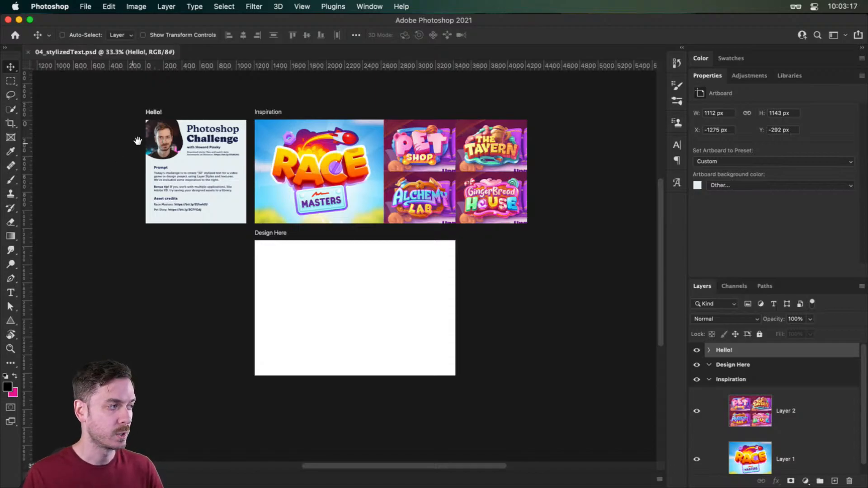
pyautogui.keyDown('super'); pyautogui.moveTo(146, 134); pyautogui.dragTo(196, 133); pyautogui.keyUp('super')
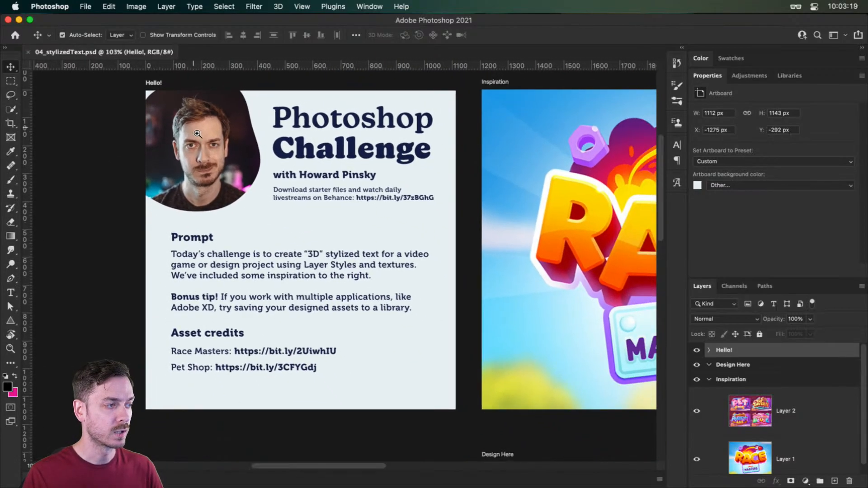
pyautogui.moveTo(295, 169); pyautogui.dragTo(378, 163)
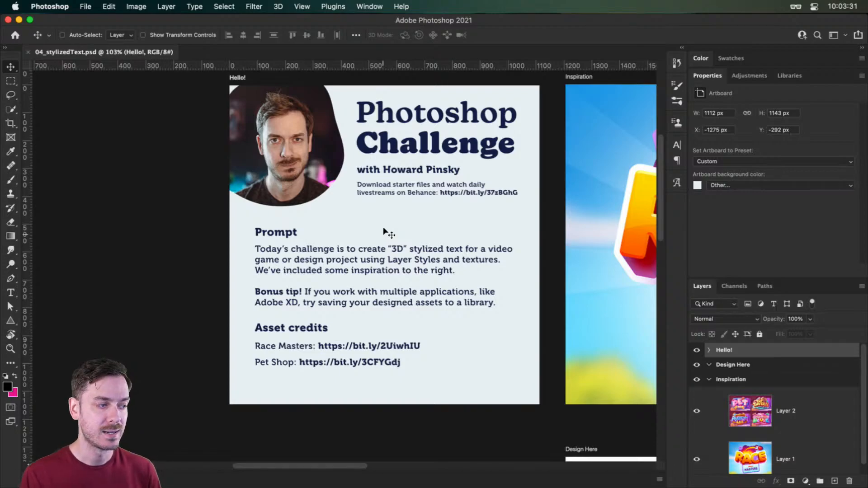
pyautogui.moveTo(473, 267); pyautogui.dragTo(181, 284)
pyautogui.moveTo(475, 282); pyautogui.dragTo(366, 280)
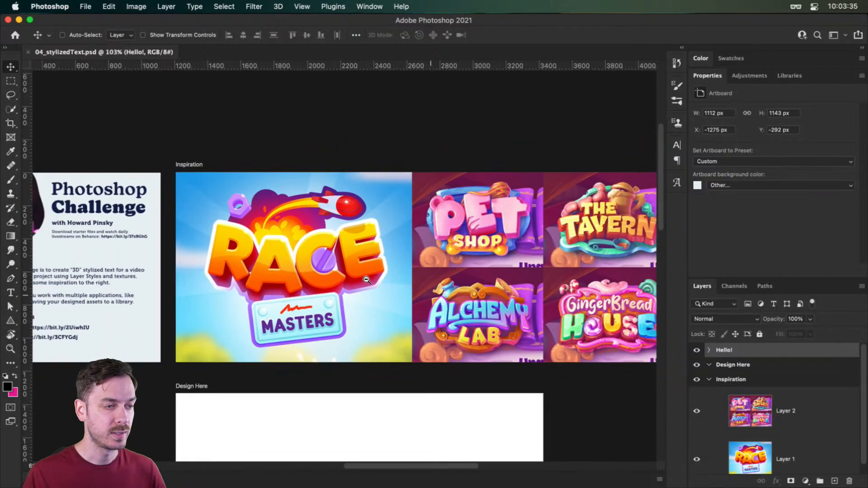
pyautogui.moveTo(41, 272); pyautogui.dragTo(262, 202)
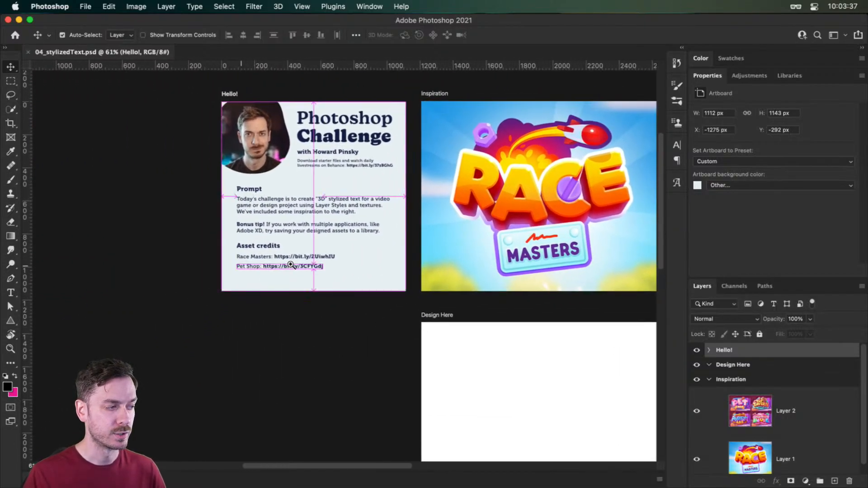
pyautogui.moveTo(291, 265); pyautogui.dragTo(322, 262)
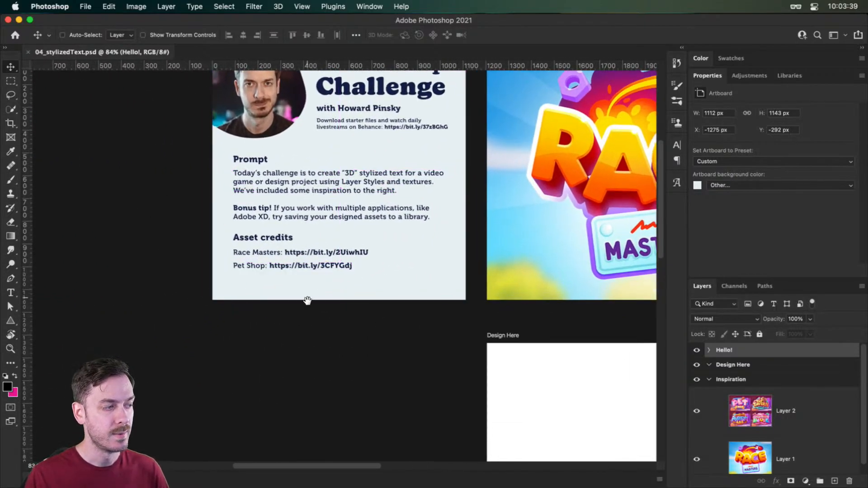
# - Examine the Race Masters, Pet Shop and Alchemy Lab title graphics on the Inspiration artboard
pyautogui.moveTo(472, 231); pyautogui.dragTo(115, 302)
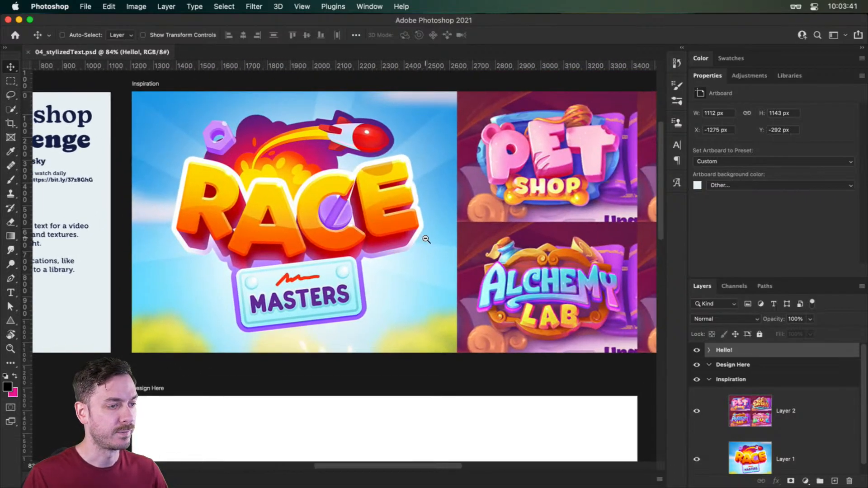
pyautogui.moveTo(426, 239); pyautogui.dragTo(352, 223)
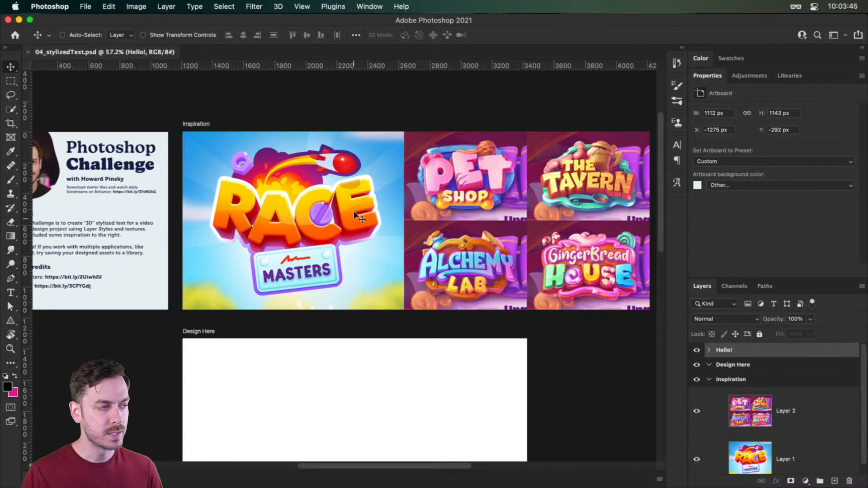
pyautogui.moveTo(592, 172); pyautogui.dragTo(598, 185)
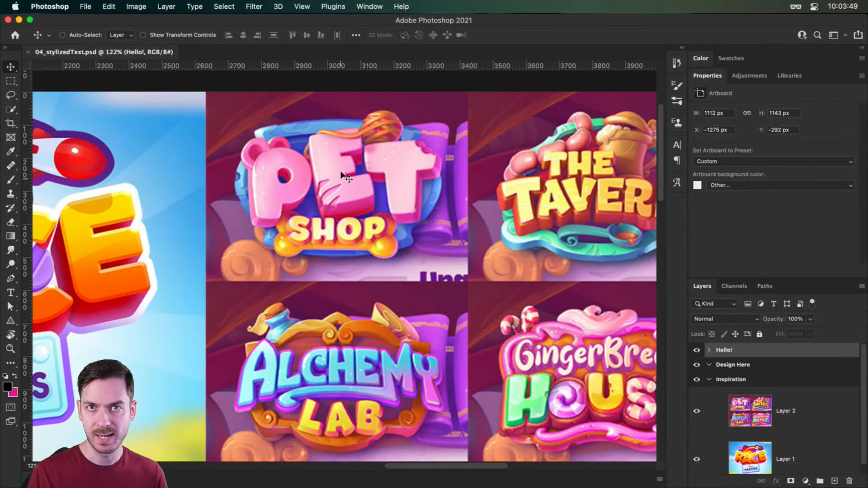
pyautogui.moveTo(358, 345); pyautogui.dragTo(344, 265)
# - Swap the foreground and background colors and select the Design Here artboard
pyautogui.moveTo(374, 253); pyautogui.dragTo(481, 63)
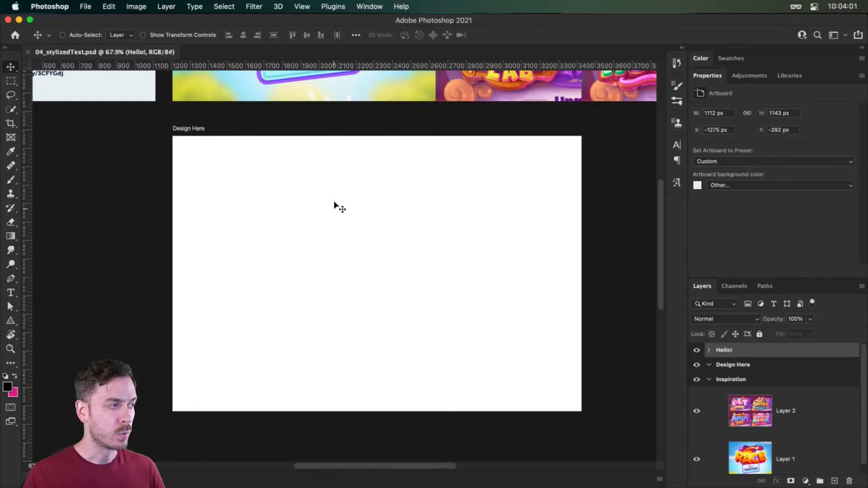
pyautogui.moveTo(345, 246); pyautogui.dragTo(385, 234)
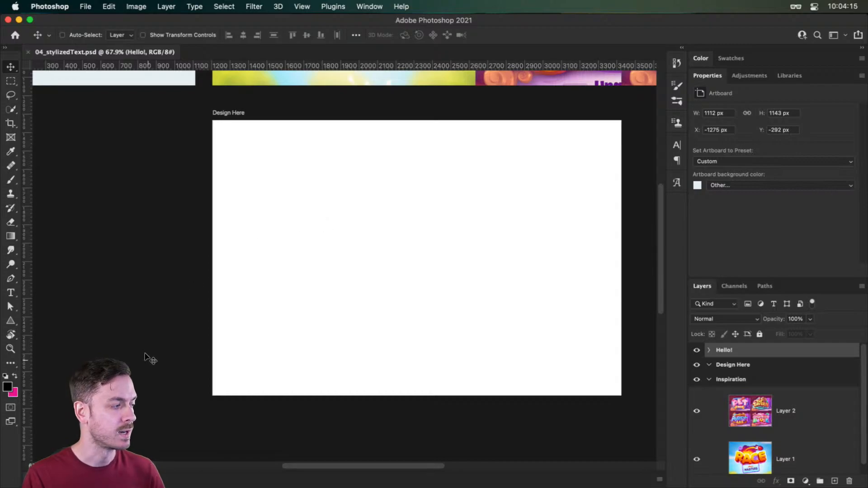
pyautogui.click(15, 378)
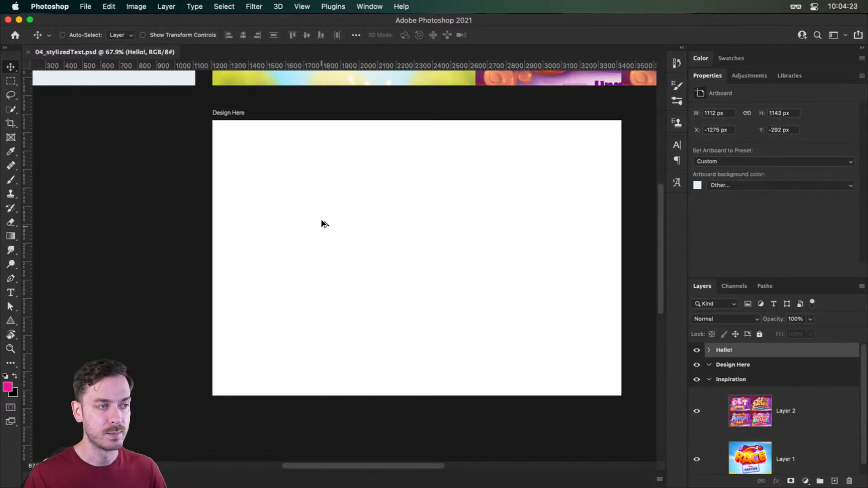
pyautogui.click(226, 112)
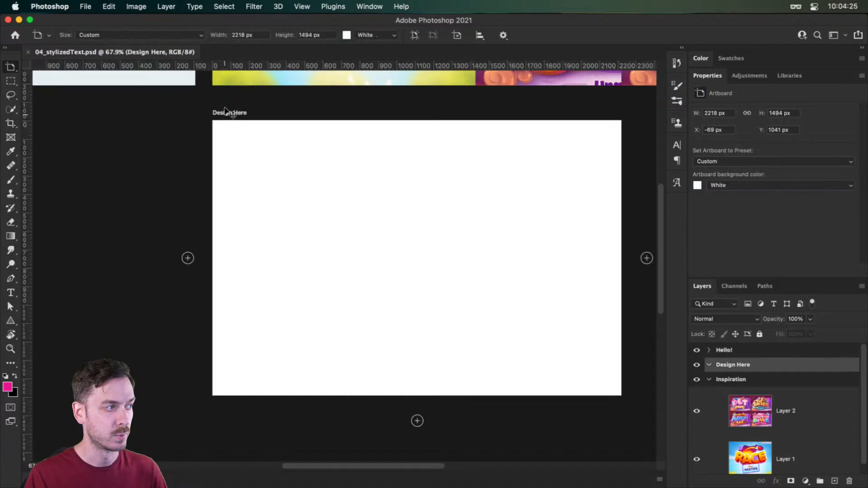
pyautogui.press('v')
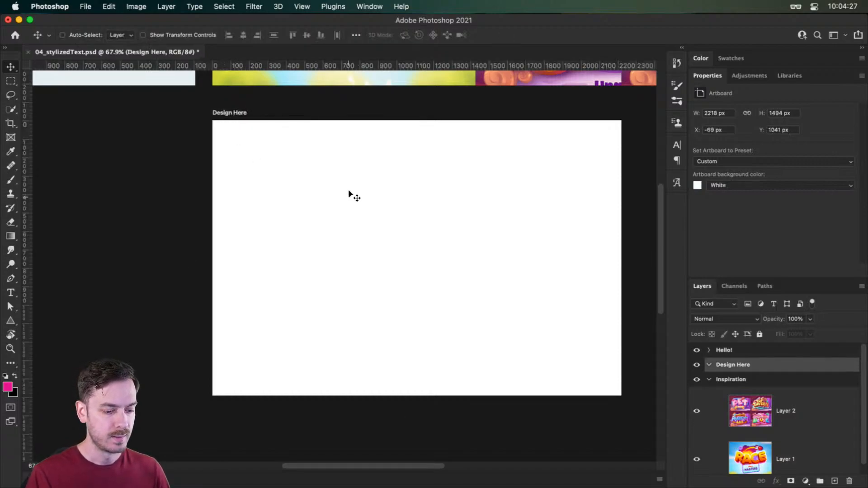
# - Try covering the Design Here artboard with a pink rectangle about 2222 by 1497 px, and delete the shape
pyautogui.press('r')
pyautogui.press('u')
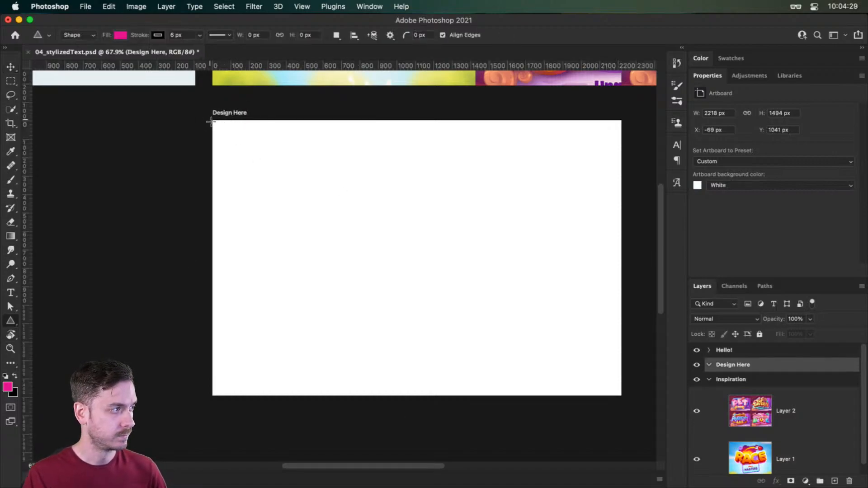
pyautogui.hotkey('shift', 'u')
pyautogui.hotkey('shift', 'u')
pyautogui.hotkey('shift', 'u')
pyautogui.hotkey('shift', 'u')
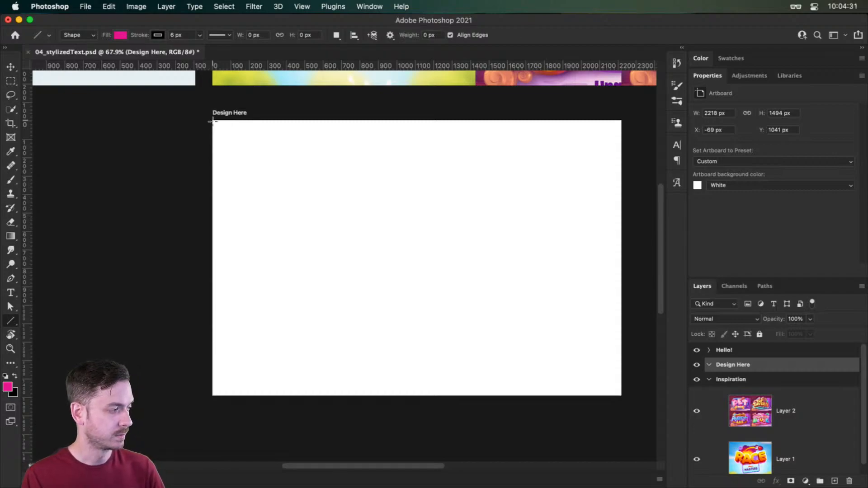
pyautogui.moveTo(212, 122); pyautogui.dragTo(622, 394)
pyautogui.press('v')
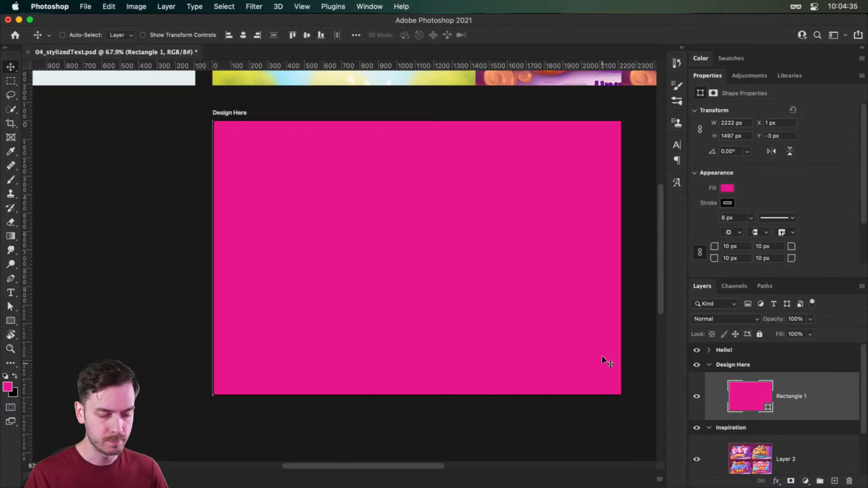
pyautogui.press('BackSpace')
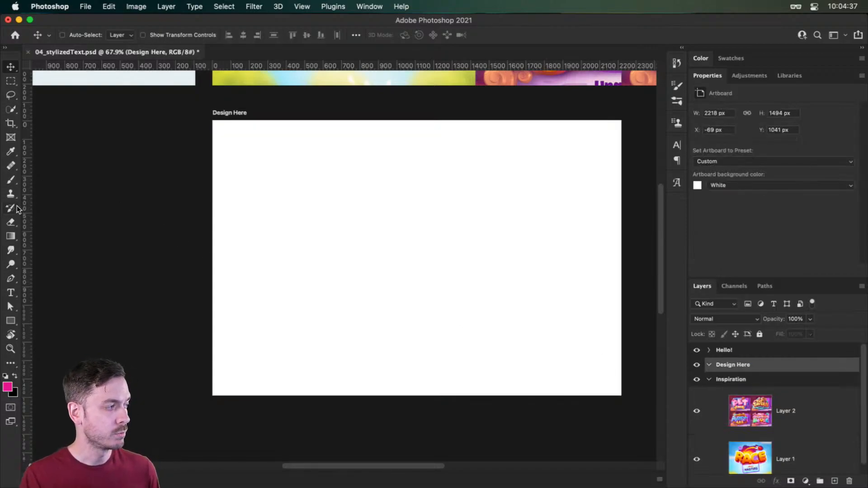
pyautogui.press('g')
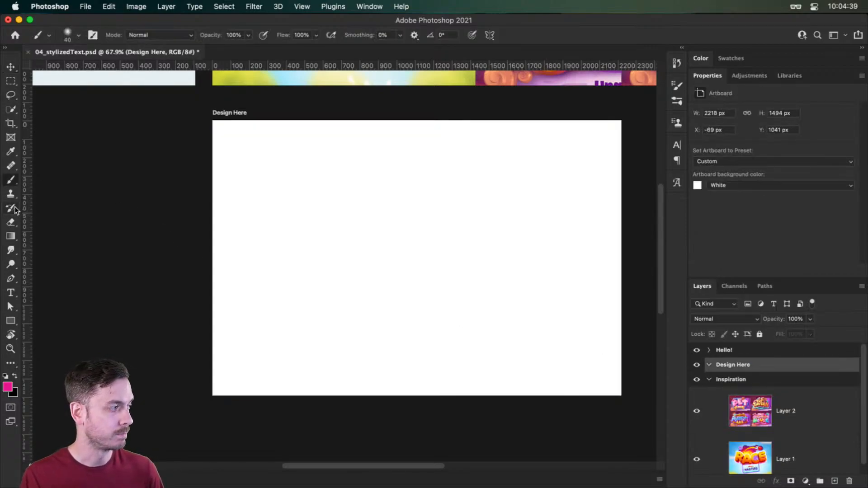
pyautogui.rightClick(15, 235)
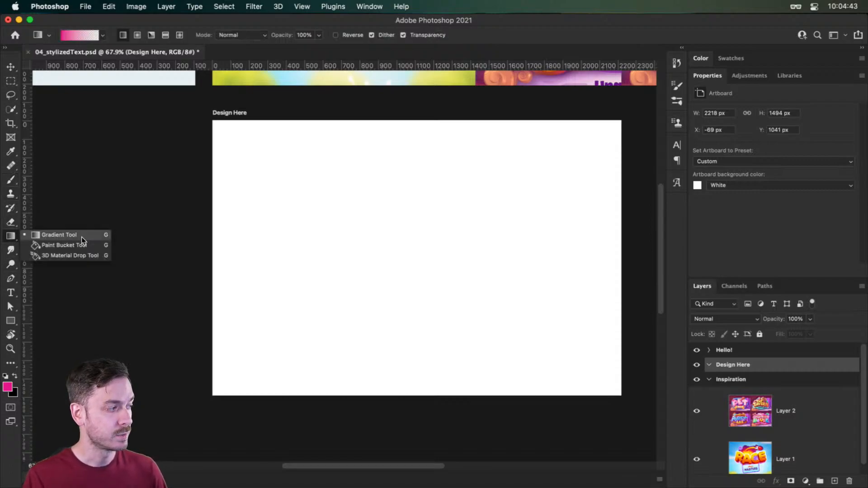
pyautogui.click(474, 213)
pyautogui.press('v')
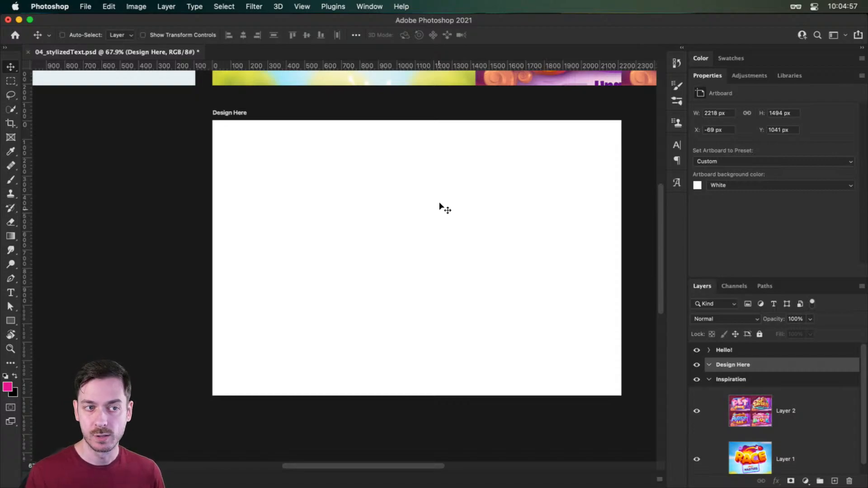
pyautogui.click(817, 184)
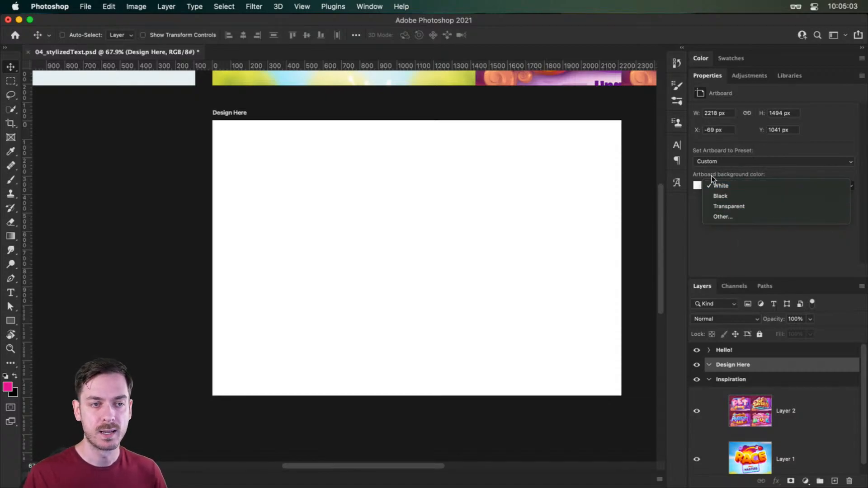
pyautogui.click(737, 215)
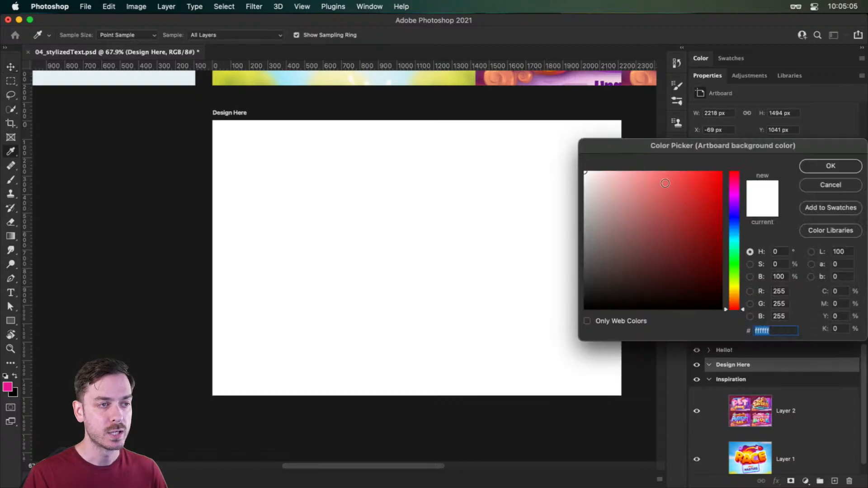
pyautogui.click(831, 186)
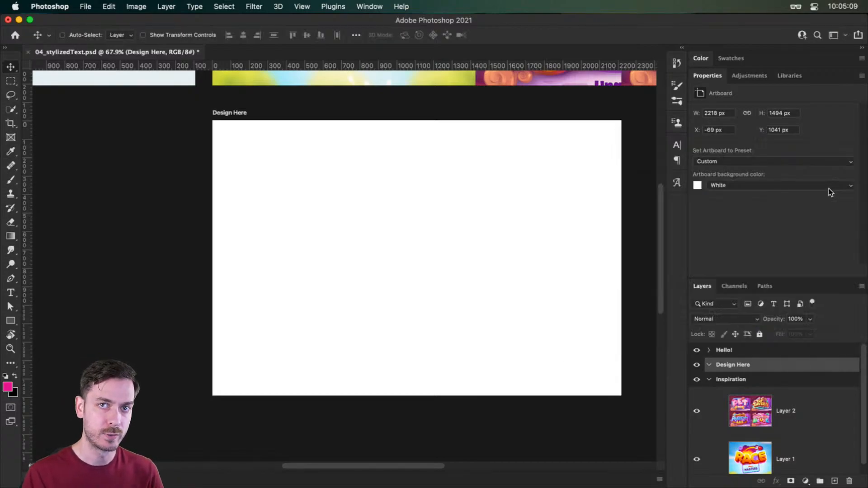
# - Cover the Design Here artboard with a pink rectangle about 2225 by 1499 px
pyautogui.click(10, 321)
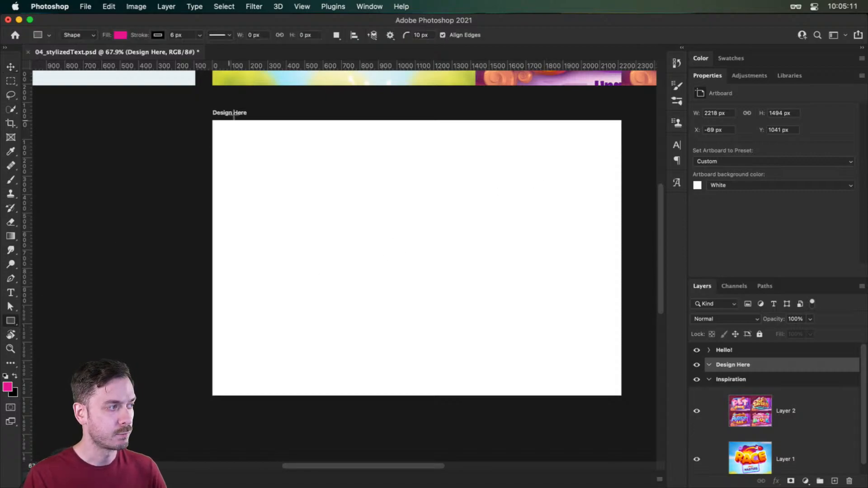
pyautogui.moveTo(212, 121); pyautogui.dragTo(621, 394)
pyautogui.press('v')
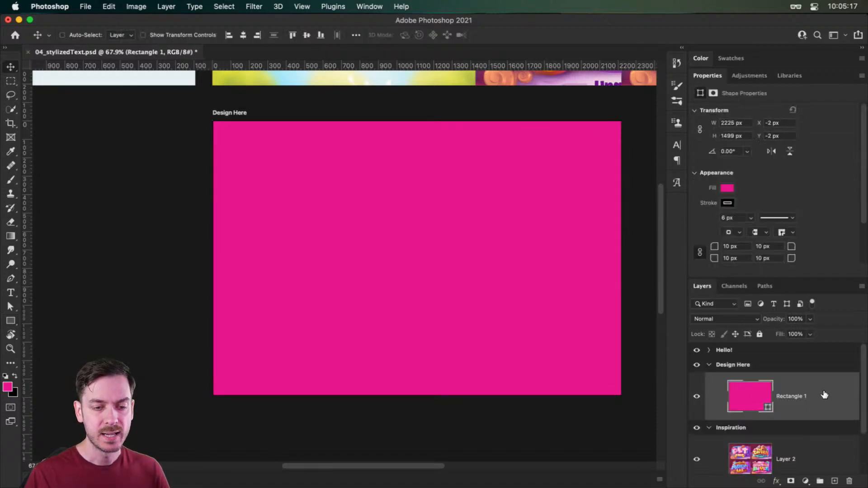
# - Add a Gradient Overlay layer style to the pink rectangle, using the radial magenta-to-dark-purple gradient at 121% scale
pyautogui.doubleClick(827, 392)
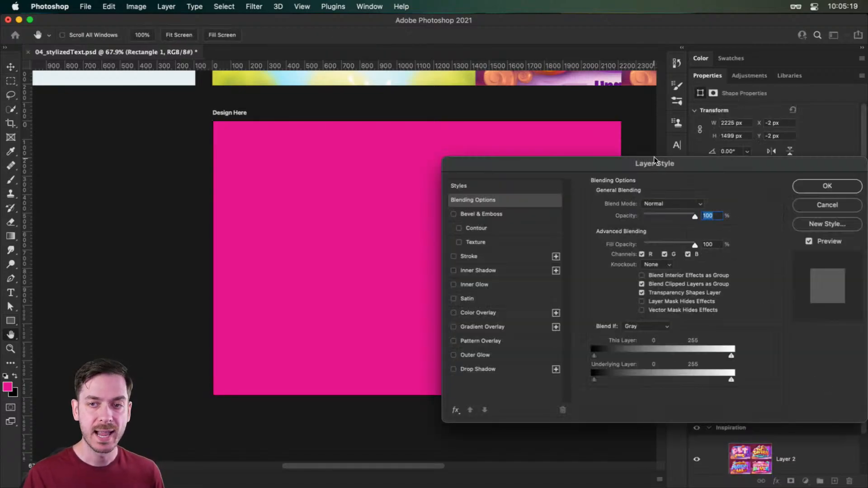
pyautogui.click(485, 326)
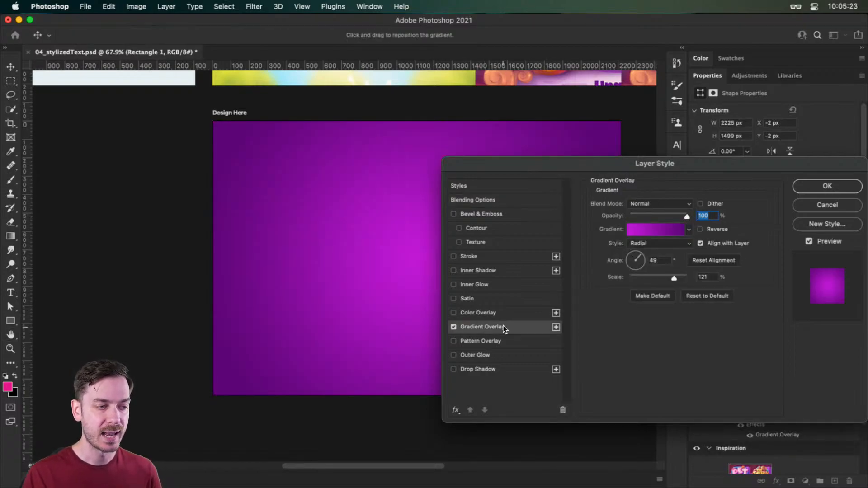
pyautogui.moveTo(629, 159); pyautogui.dragTo(661, 133)
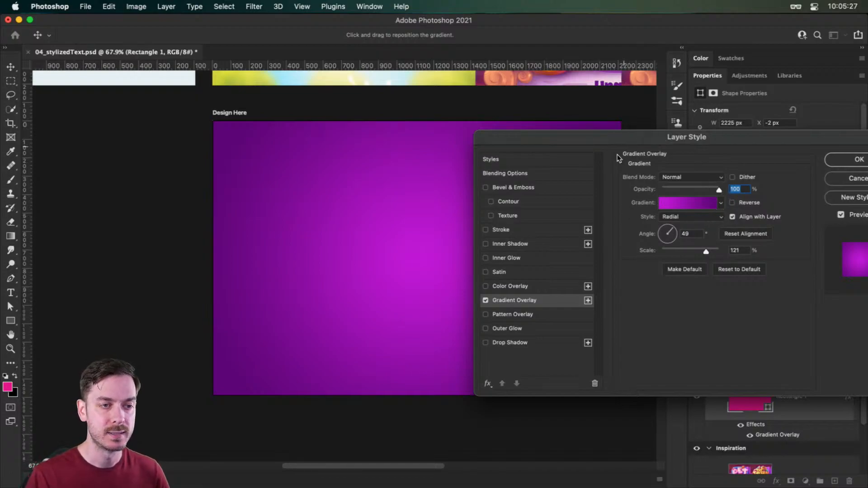
pyautogui.click(692, 219)
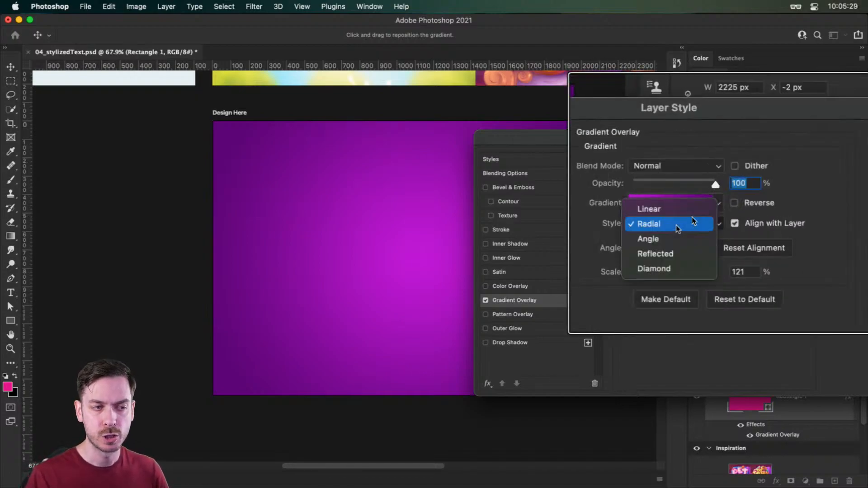
pyautogui.click(692, 216)
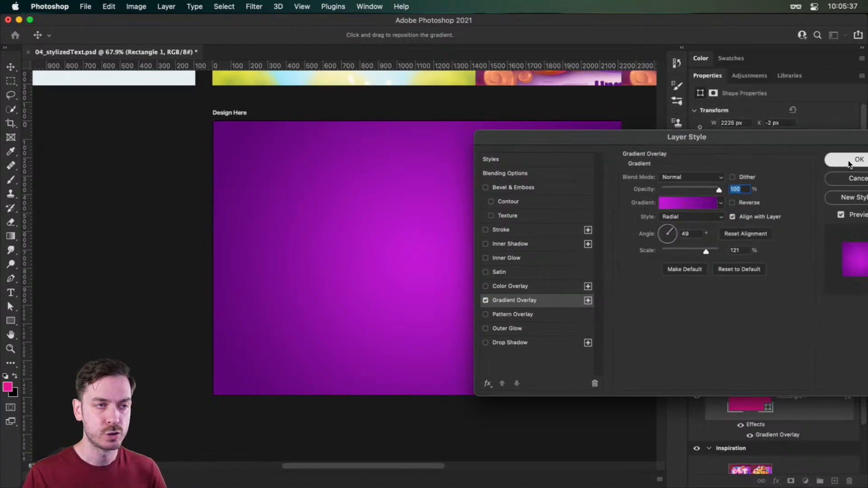
pyautogui.click(848, 162)
# - Remove the rectangle's black stroke and set its stroke width to 0 px
pyautogui.click(727, 203)
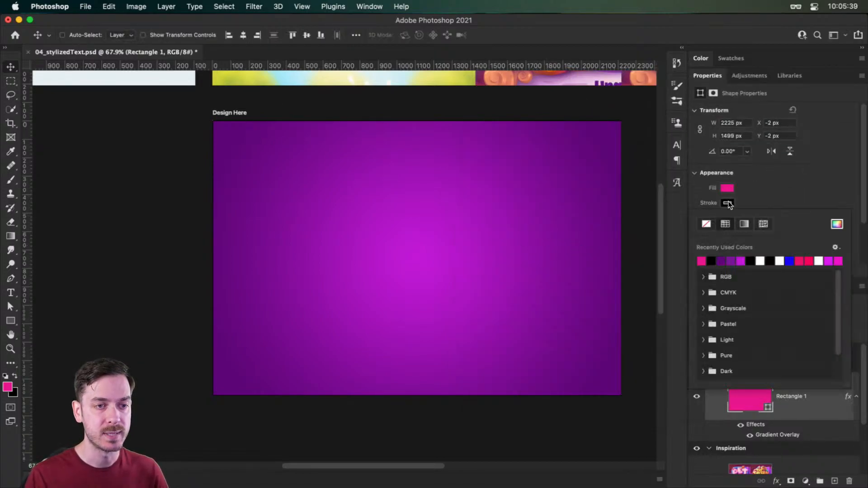
pyautogui.click(706, 224)
pyautogui.click(549, 196)
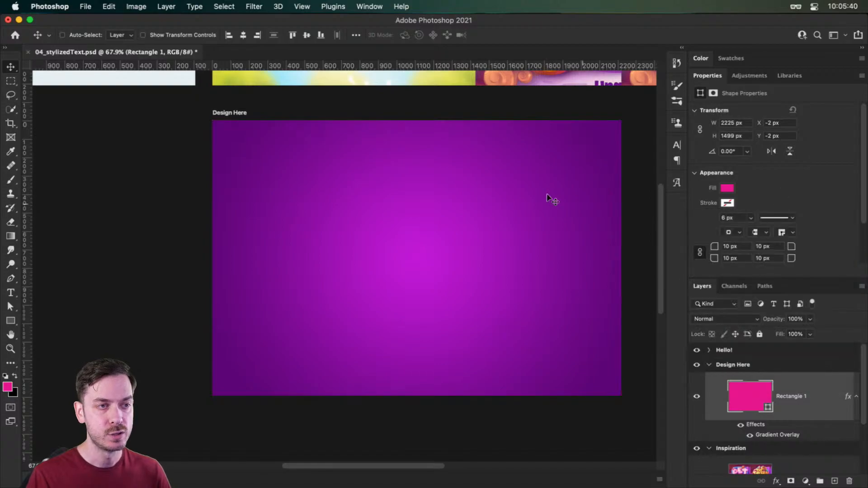
pyautogui.click(727, 219)
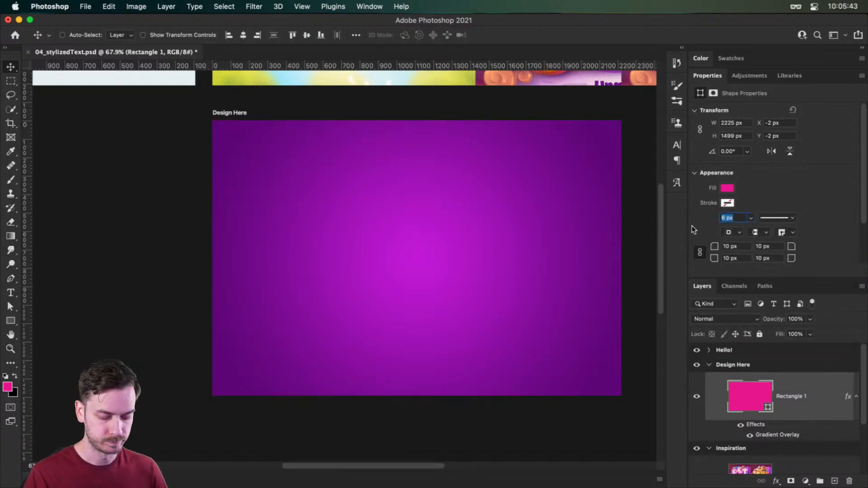
pyautogui.write('0')
pyautogui.press('Return')
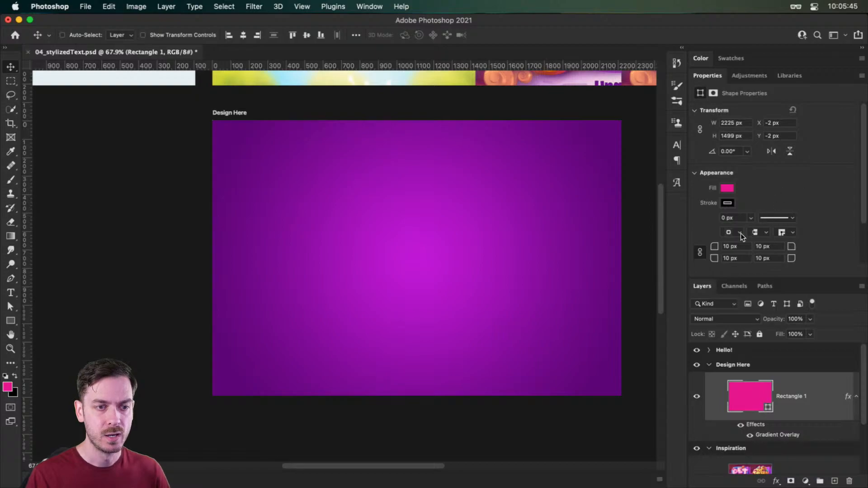
# - Set all four corner radii of the background rectangle to 0 px
pyautogui.click(727, 247)
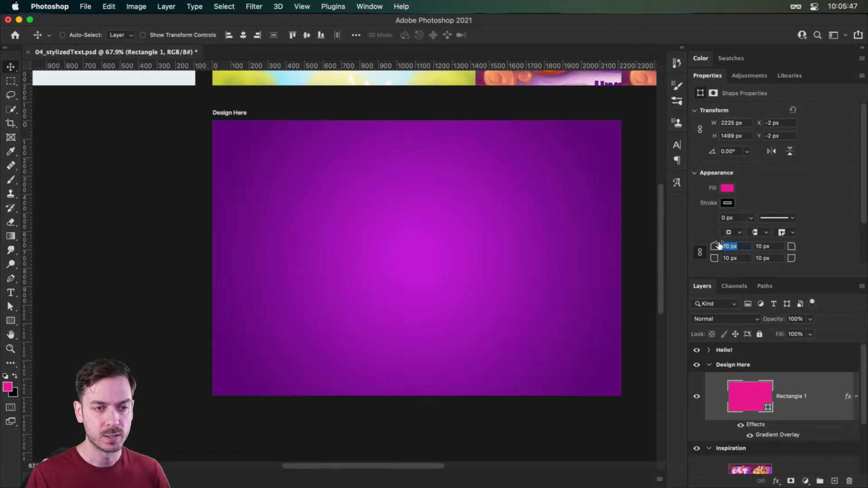
pyautogui.write('0')
pyautogui.press('Return')
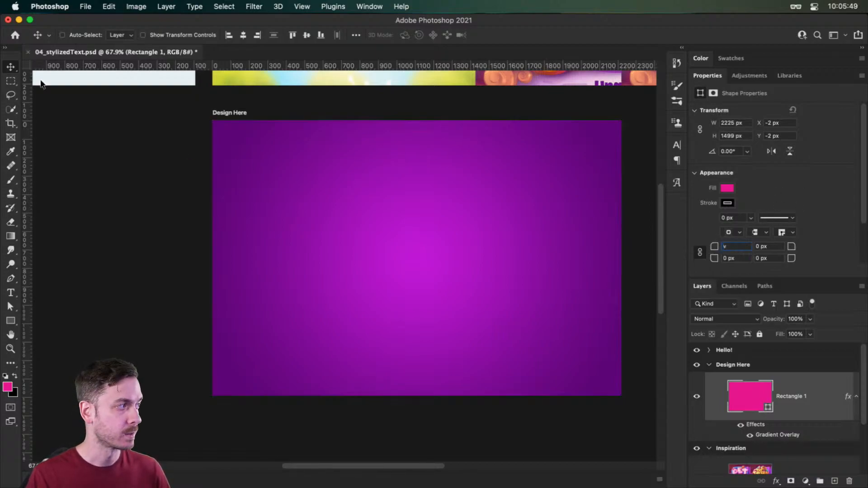
pyautogui.click(11, 66)
pyautogui.click(470, 208)
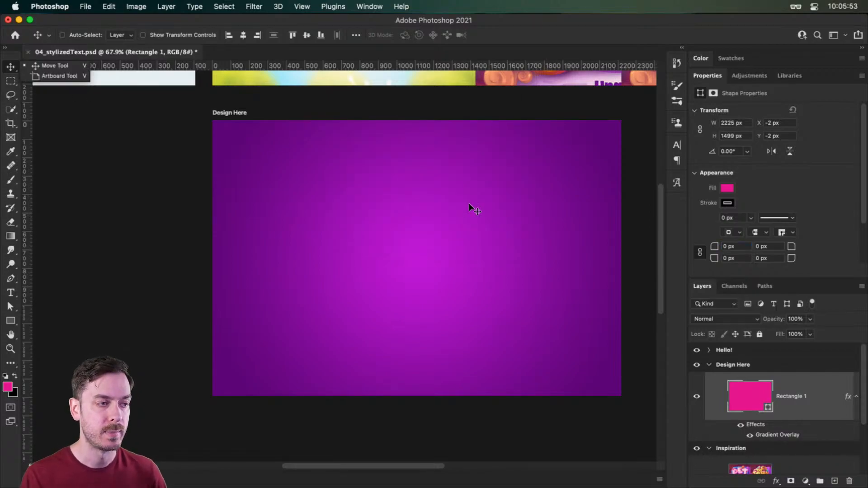
# - Add a text layer with the designer's first name in lowercase near the middle of the artboard
pyautogui.press('t')
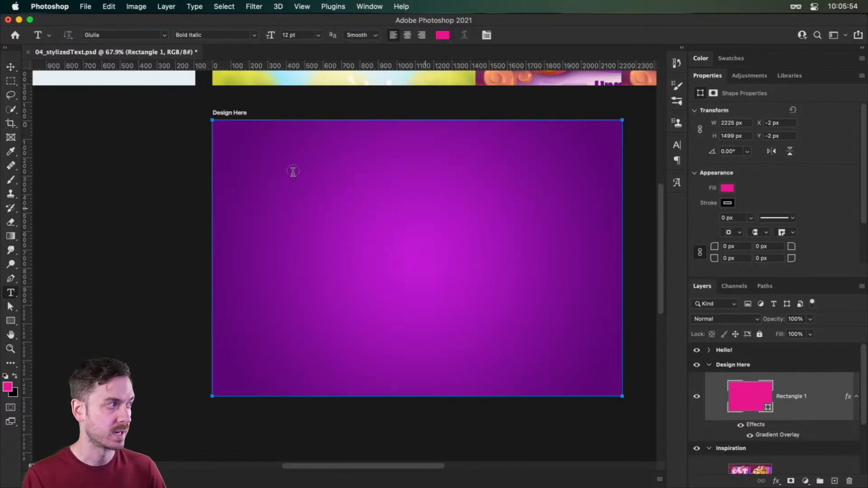
pyautogui.click(363, 265)
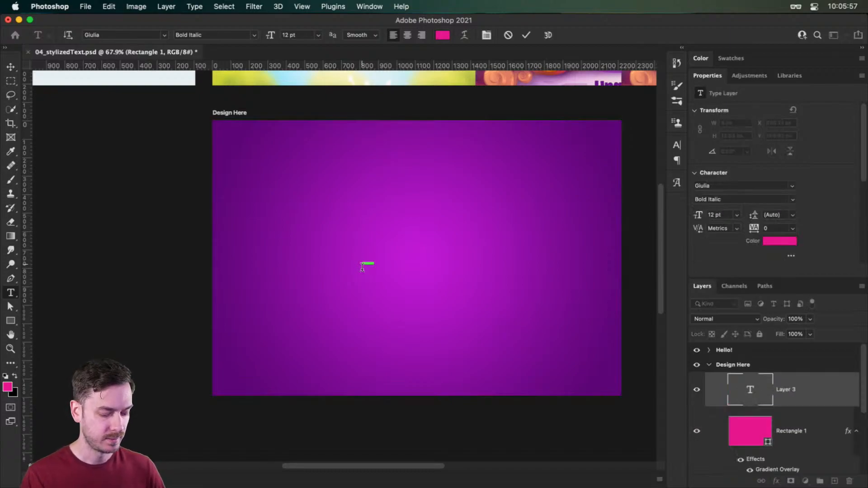
pyautogui.write('howard')
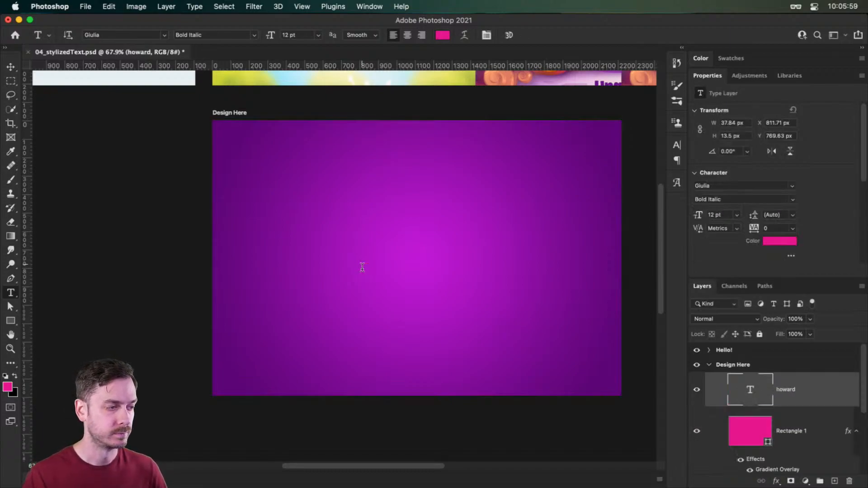
# - Scale up the name text with Free Transform to about 903 by 322 px
pyautogui.press('super+a')
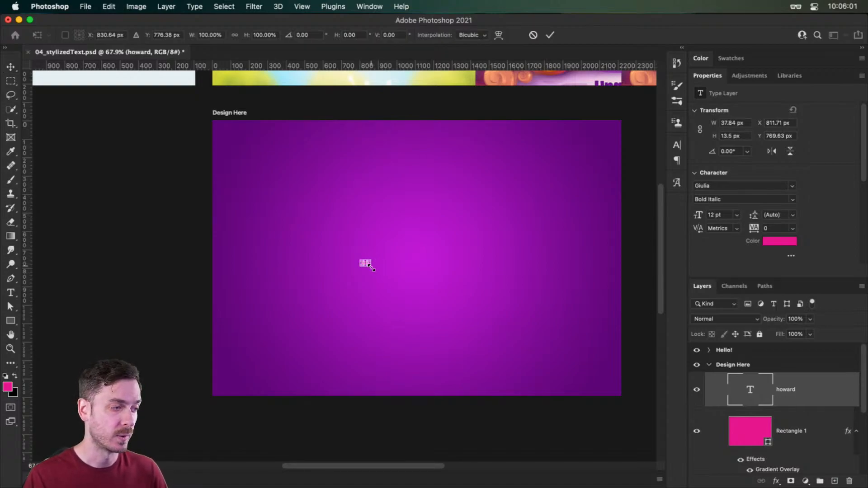
pyautogui.press('Return')
pyautogui.press('t')
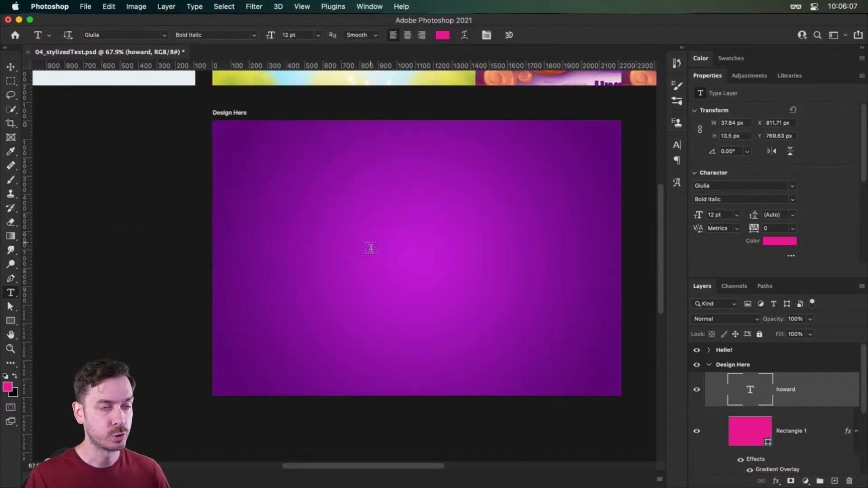
pyautogui.press('super+t')
pyautogui.moveTo(368, 269); pyautogui.dragTo(517, 349)
pyautogui.doubleClick(452, 300)
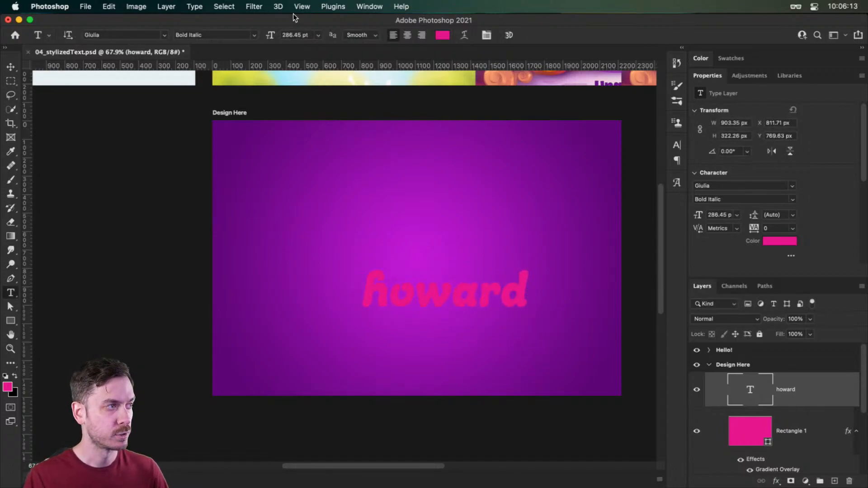
# - Set the name text's font size to 495 pt and move it to the center of the artboard
pyautogui.click(295, 35)
pyautogui.write('4')
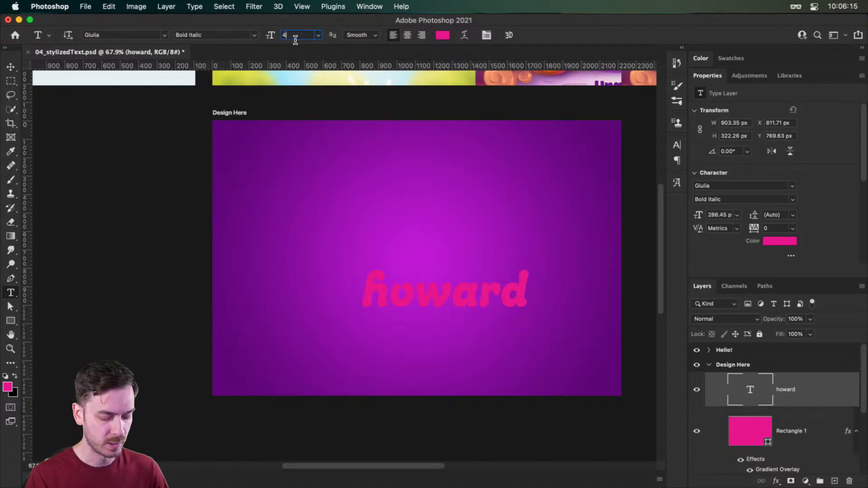
pyautogui.write('95')
pyautogui.press('Return')
pyautogui.press('v')
pyautogui.moveTo(535, 281); pyautogui.dragTo(445, 252)
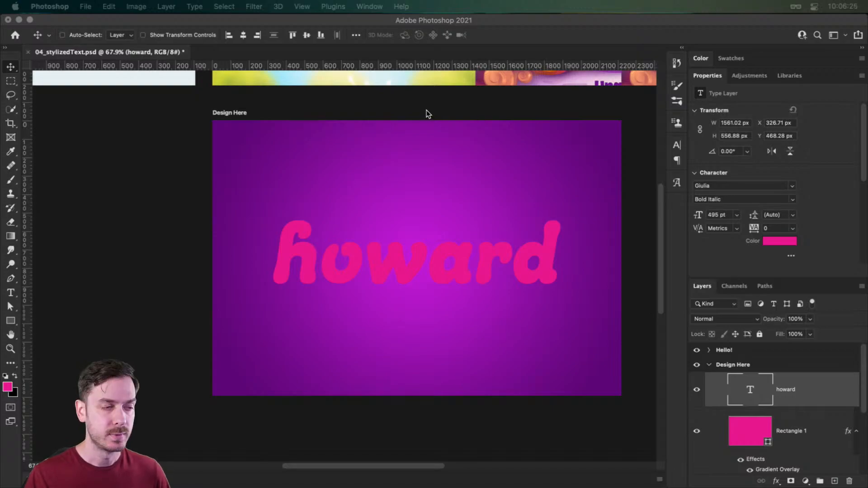
# - Change the name text's color to white (ffffff)
pyautogui.click(460, 257)
pyautogui.press('t')
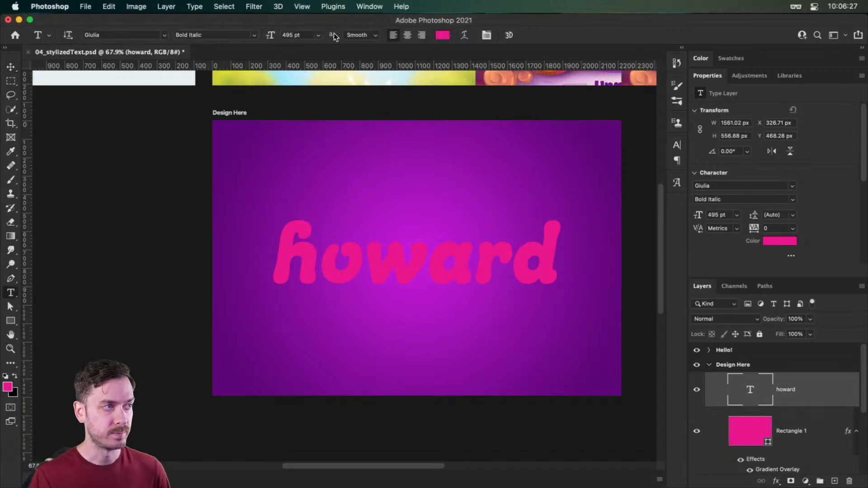
pyautogui.click(443, 35)
pyautogui.moveTo(633, 229); pyautogui.dragTo(610, 164)
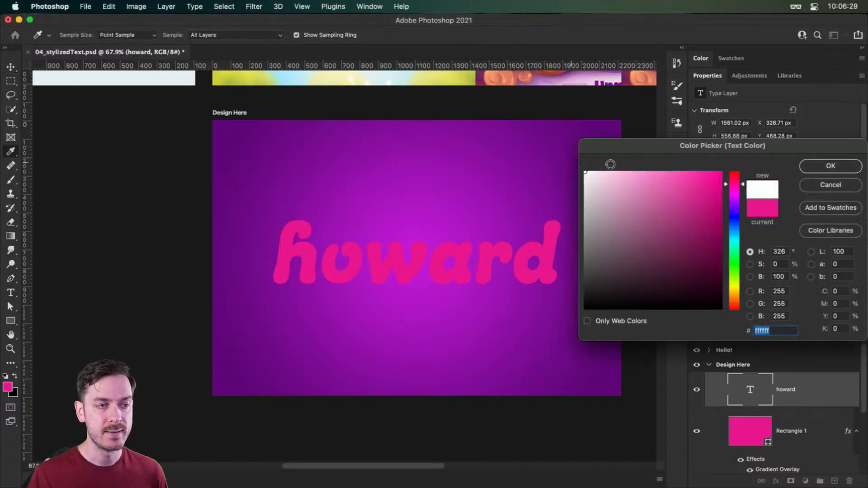
pyautogui.click(830, 166)
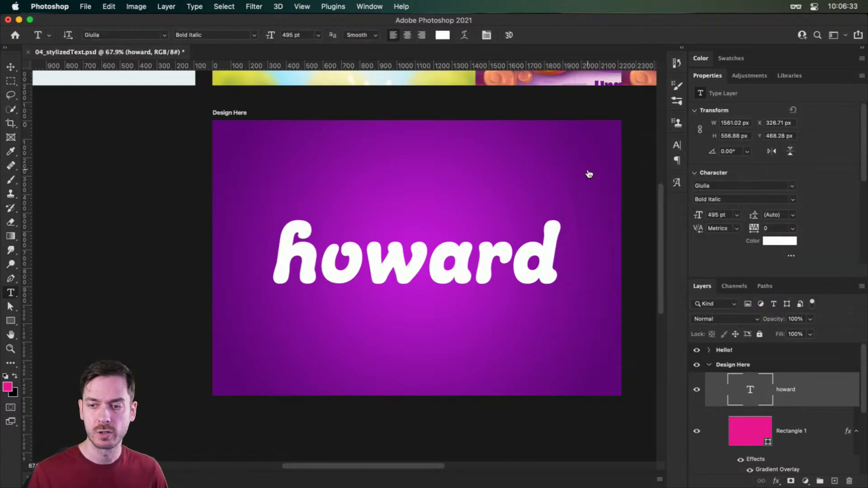
# - Switch to Safari, filter the Adobe Fonts library by the Rounded tag and browse the font families using the name as sample text
pyautogui.press('super+Tab')
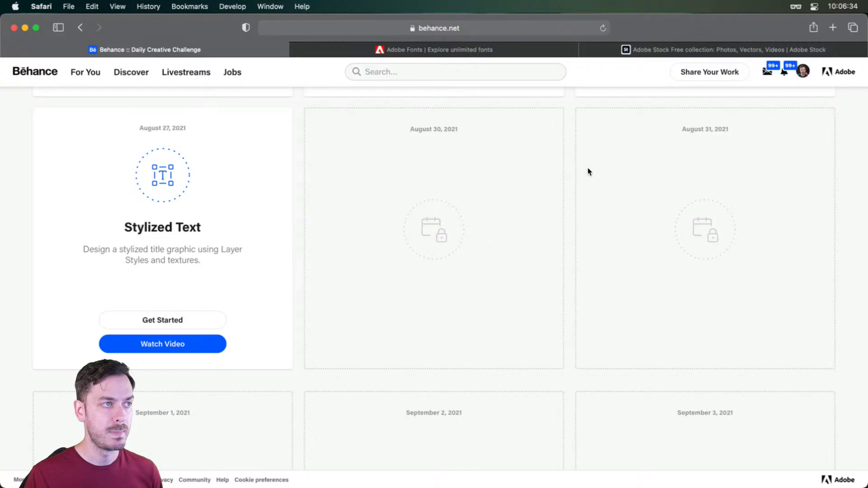
pyautogui.click(483, 53)
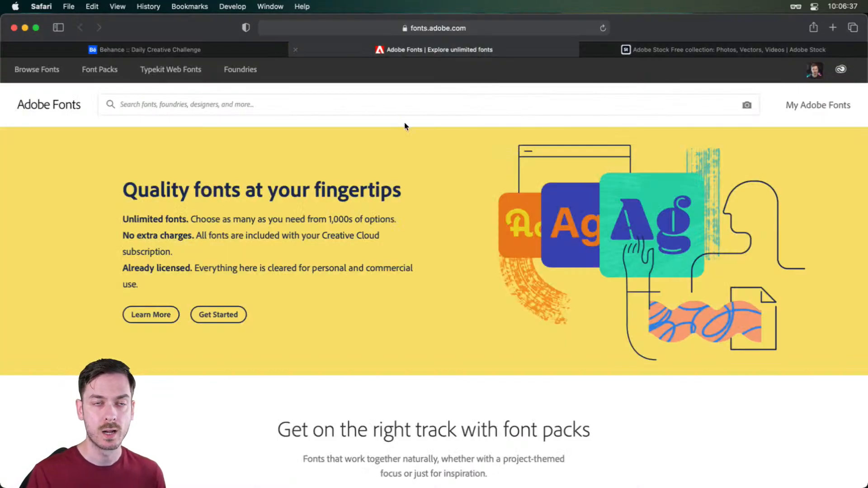
pyautogui.click(45, 74)
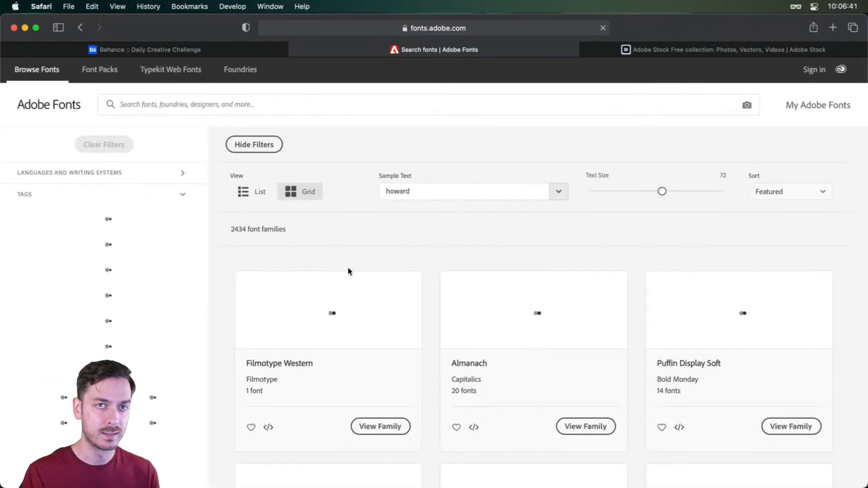
pyautogui.scroll(-2, 221, 268)
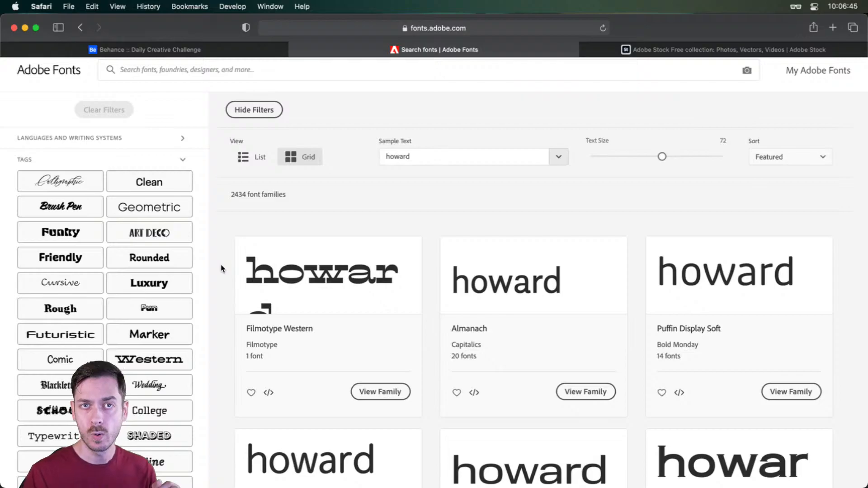
pyautogui.click(151, 262)
pyautogui.scroll(-4, 231, 278)
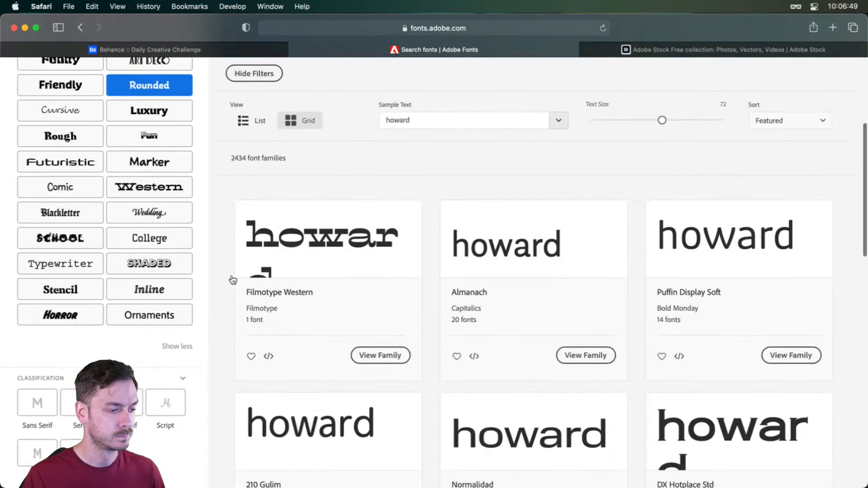
pyautogui.moveTo(459, 121); pyautogui.dragTo(379, 123)
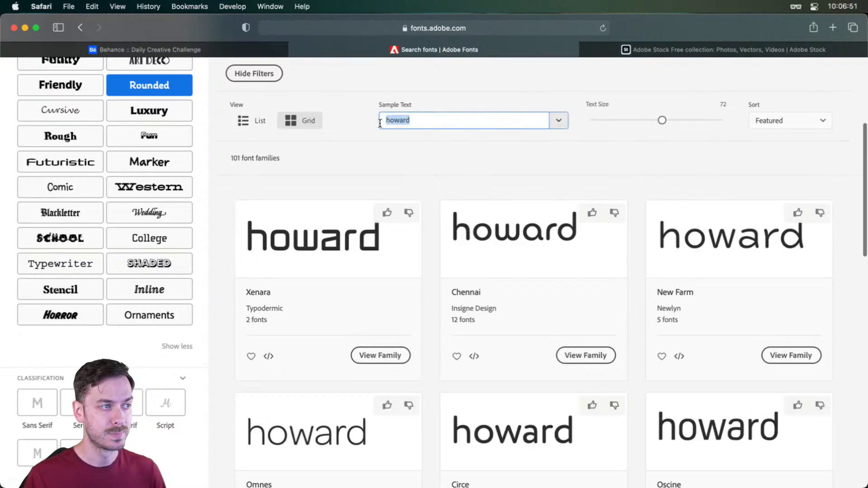
pyautogui.scroll(-5, 433, 208)
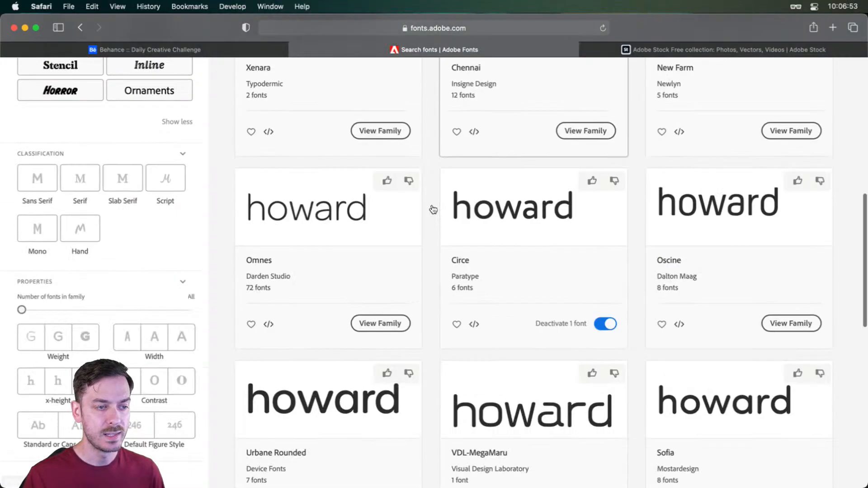
# - Look through the remaining rounded font families on Adobe Fonts and switch back to Photoshop
pyautogui.scroll(-8, 433, 208)
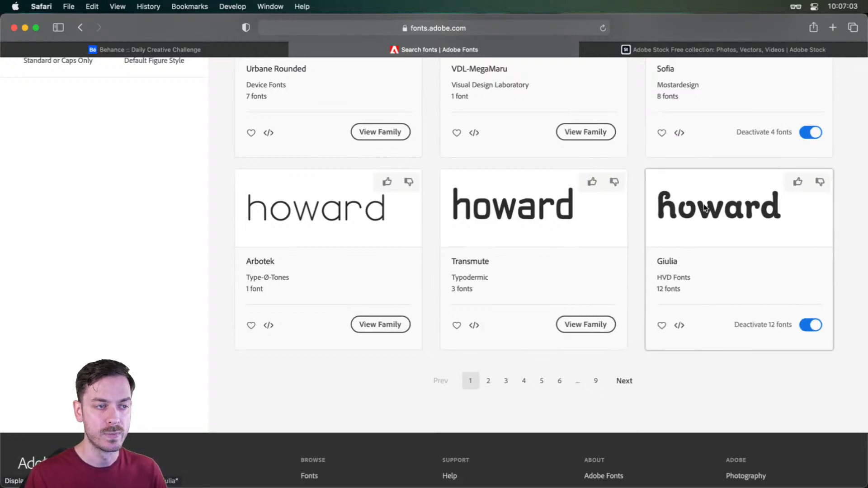
pyautogui.scroll(12, 651, 223)
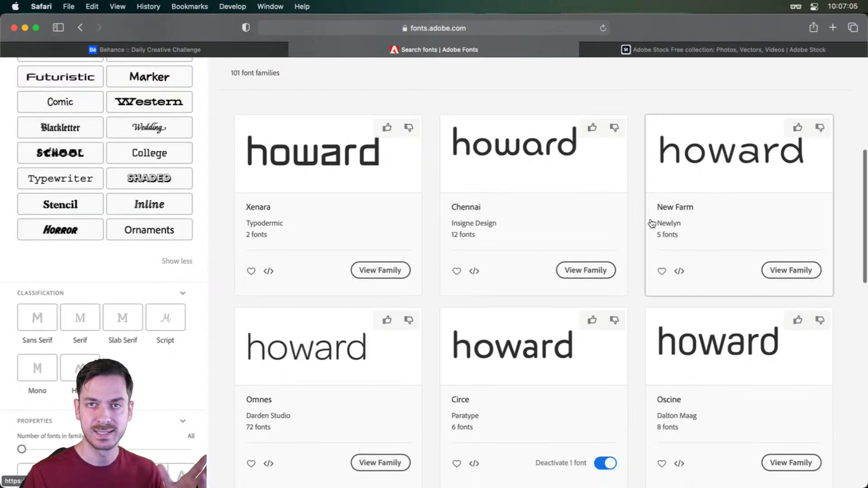
pyautogui.scroll(5, 651, 223)
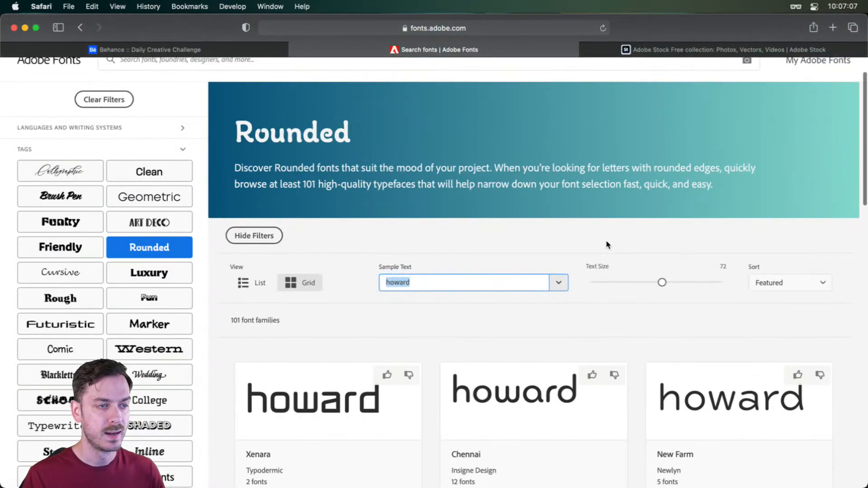
pyautogui.press('super+Tab')
pyautogui.press('v')
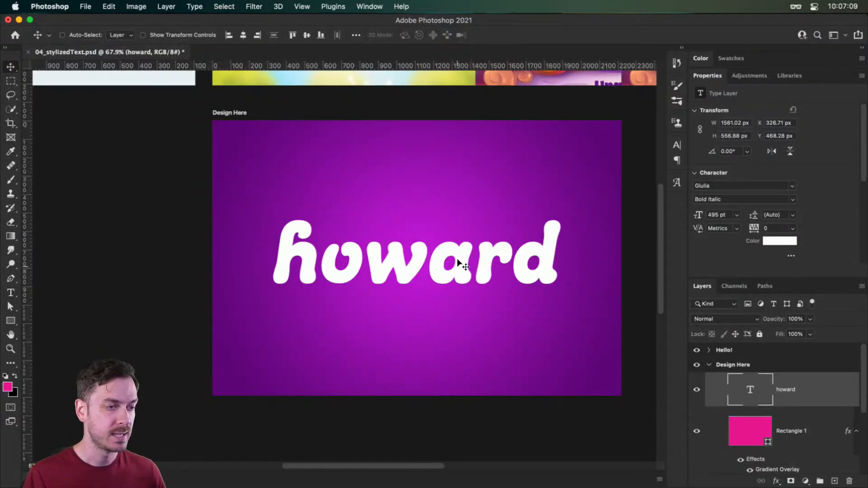
# - Add a Gradient Overlay effect to the name text layer in the Design Here artboard
pyautogui.moveTo(463, 272); pyautogui.dragTo(467, 270)
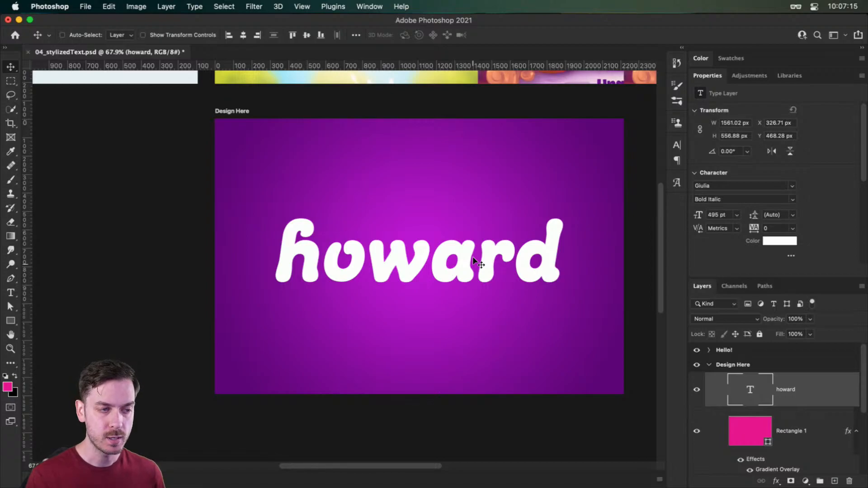
pyautogui.moveTo(499, 269); pyautogui.dragTo(458, 270)
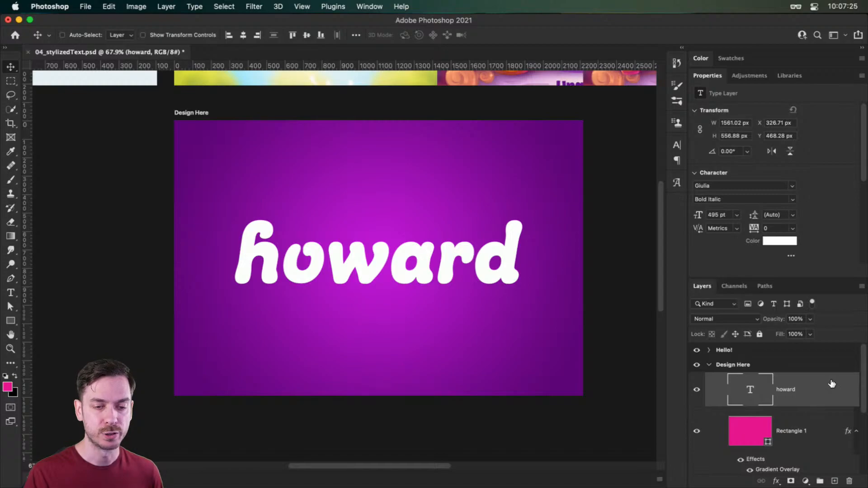
pyautogui.doubleClick(834, 385)
pyautogui.hscroll(3, 296, 215)
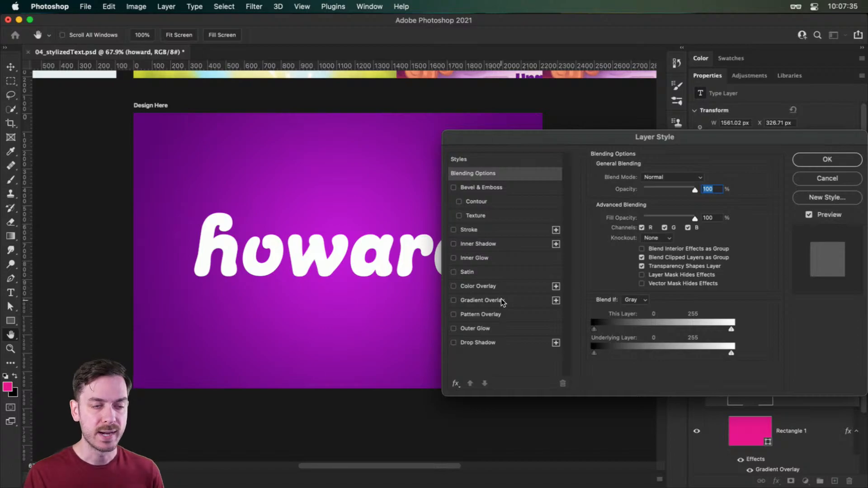
pyautogui.click(480, 301)
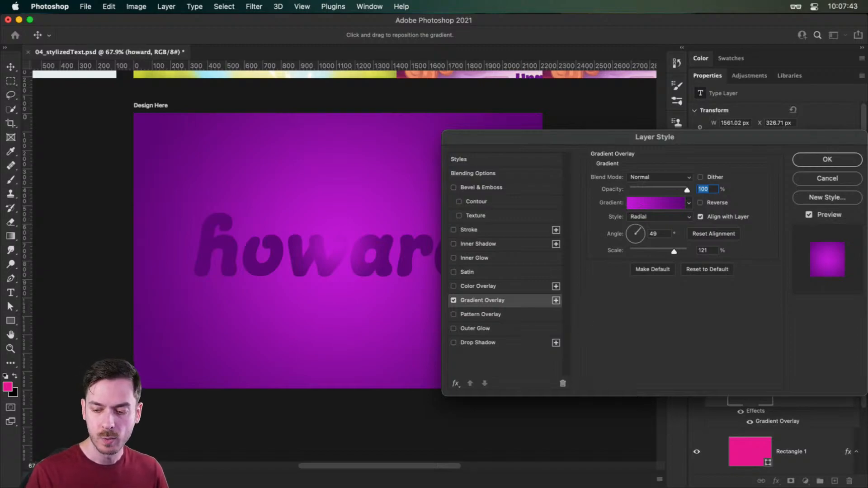
pyautogui.click(711, 396)
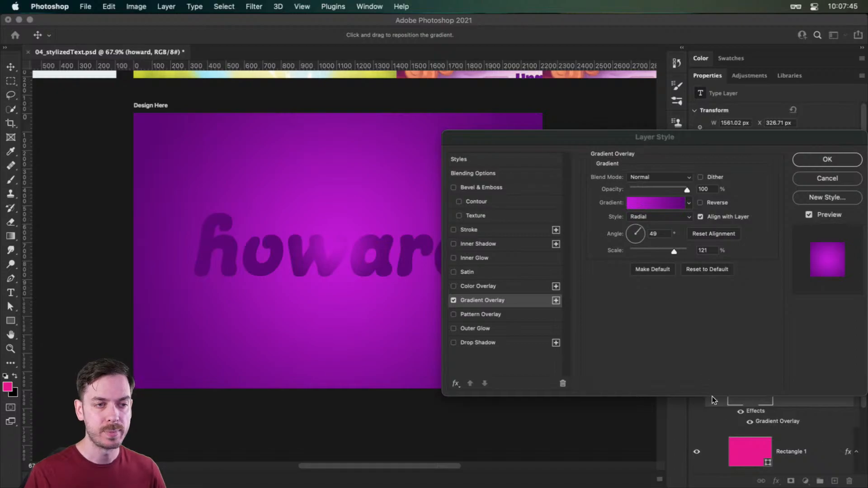
# - Set the text's gradient overlay to Linear style with an angle of 0°
pyautogui.click(641, 214)
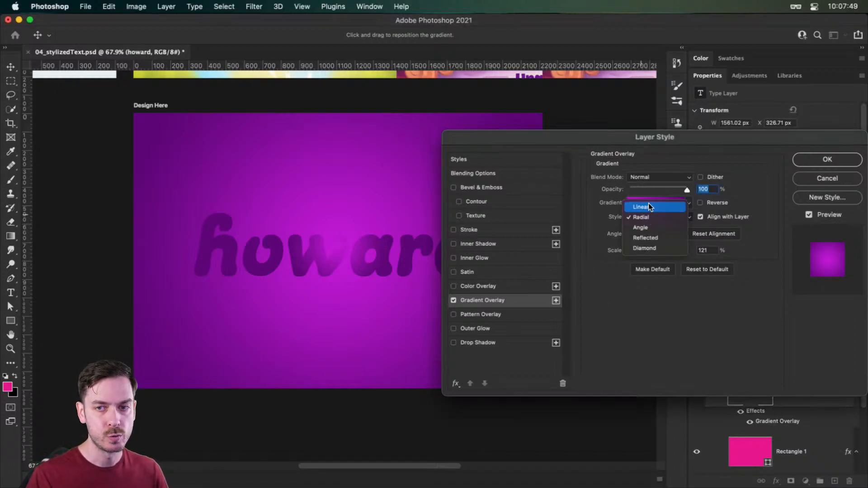
pyautogui.click(648, 204)
pyautogui.moveTo(644, 232); pyautogui.dragTo(647, 232)
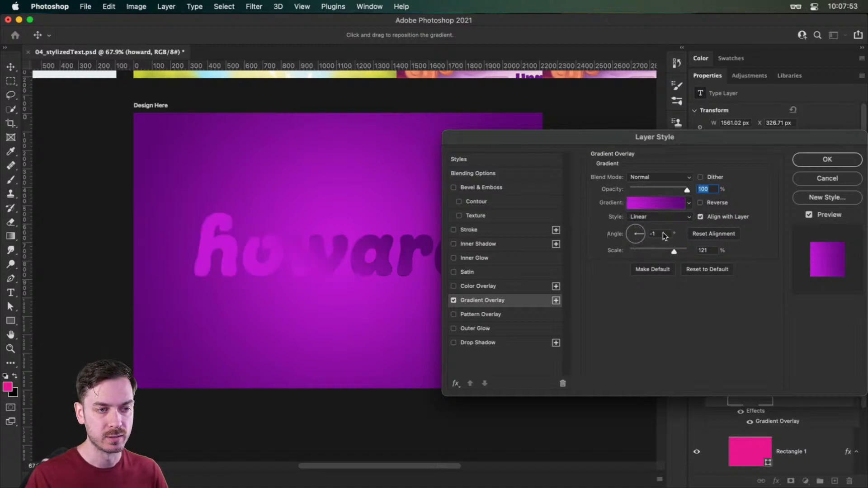
pyautogui.click(665, 234)
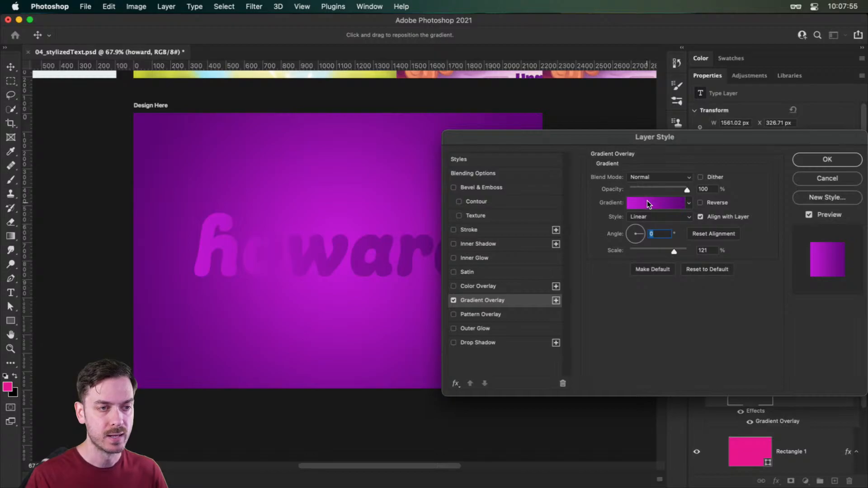
# - Edit the overlay gradient and set its starting color stop to blue (2788ea)
pyautogui.click(654, 203)
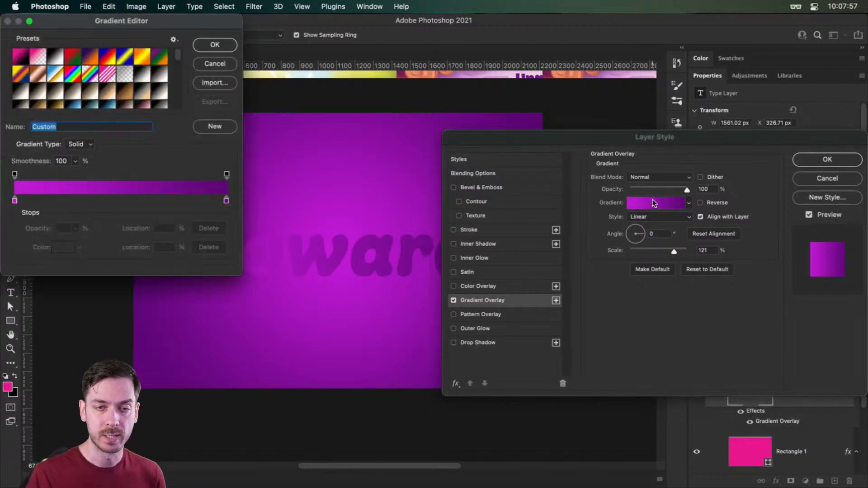
pyautogui.moveTo(59, 28); pyautogui.dragTo(613, 100)
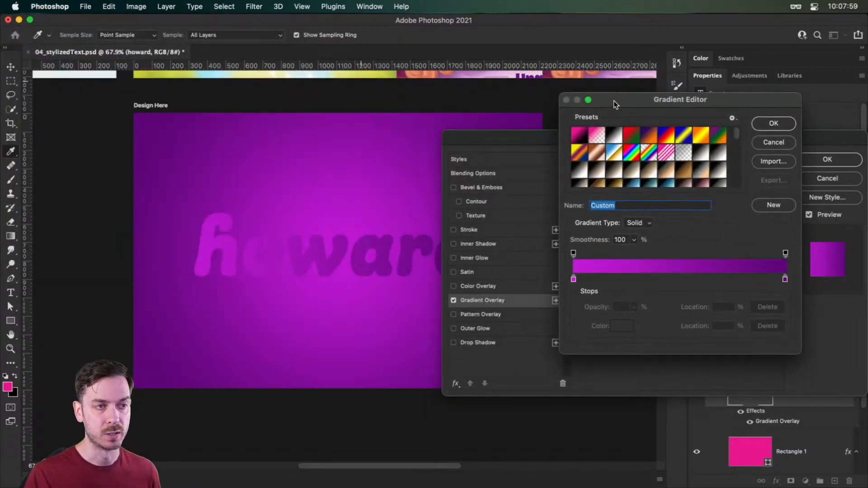
pyautogui.click(573, 279)
pyautogui.click(621, 325)
pyautogui.moveTo(731, 217); pyautogui.dragTo(732, 222)
pyautogui.moveTo(733, 225); pyautogui.dragTo(733, 229)
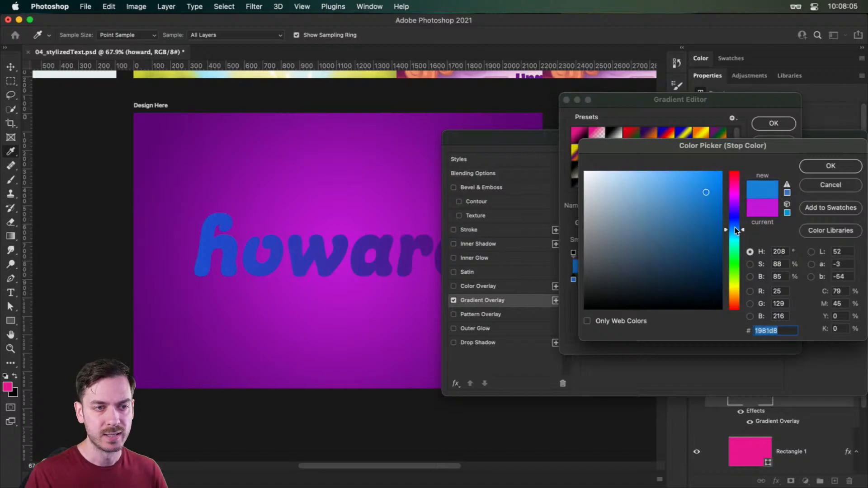
pyautogui.moveTo(704, 185); pyautogui.dragTo(699, 184)
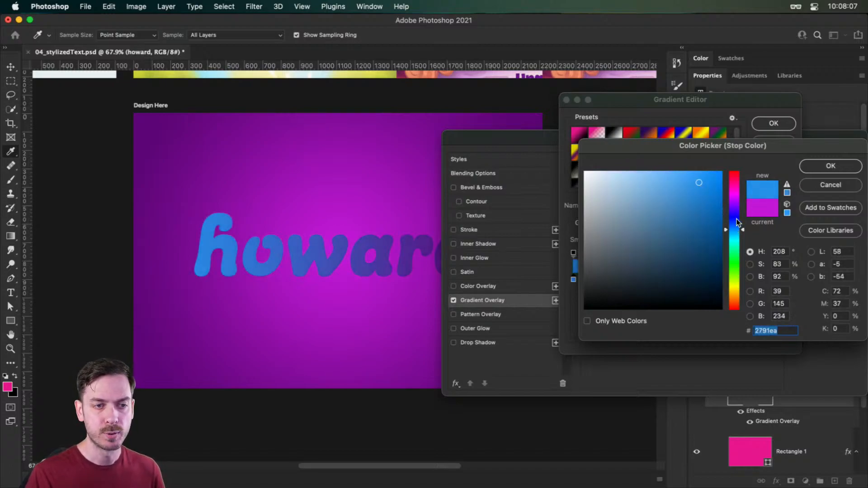
pyautogui.moveTo(743, 230); pyautogui.dragTo(742, 227)
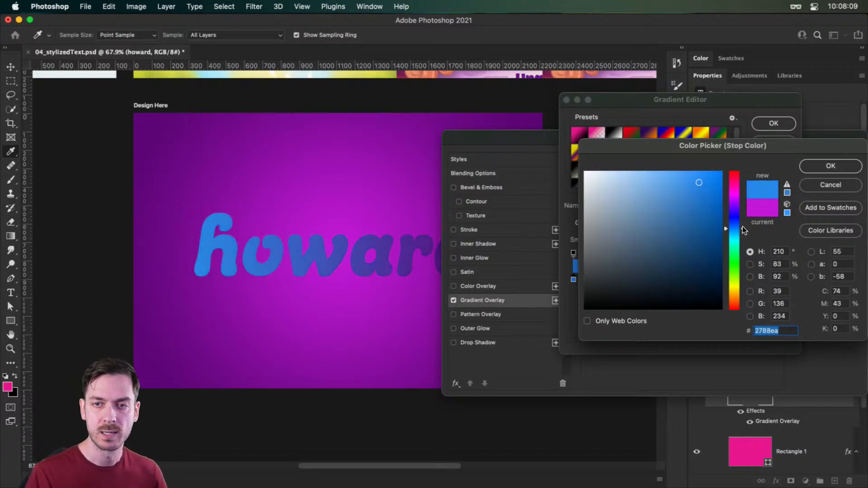
pyautogui.click(843, 166)
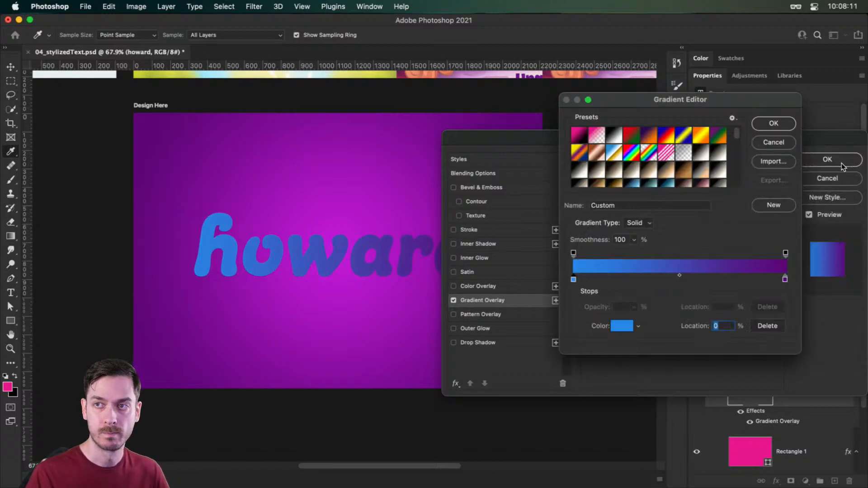
# - Add a color stop at about 30% of the gradient and make it golden orange (eaac27)
pyautogui.click(631, 278)
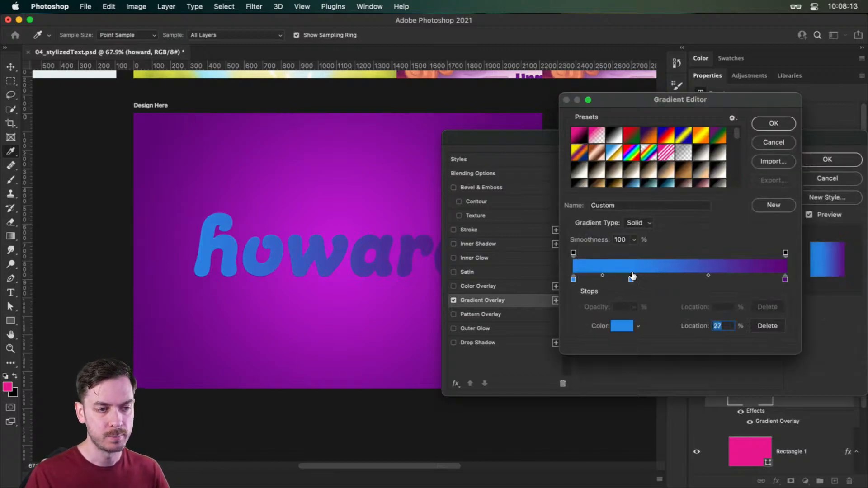
pyautogui.moveTo(632, 277)
pyautogui.mouseDown()
pyautogui.moveTo(644, 278)
pyautogui.moveTo(636, 277)
pyautogui.mouseUp()
pyautogui.click(621, 325)
pyautogui.moveTo(734, 275); pyautogui.dragTo(738, 296)
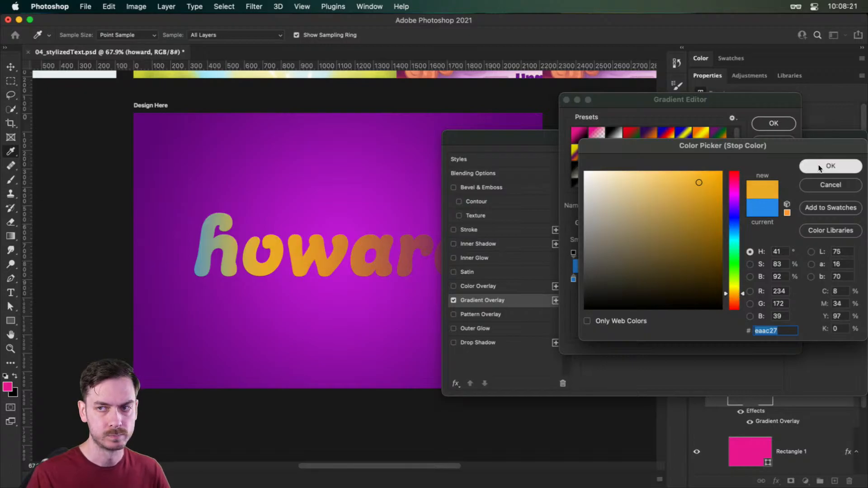
pyautogui.click(830, 165)
# - Add another color stop at 64% of the gradient and color it magenta-purple (b130c4)
pyautogui.moveTo(700, 279); pyautogui.dragTo(709, 279)
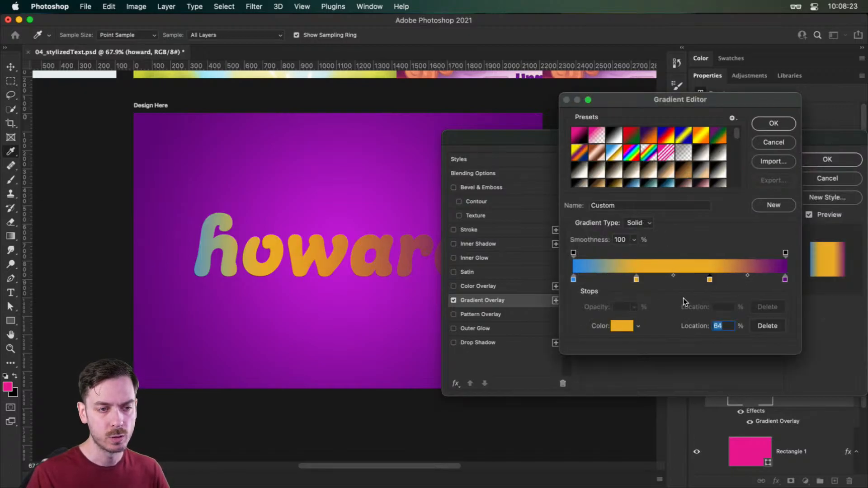
pyautogui.click(622, 326)
pyautogui.click(735, 196)
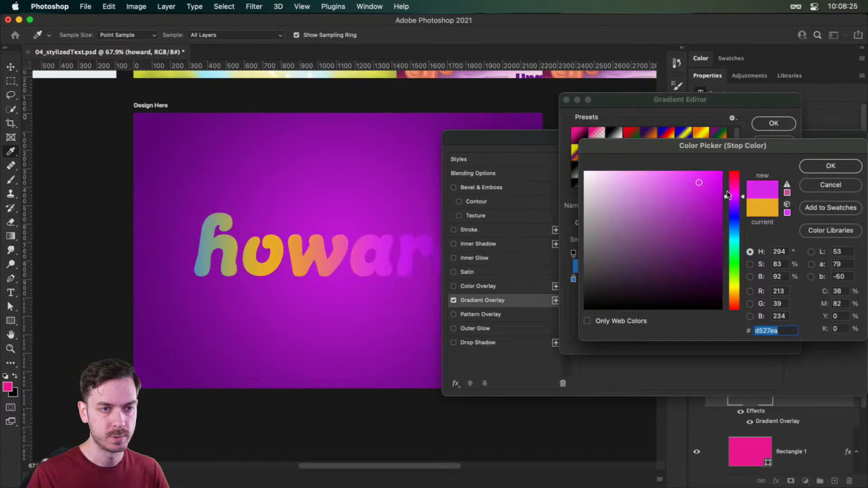
pyautogui.moveTo(699, 200); pyautogui.dragTo(688, 203)
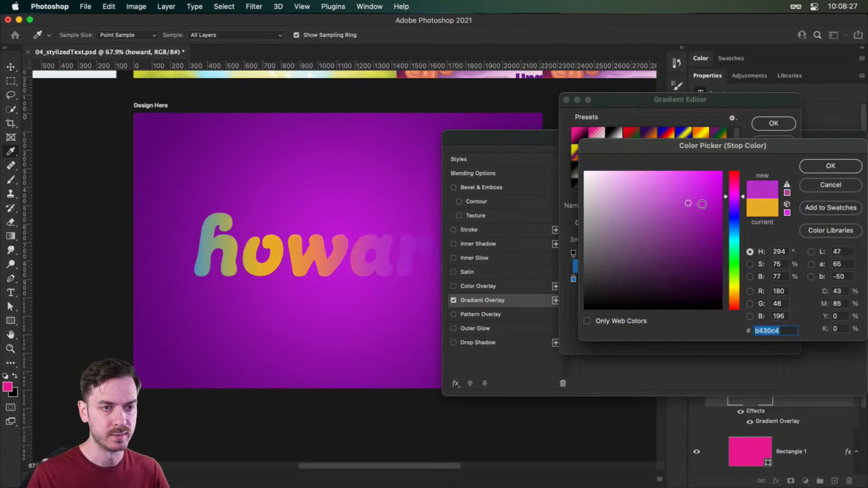
pyautogui.moveTo(742, 196); pyautogui.dragTo(742, 194)
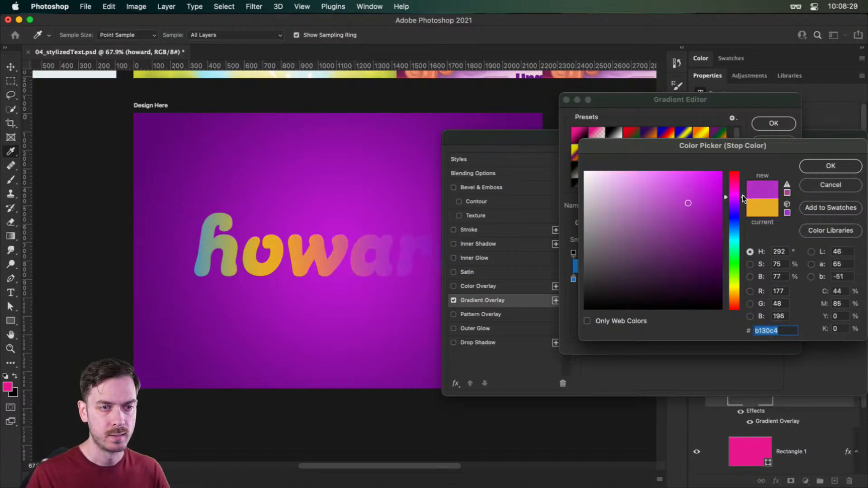
pyautogui.click(831, 171)
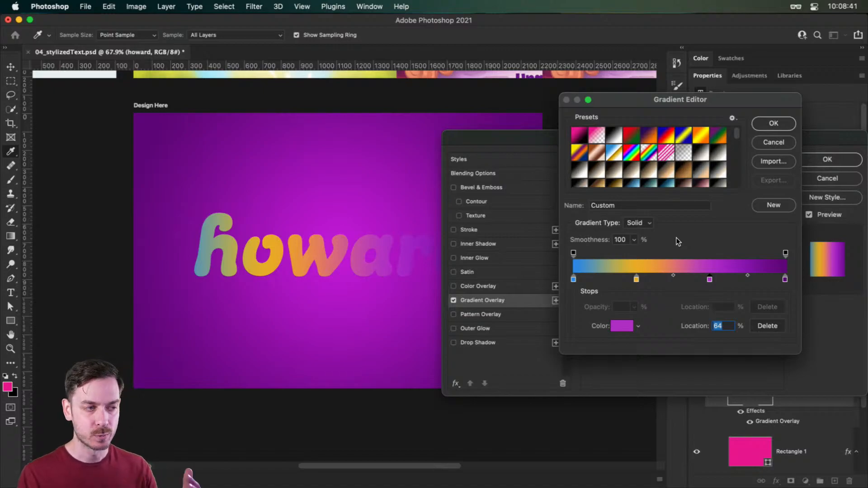
# - Change the gradient's end color stop at 100% to light green (83d143)
pyautogui.click(784, 277)
pyautogui.click(622, 326)
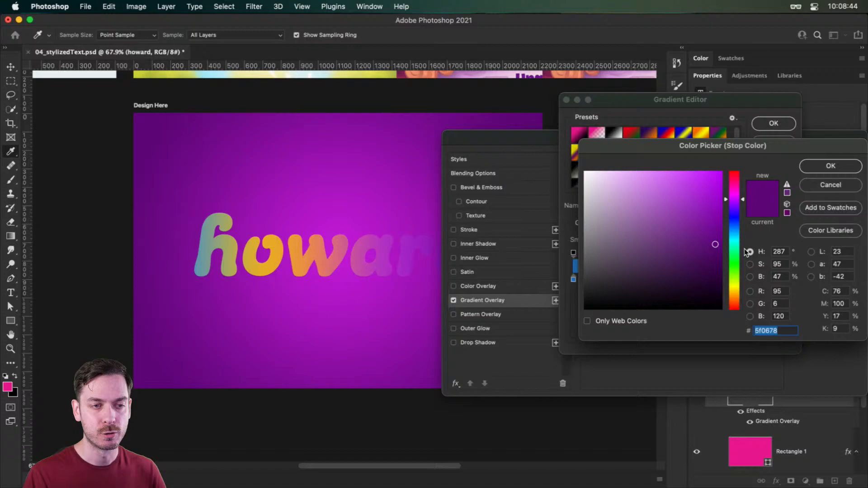
pyautogui.click(734, 271)
pyautogui.click(705, 232)
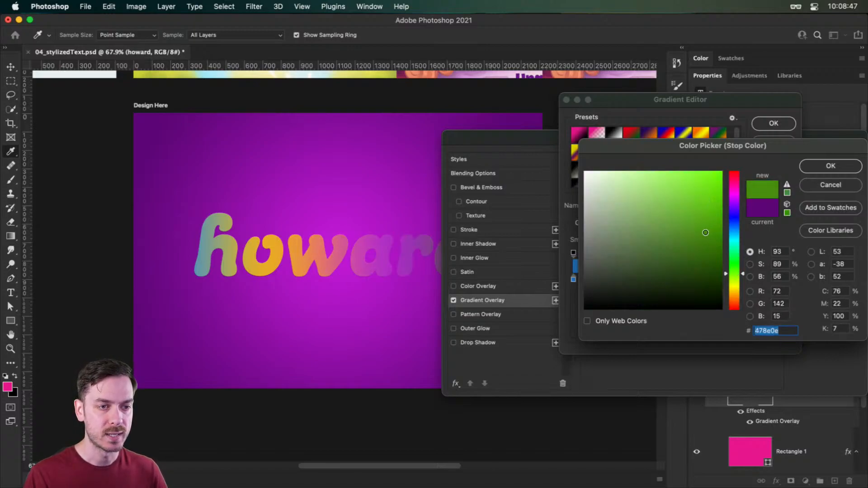
pyautogui.moveTo(705, 233); pyautogui.dragTo(695, 229)
pyautogui.hscroll(3, 405, 243)
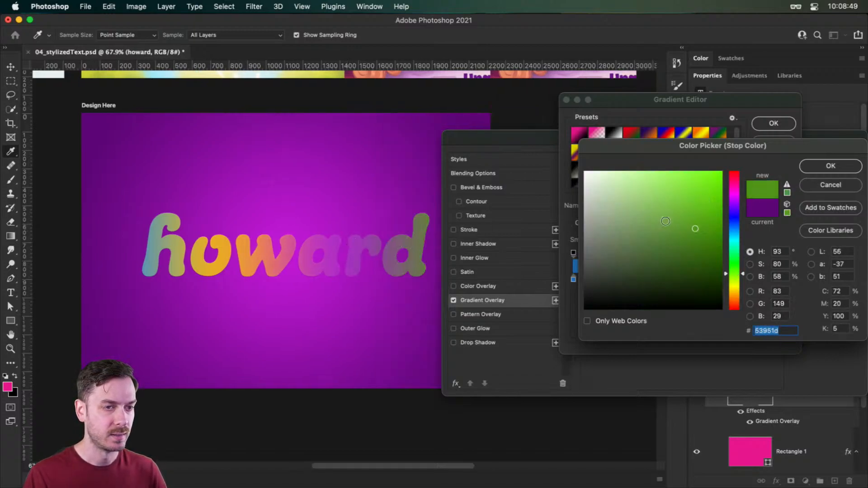
pyautogui.moveTo(685, 196); pyautogui.dragTo(679, 198)
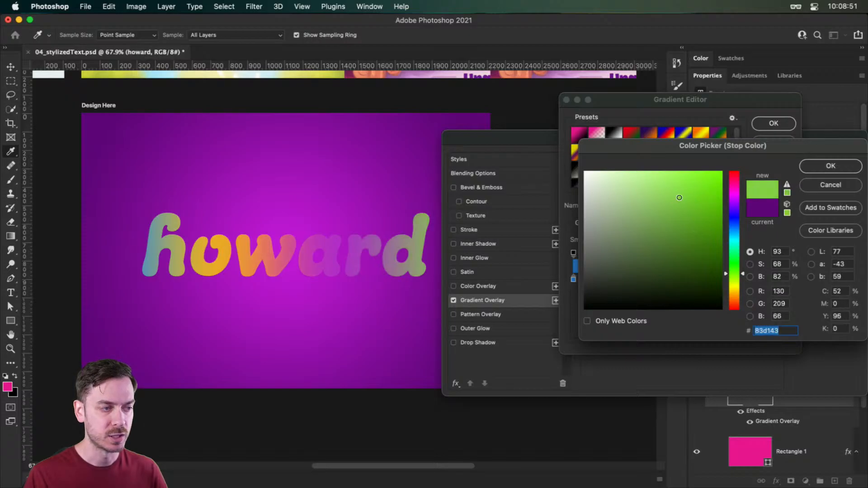
pyautogui.click(831, 166)
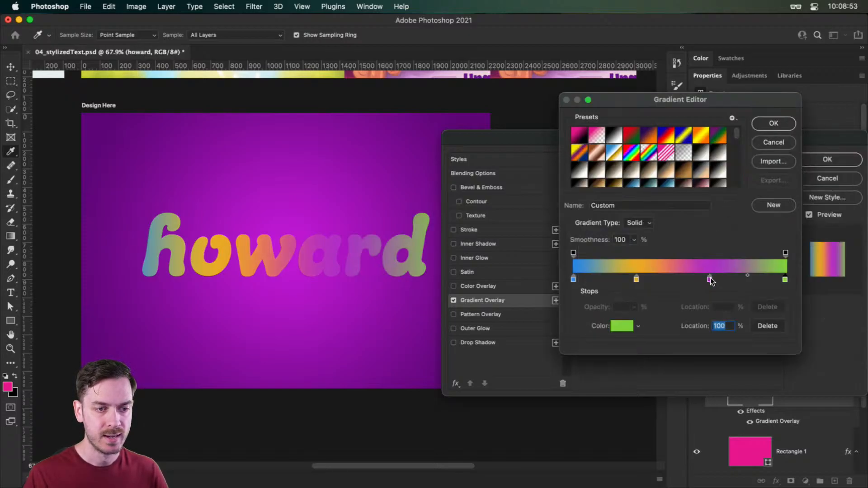
# - Recolor the 64% stop to a bluer purple (8730c4) and accept the edited gradient
pyautogui.doubleClick(709, 279)
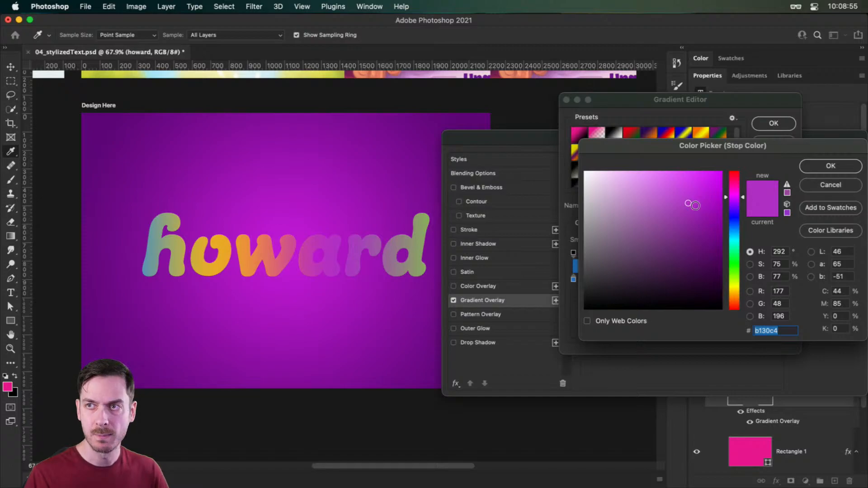
pyautogui.moveTo(736, 208); pyautogui.dragTo(735, 199)
pyautogui.press('Return')
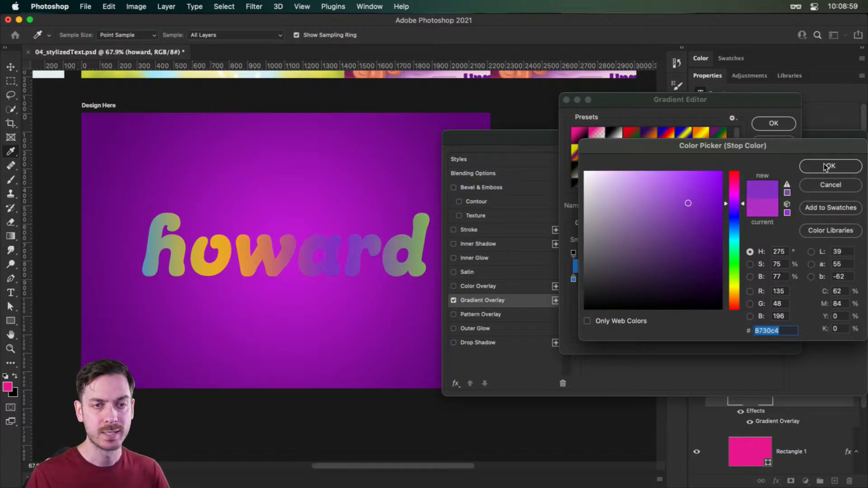
pyautogui.click(774, 123)
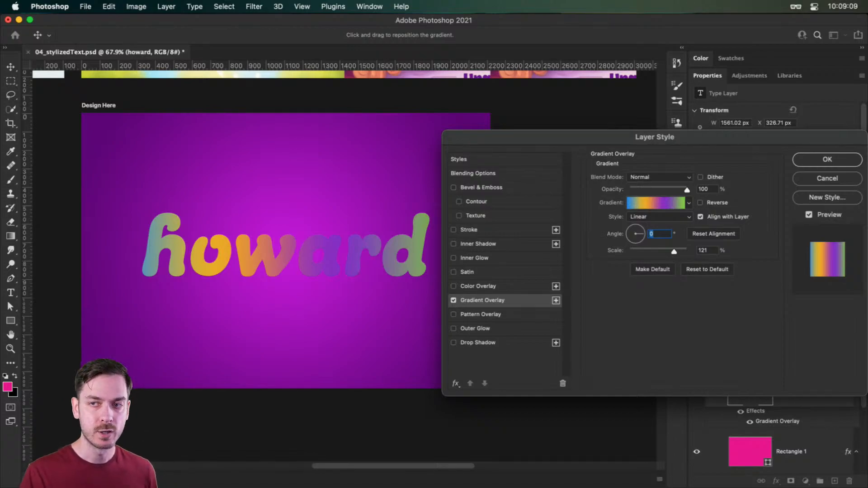
# - Add a Bevel & Emboss effect to the name text and reset its settings to the defaults
pyautogui.click(504, 186)
pyautogui.scroll(-1, 389, 247)
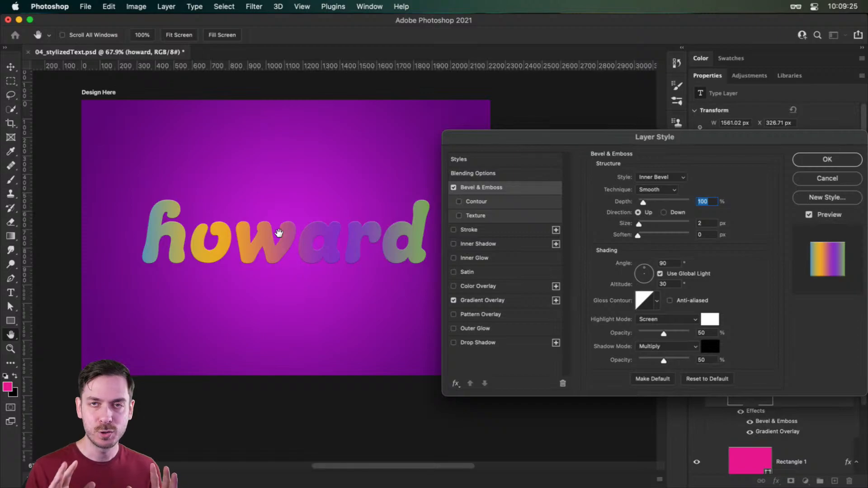
pyautogui.click(691, 379)
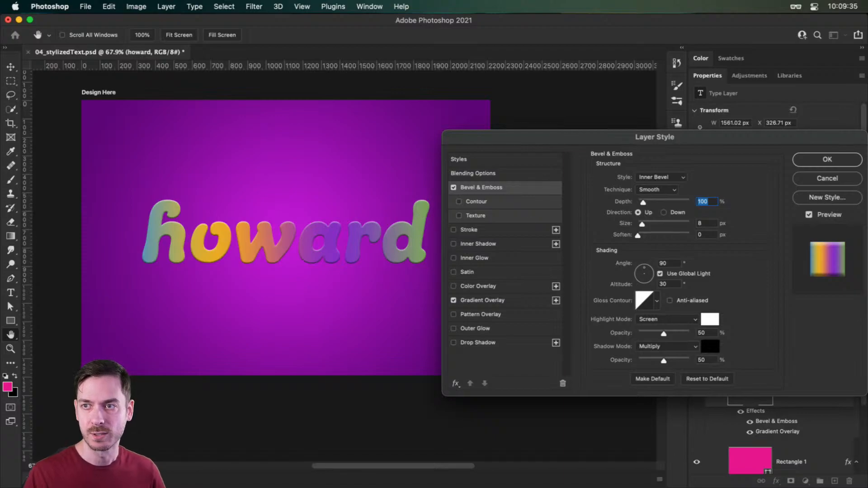
# - Set the name text's bevel style to Emboss with 251% depth and 16 px size, and accept the layer style
pyautogui.click(674, 178)
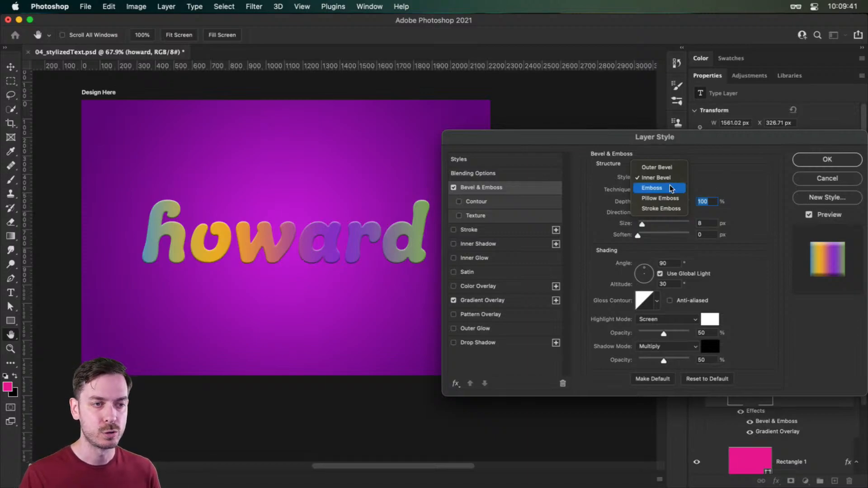
pyautogui.click(670, 188)
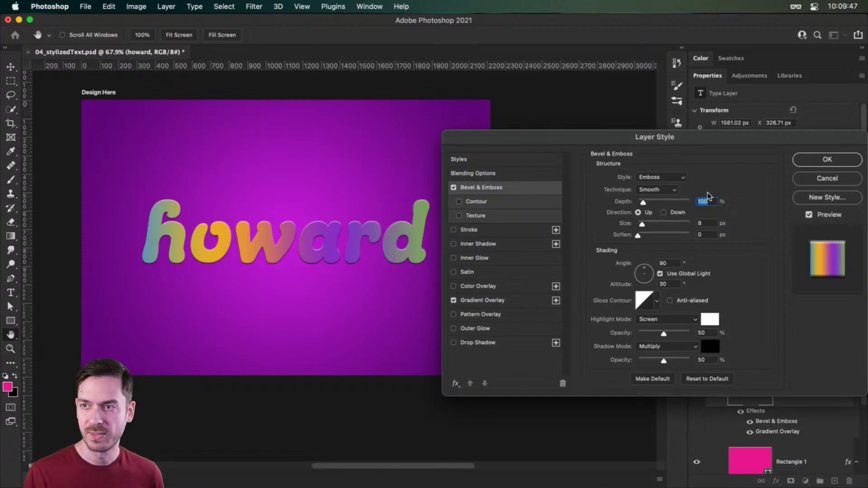
pyautogui.moveTo(646, 202); pyautogui.dragTo(651, 204)
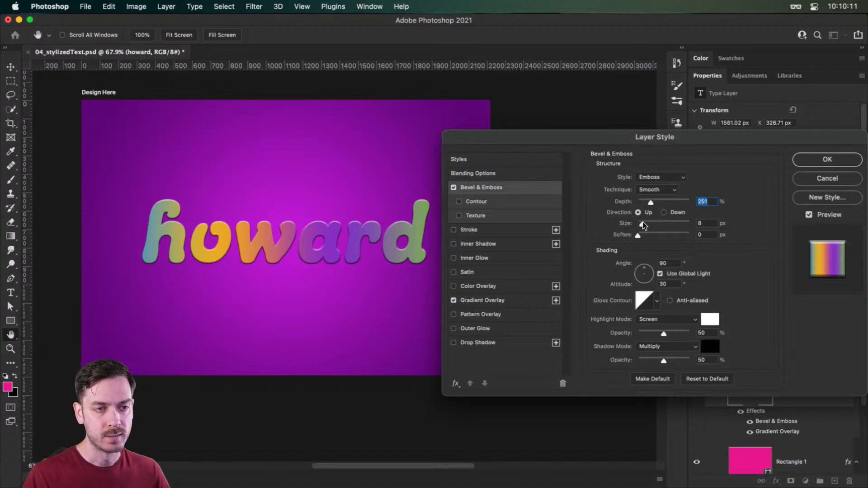
pyautogui.moveTo(642, 225); pyautogui.dragTo(644, 226)
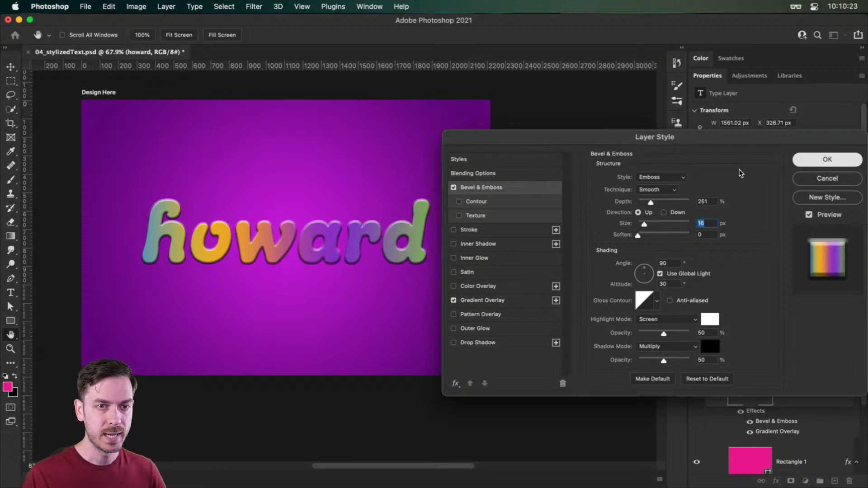
pyautogui.click(827, 161)
# - Reopen the name text's Bevel & Emboss settings and choose the diagonal gloss contour with rounded steps
pyautogui.press('super+1')
pyautogui.moveTo(240, 242); pyautogui.dragTo(237, 248)
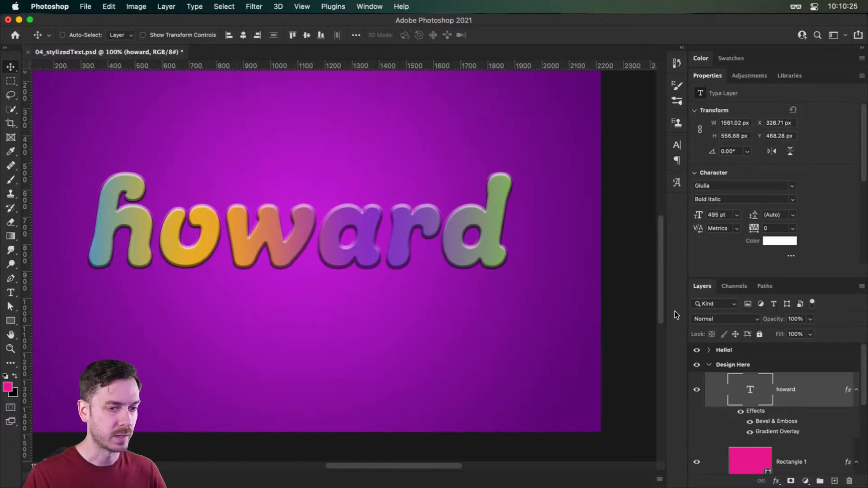
pyautogui.doubleClick(831, 392)
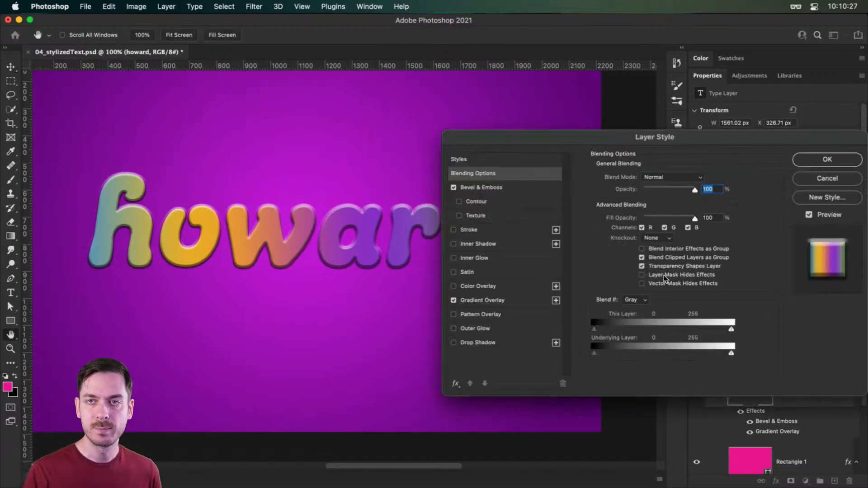
pyautogui.click(500, 187)
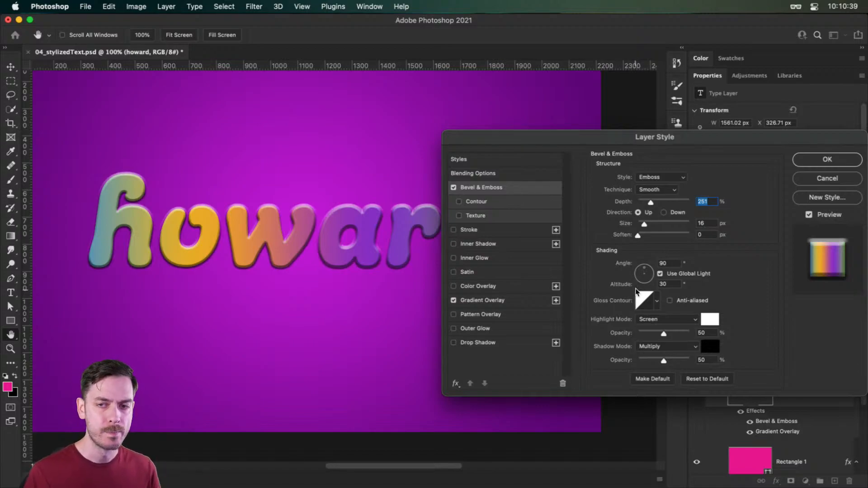
pyautogui.click(658, 300)
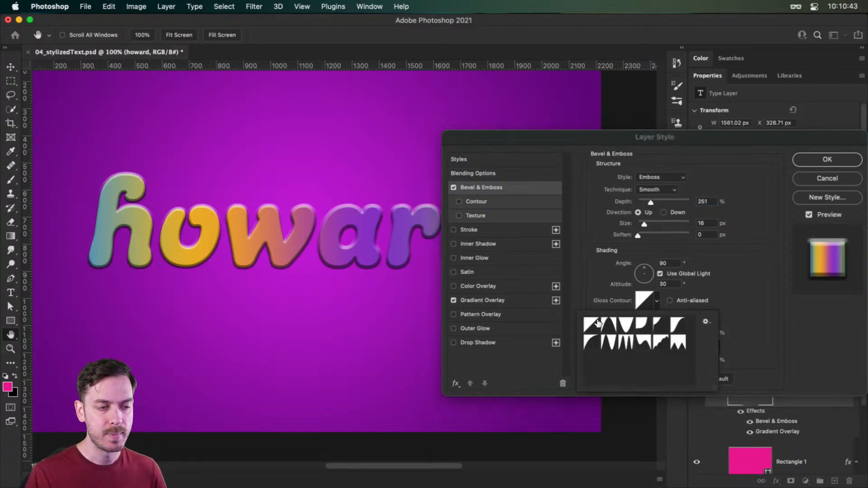
pyautogui.press('Right')
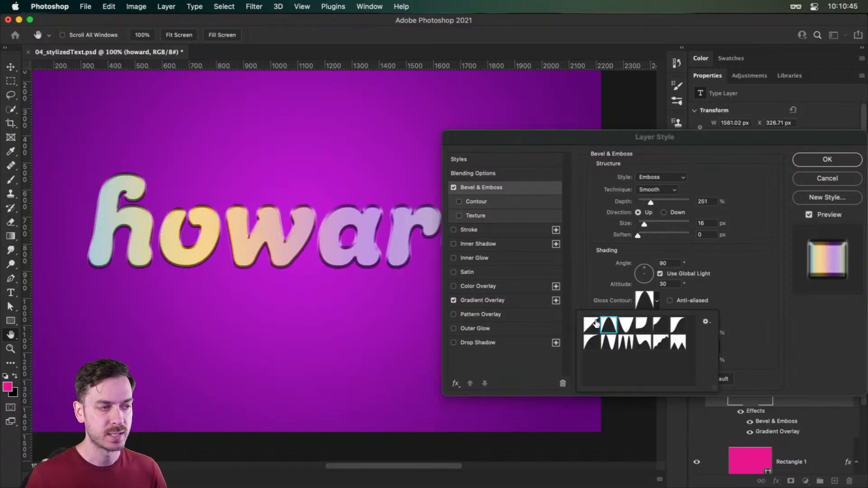
pyautogui.press('Right')
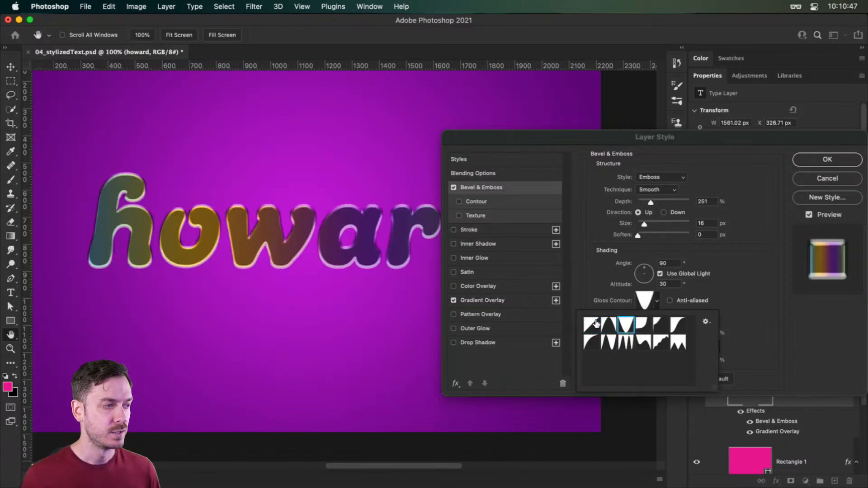
pyautogui.press('Right')
pyautogui.press('Right')
pyautogui.press('Right')
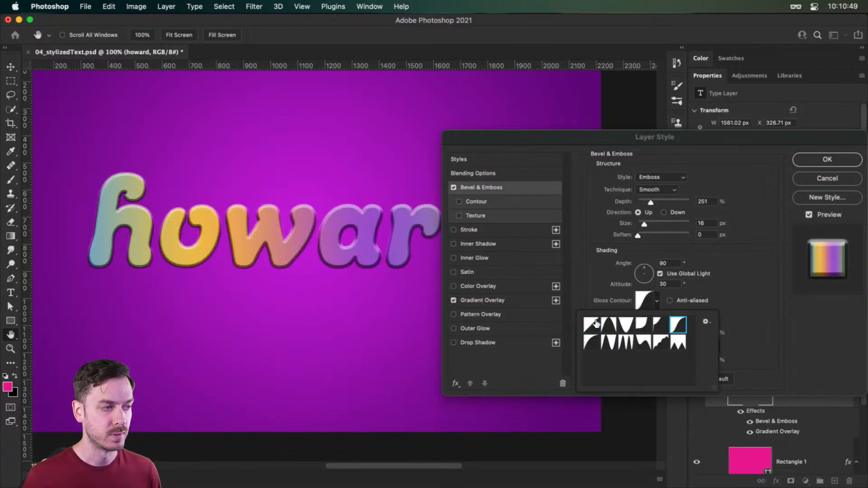
pyautogui.press('Right')
pyautogui.press('Right')
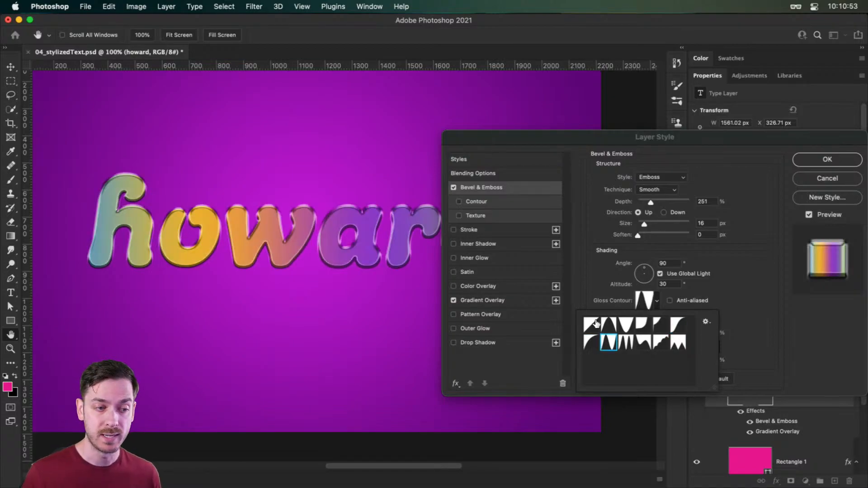
pyautogui.press('Right')
pyautogui.press('Right')
pyautogui.press('Right')
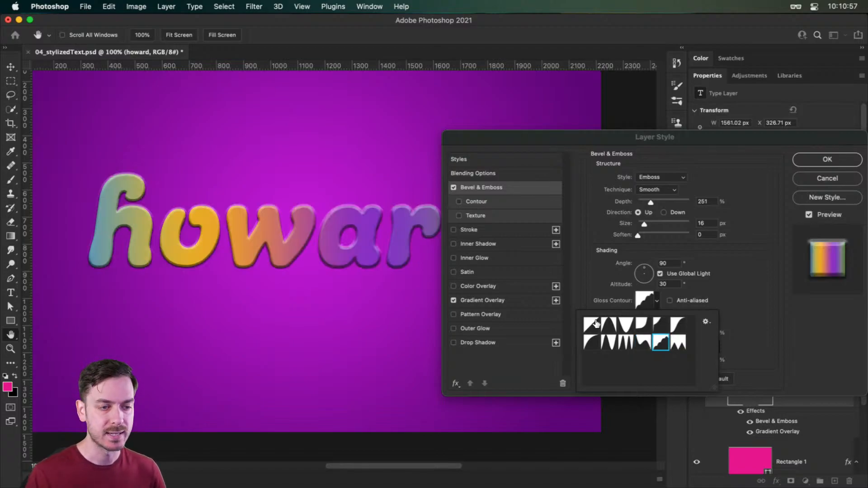
pyautogui.press('Return')
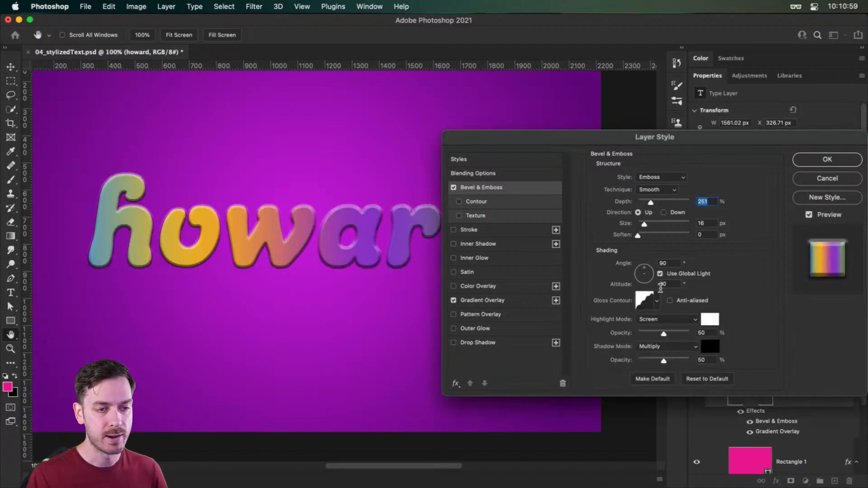
# - Turn off global light for the bevel and set its shading angle to 110° and altitude to 40°
pyautogui.click(690, 274)
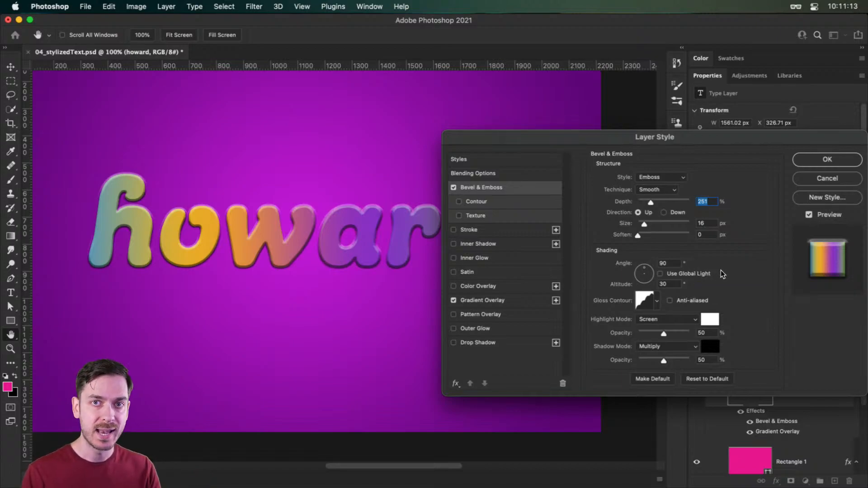
pyautogui.click(675, 269)
pyautogui.hotkey('shift', 'Up')
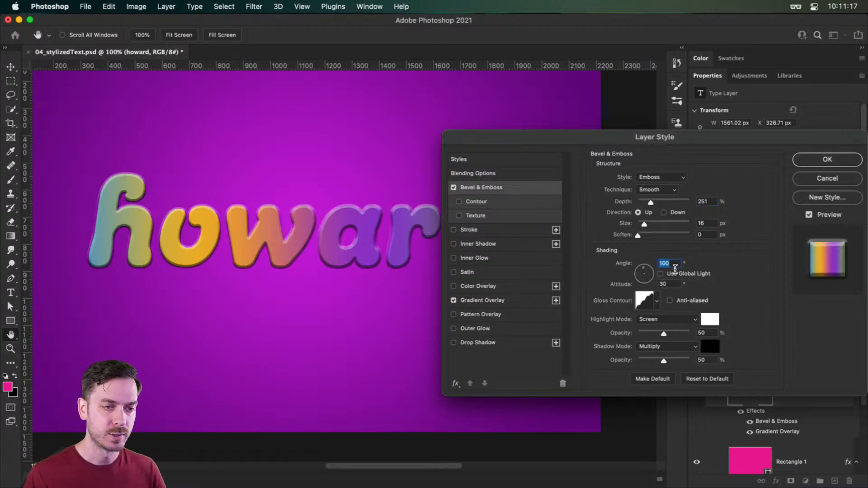
pyautogui.hotkey('shift', 'Up')
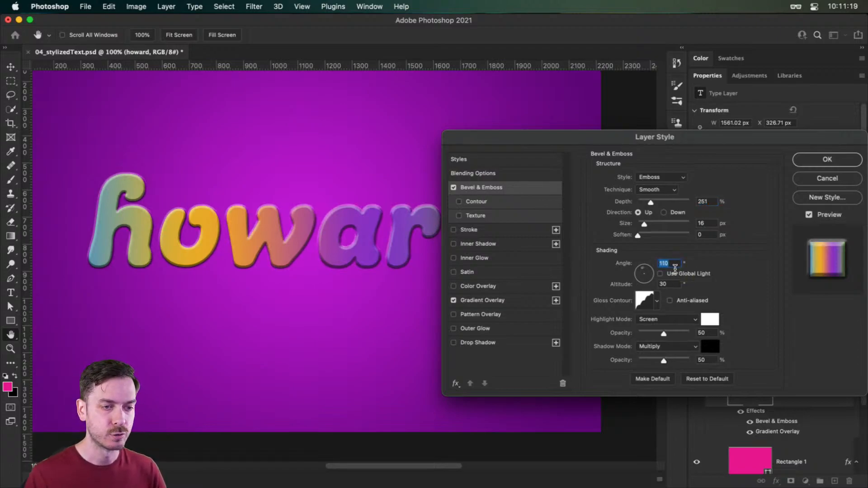
pyautogui.press('Tab')
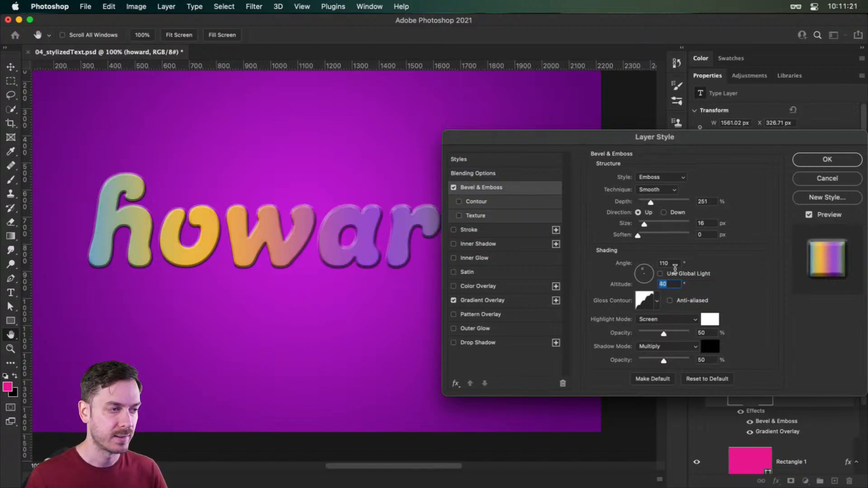
pyautogui.hotkey('shift', 'Up')
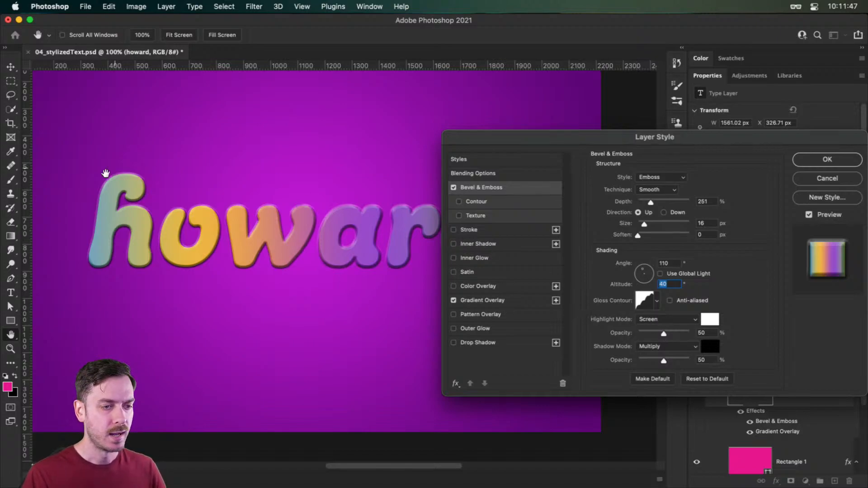
# - Change the bevel's highlight mode to Overlay at 65% opacity
pyautogui.click(637, 319)
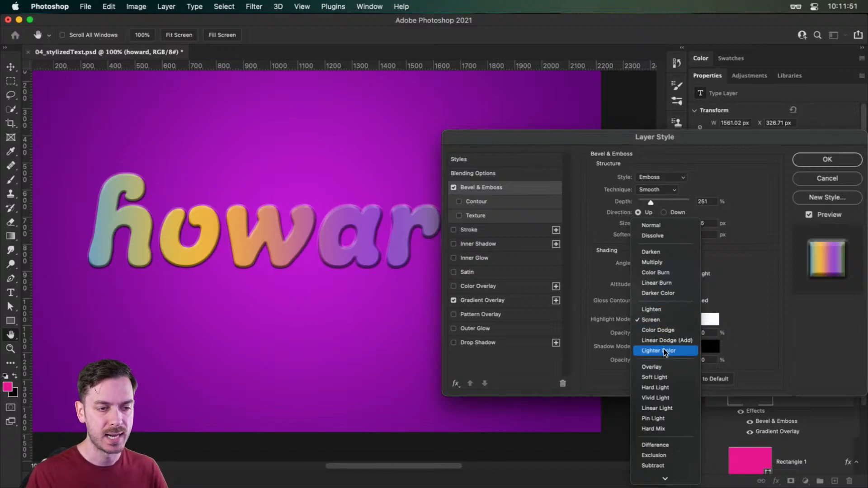
pyautogui.scroll(-3, 663, 343)
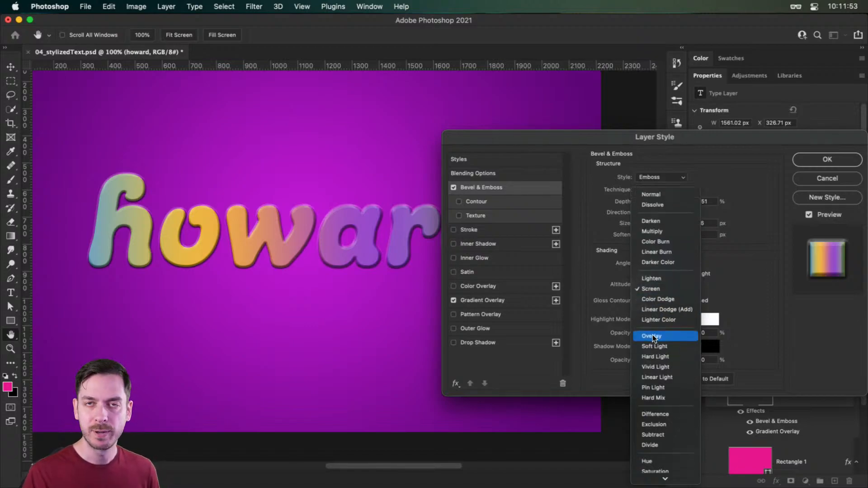
pyautogui.click(652, 336)
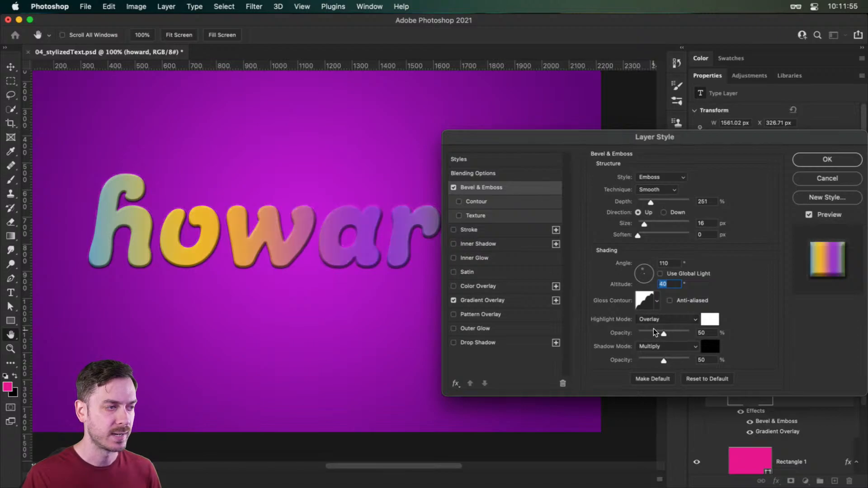
pyautogui.moveTo(663, 333); pyautogui.dragTo(672, 333)
# - Change the bevel's shadow mode to Overlay at 60% opacity
pyautogui.click(661, 344)
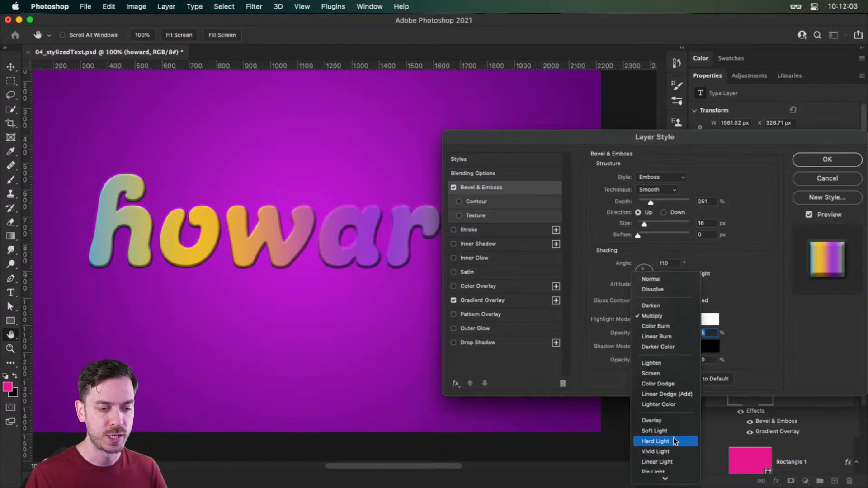
pyautogui.click(659, 416)
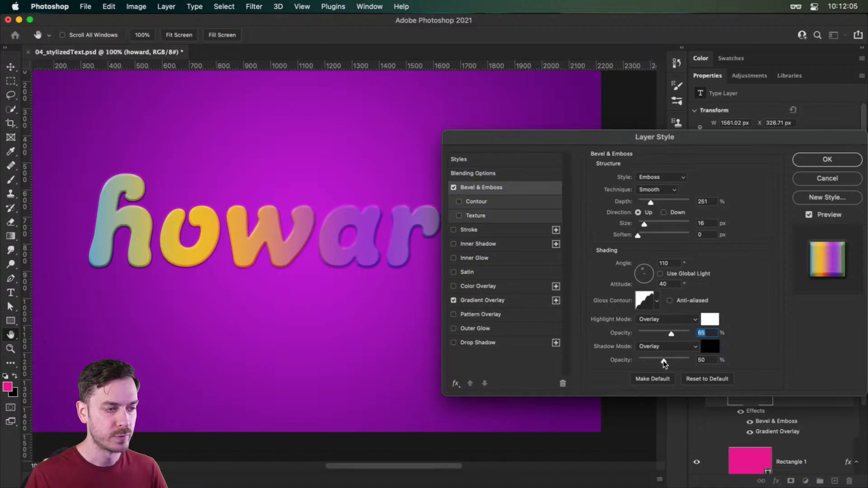
pyautogui.moveTo(664, 360); pyautogui.dragTo(671, 359)
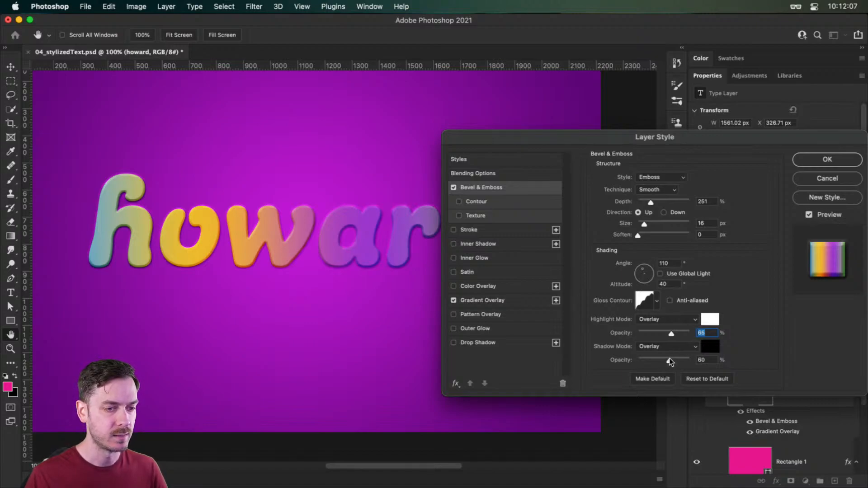
pyautogui.moveTo(668, 358); pyautogui.dragTo(668, 358)
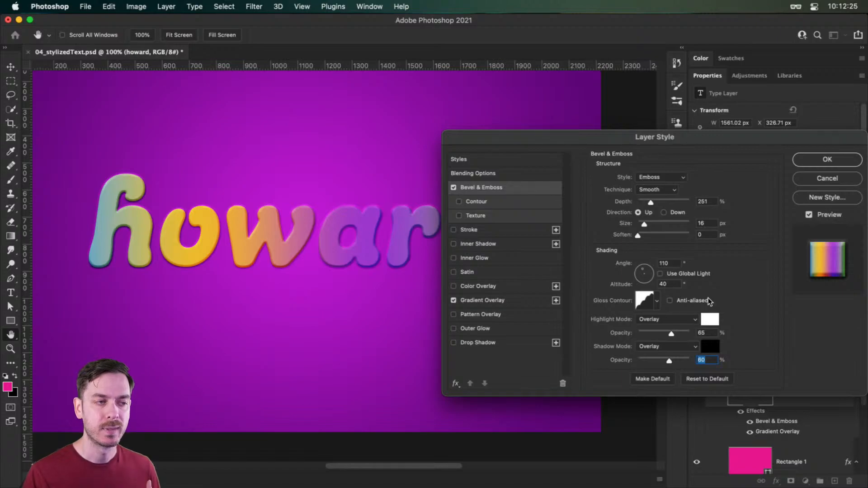
# - Enable Contour for the bevel, compare the contour presets, and keep the double-ring shape in the second row
pyautogui.click(459, 201)
pyautogui.click(474, 203)
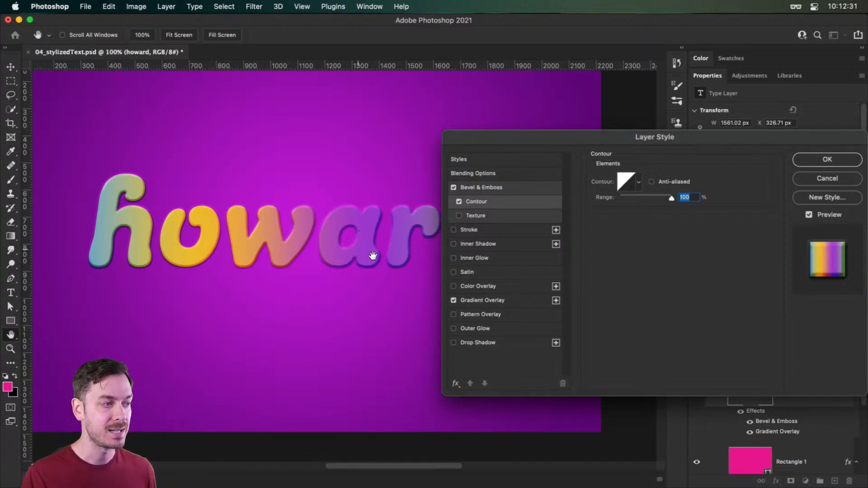
pyautogui.click(640, 182)
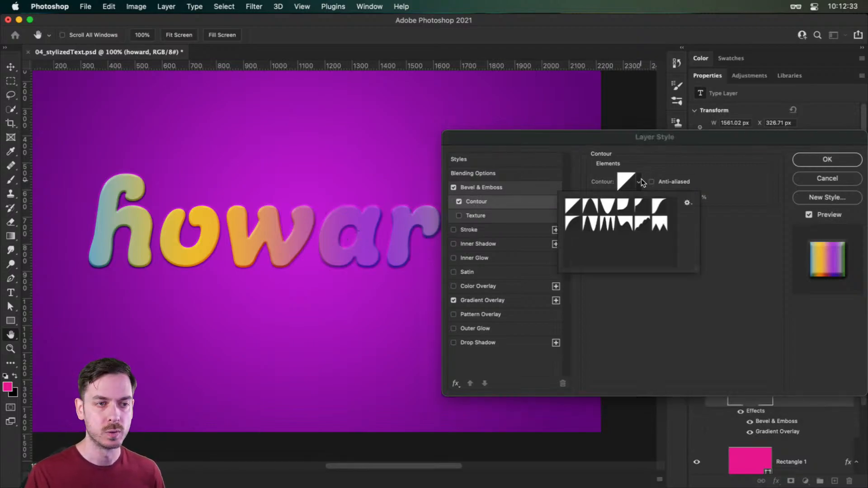
pyautogui.click(589, 206)
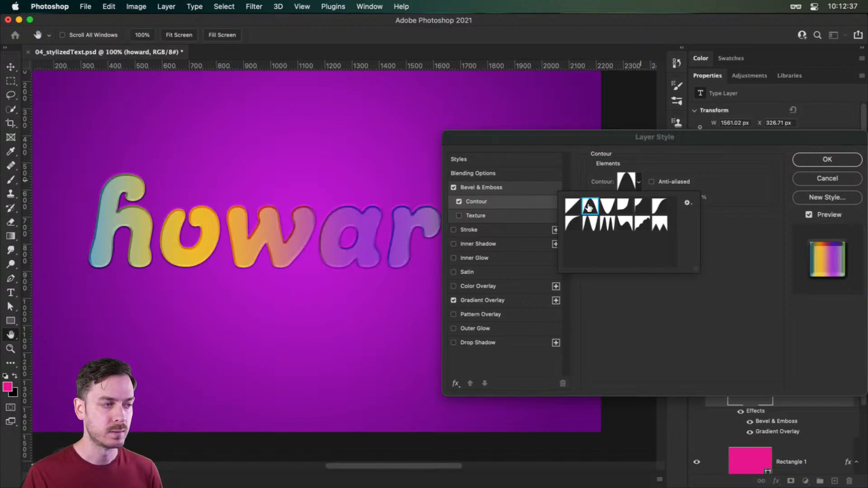
pyautogui.press('Right')
pyautogui.press('Right')
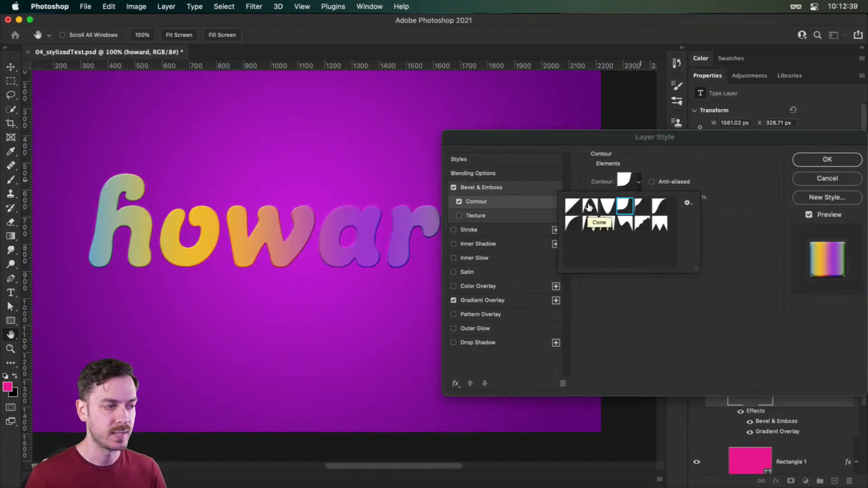
pyautogui.press('Right')
pyautogui.press('Right')
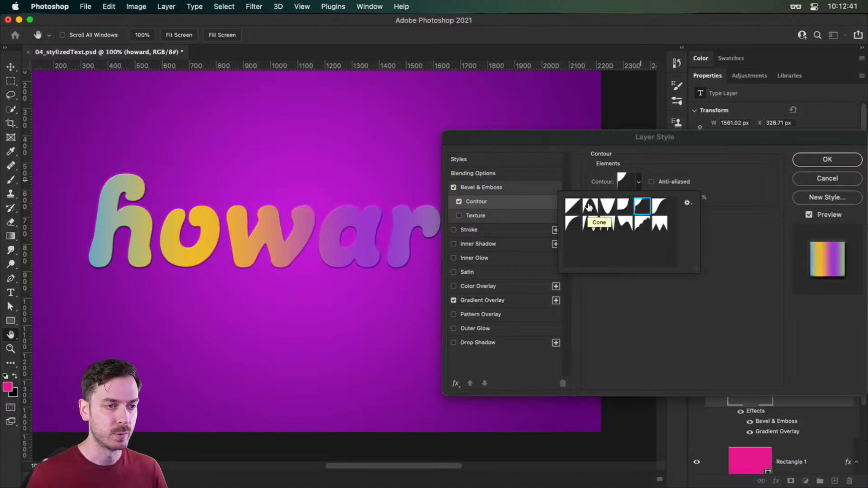
pyautogui.press('Right')
pyautogui.press('Right')
pyautogui.press('Right')
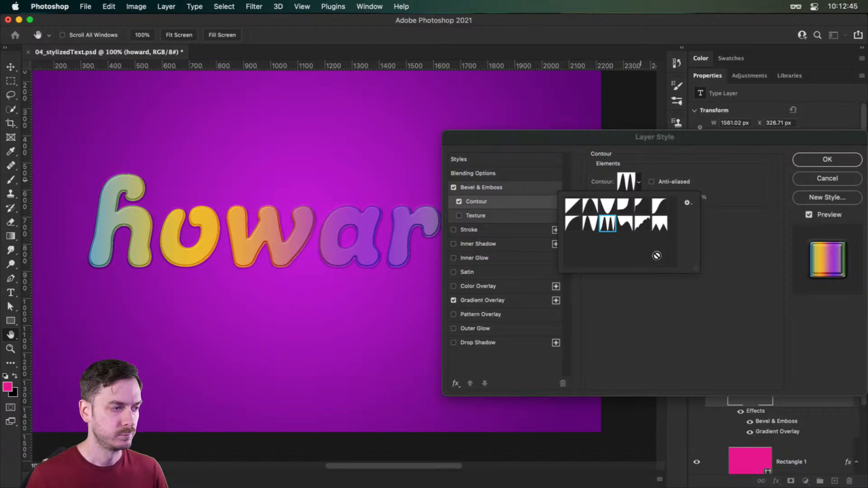
pyautogui.click(787, 295)
pyautogui.scroll(3, 342, 263)
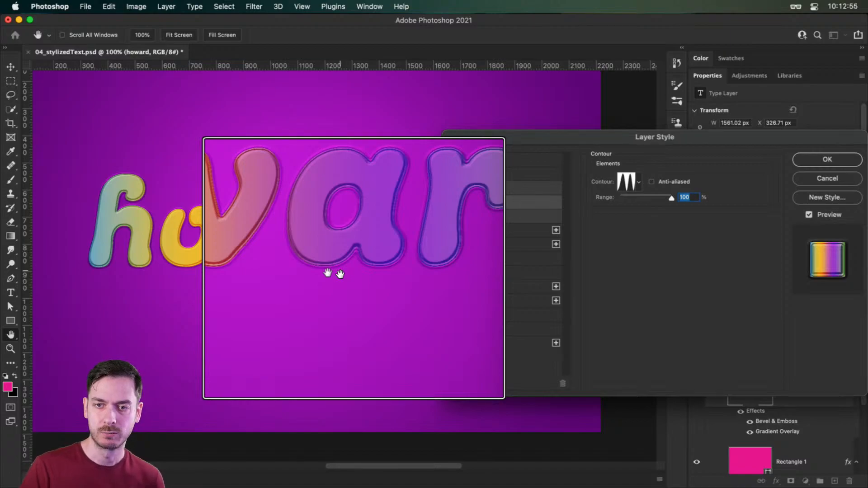
pyautogui.press('alt+super+8')
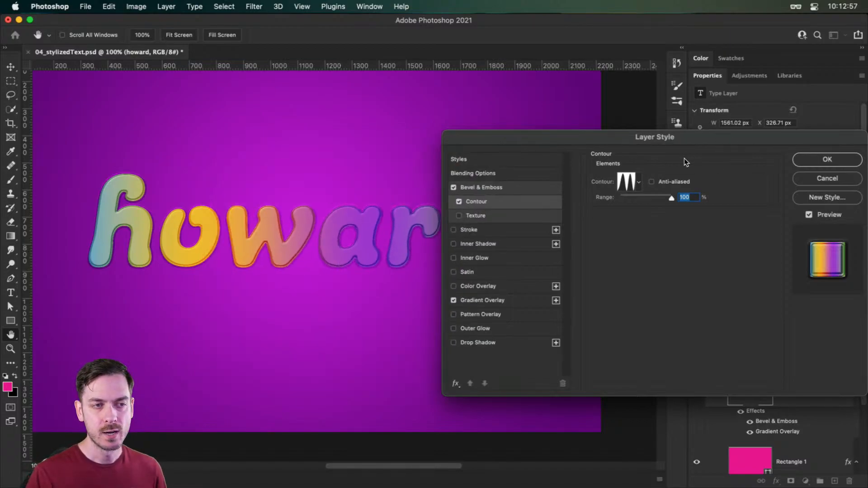
pyautogui.press('alt+super+8')
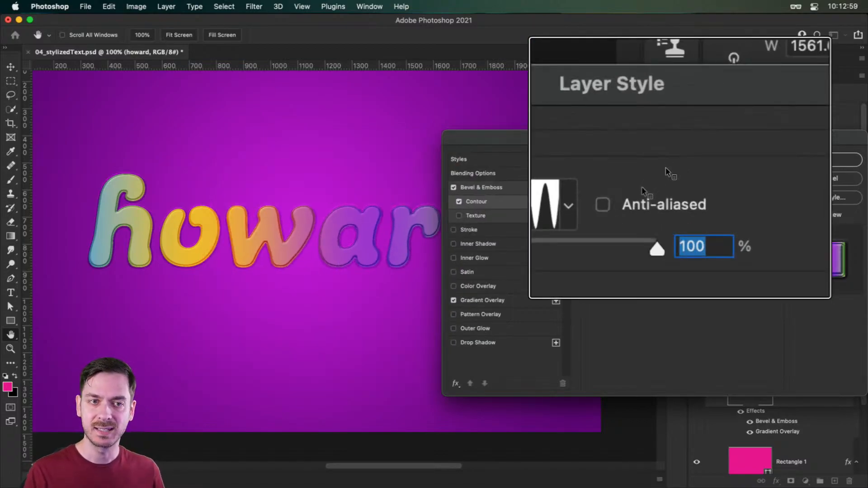
# - Turn on anti-aliasing for the bevel's contour and inspect the smoothed letter edges up close
pyautogui.press('alt+super+8')
pyautogui.click(668, 179)
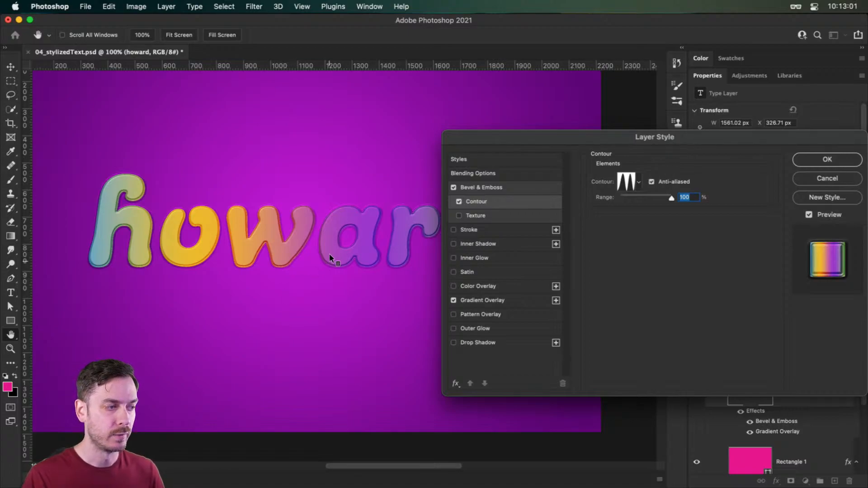
pyautogui.press('alt+super+8')
pyautogui.scroll(3, 329, 262)
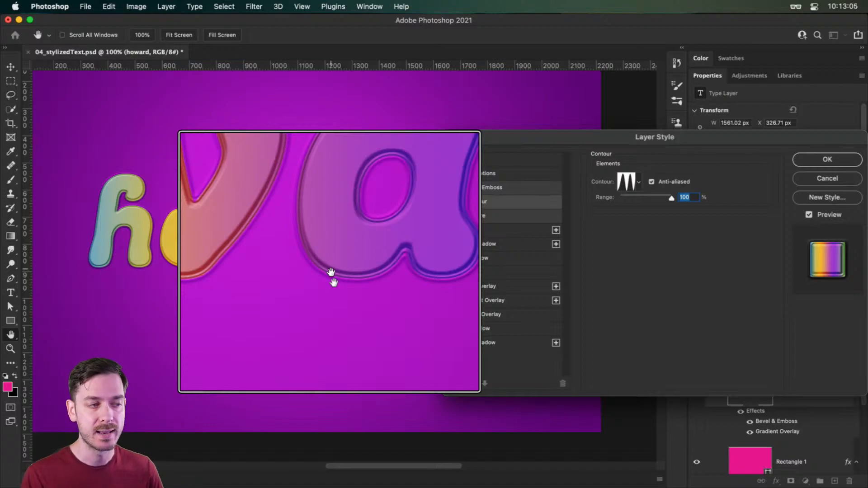
pyautogui.press('alt+super+8')
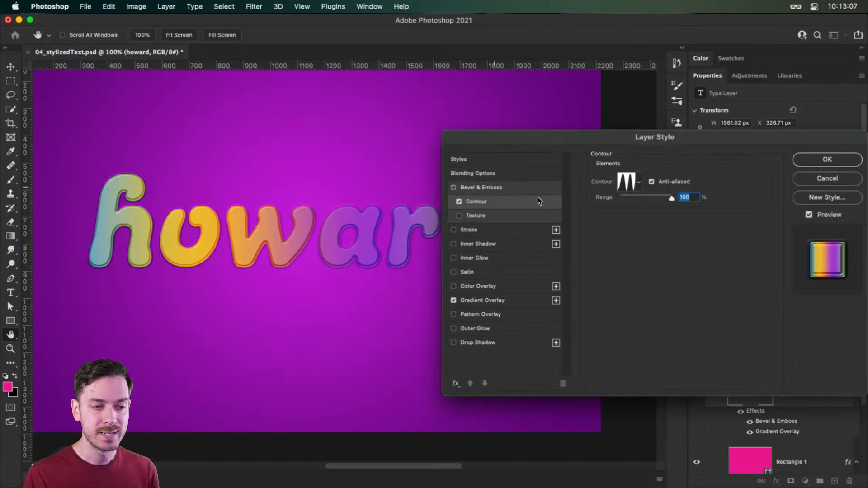
# - Turn on anti-aliasing for the bevel's gloss contour and inspect the letter edges up close
pyautogui.click(524, 189)
pyautogui.press('alt+super+8')
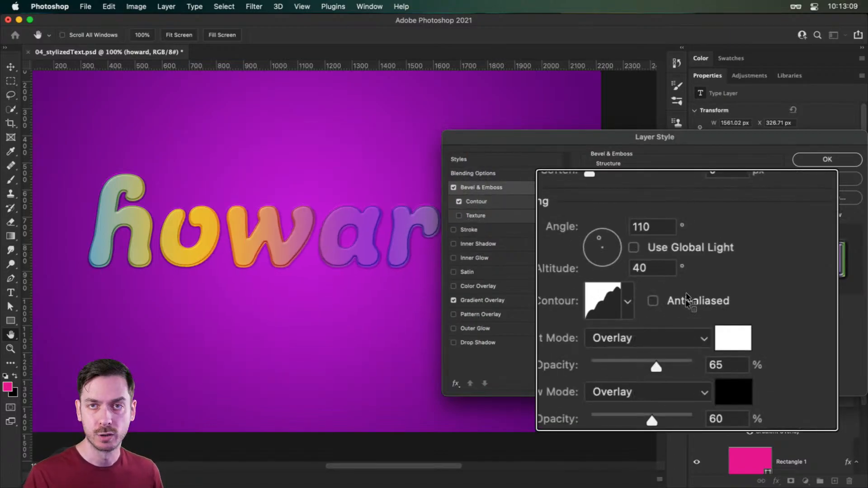
pyautogui.press('alt+super+8')
pyautogui.click(669, 300)
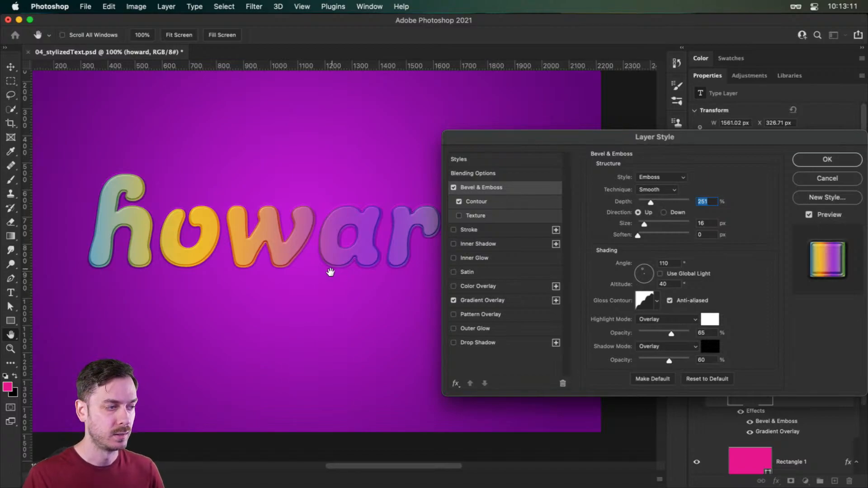
pyautogui.press('alt+super+8')
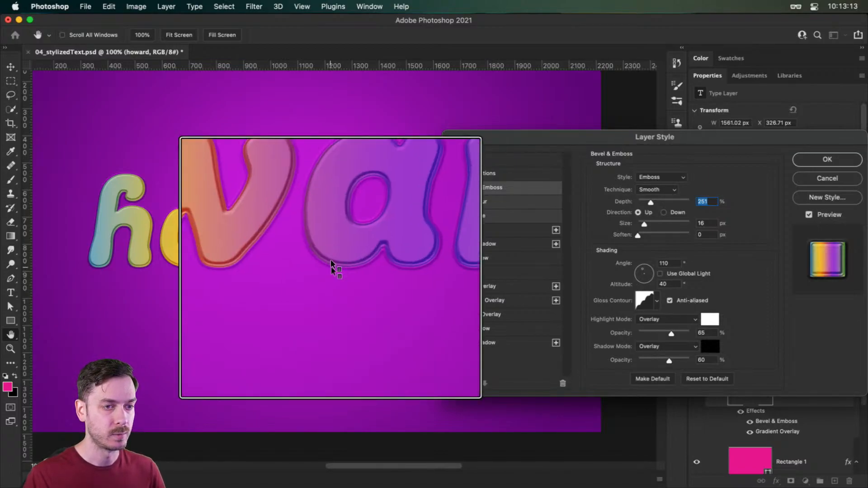
pyautogui.press('alt+super+8')
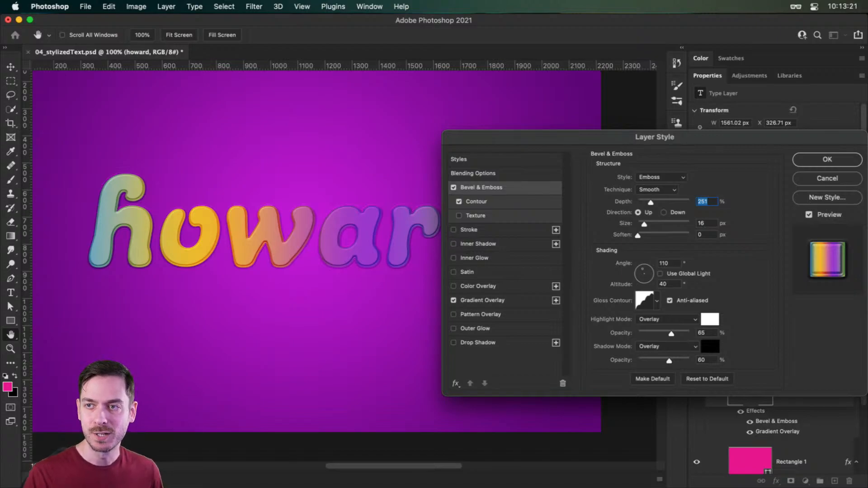
# - Add an inside Stroke to the text with a size of 10 px and the Overlay blend mode
pyautogui.click(482, 230)
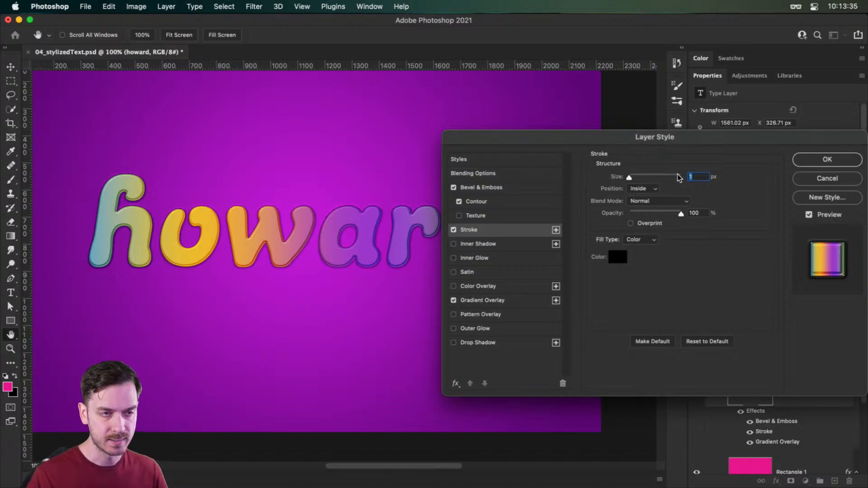
pyautogui.write('10')
pyautogui.press('Tab')
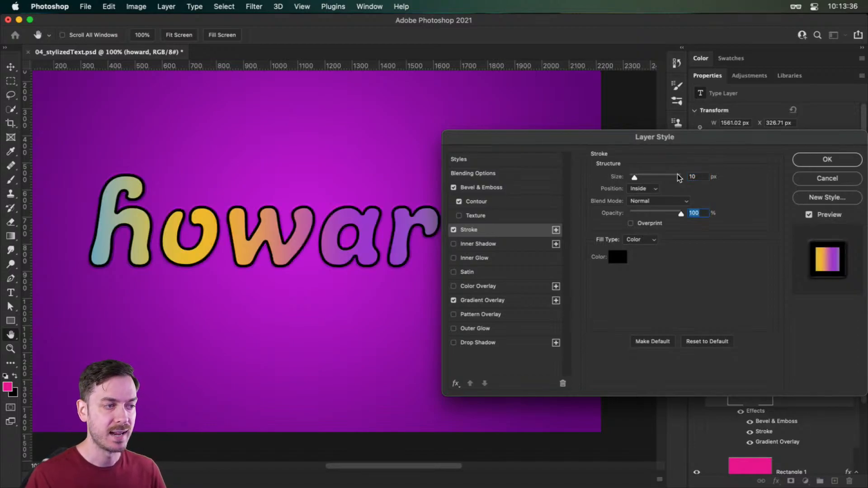
pyautogui.click(648, 202)
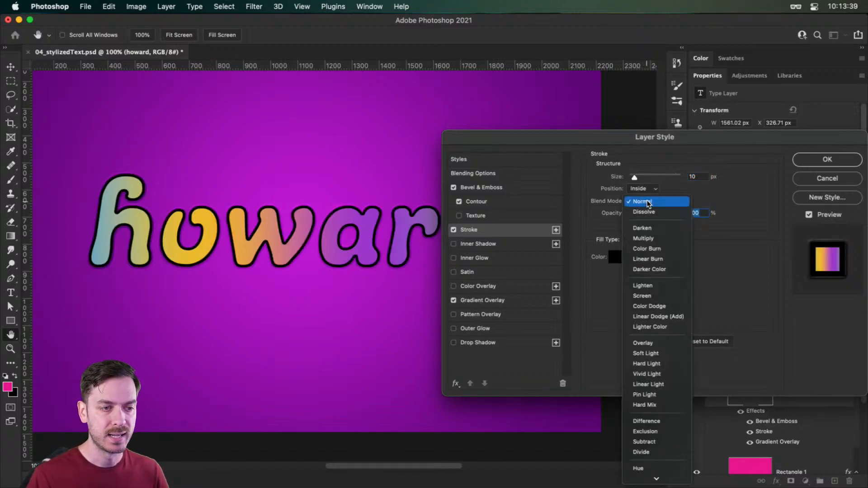
pyautogui.click(659, 345)
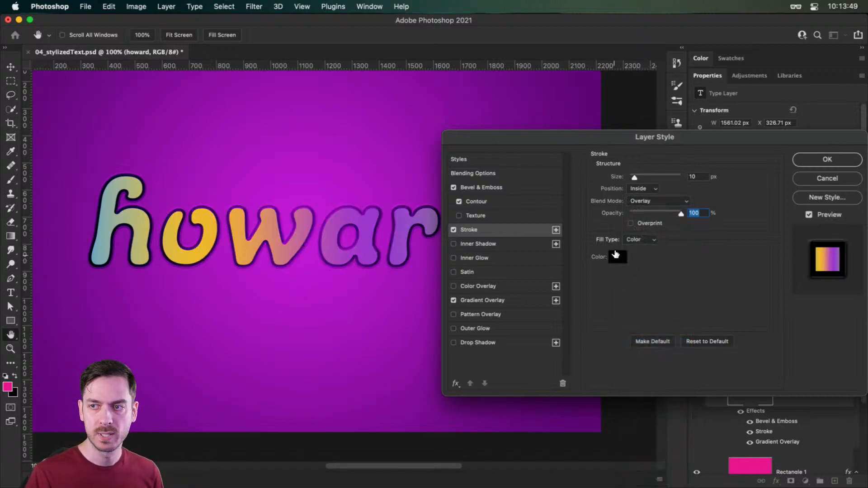
# - Switch the stroke's fill type to Gradient and make the gradient's starting color stop white
pyautogui.click(639, 239)
pyautogui.click(636, 249)
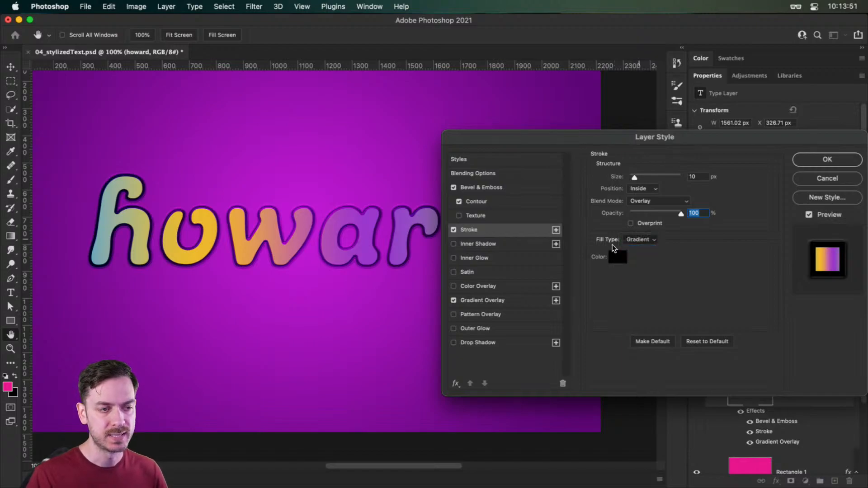
pyautogui.click(644, 260)
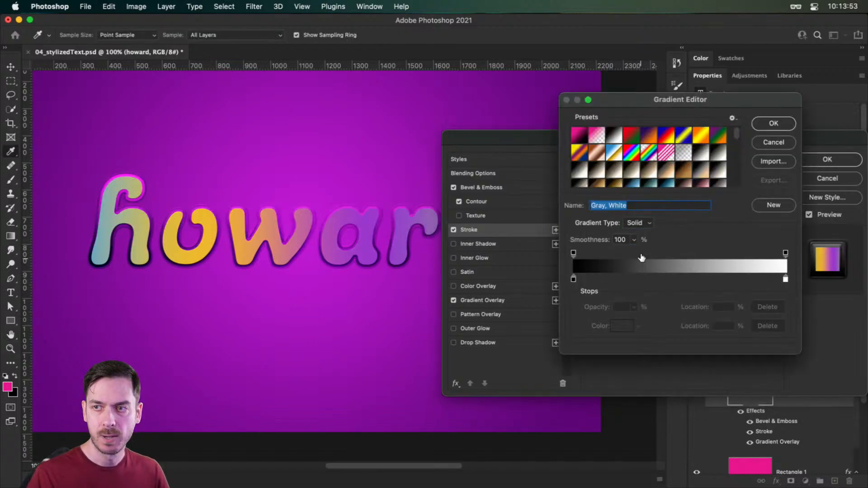
pyautogui.doubleClick(574, 280)
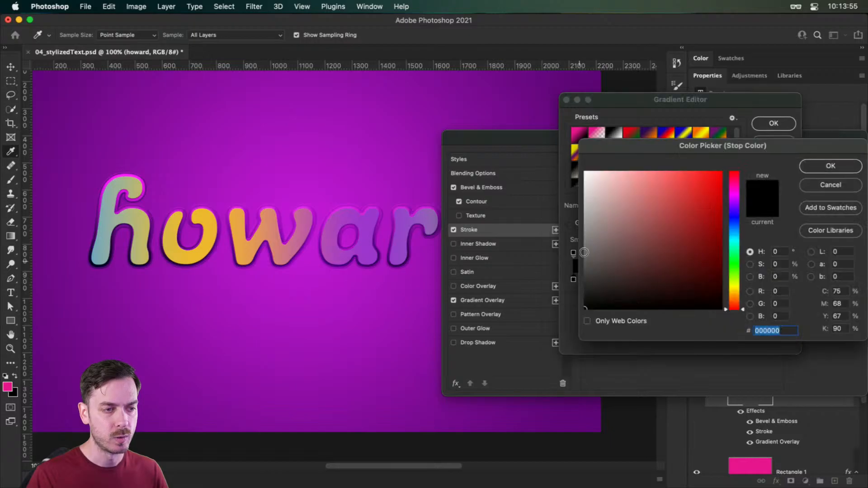
pyautogui.moveTo(585, 252); pyautogui.dragTo(546, 130)
pyautogui.click(828, 167)
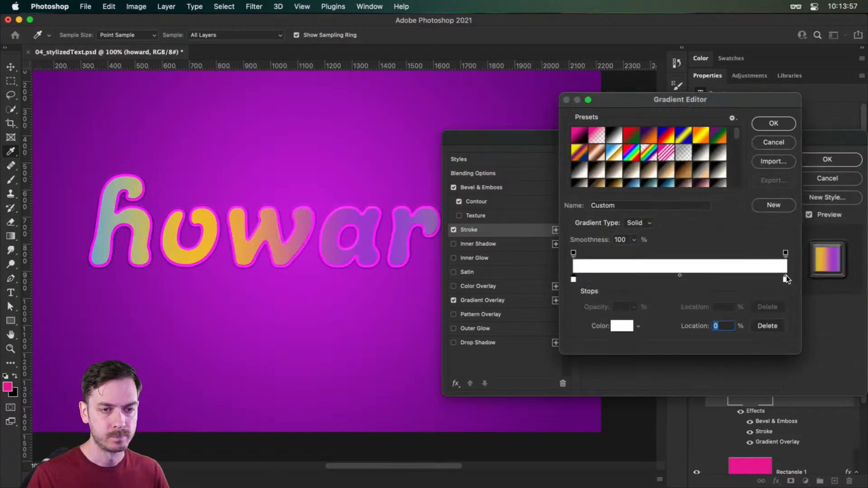
# - Change the stroke gradient's end color stop to dark gray and accept the gradient
pyautogui.click(785, 276)
pyautogui.click(621, 325)
pyautogui.moveTo(612, 240); pyautogui.dragTo(581, 277)
pyautogui.click(836, 166)
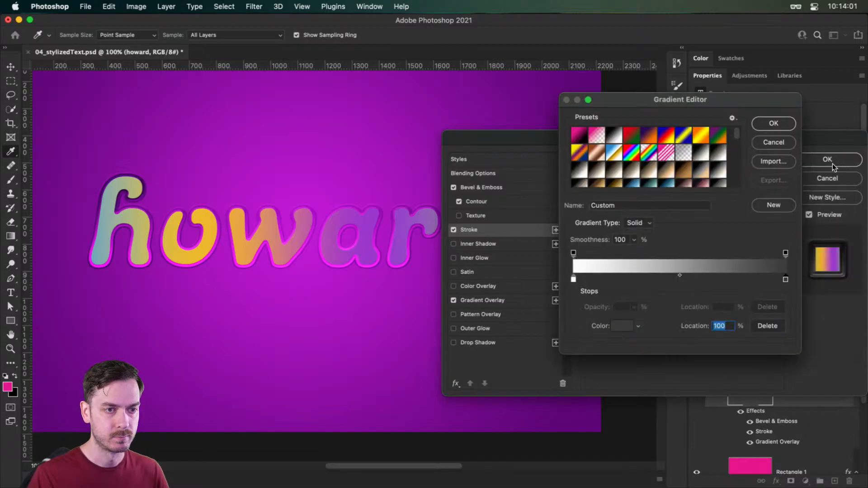
pyautogui.click(774, 124)
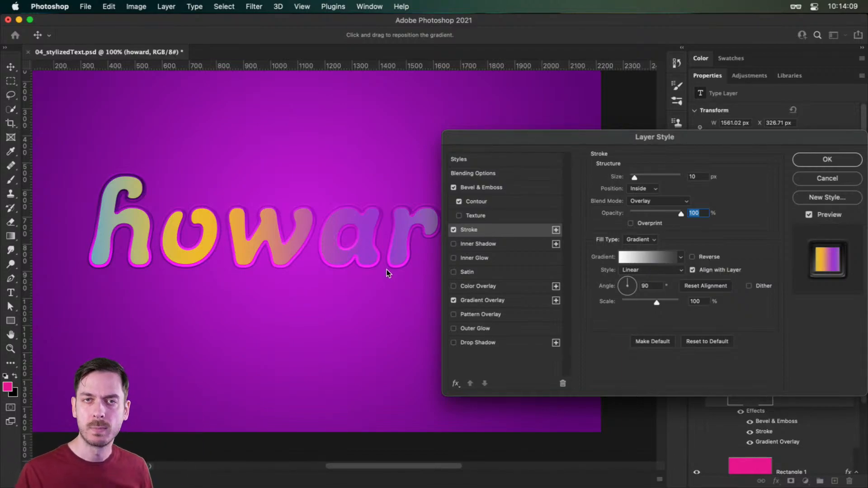
# - Enable Overprint for the stroke, compare the text with and without it, and keep it on
pyautogui.click(650, 223)
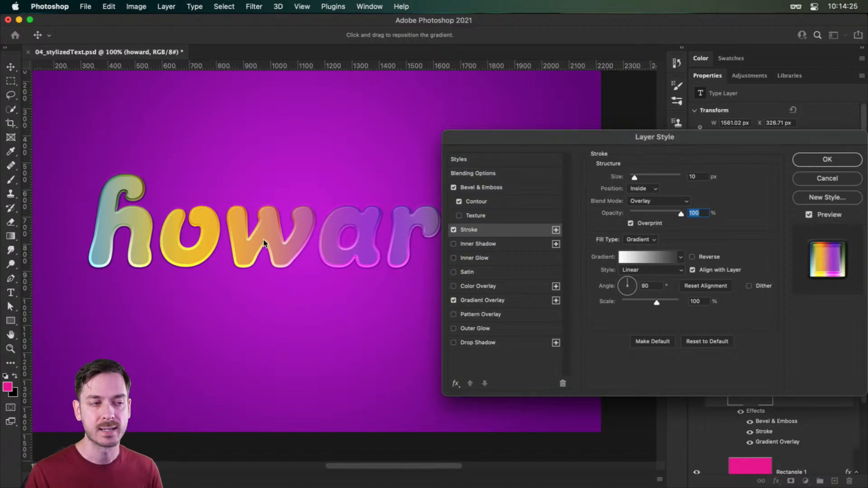
pyautogui.click(645, 224)
pyautogui.click(645, 225)
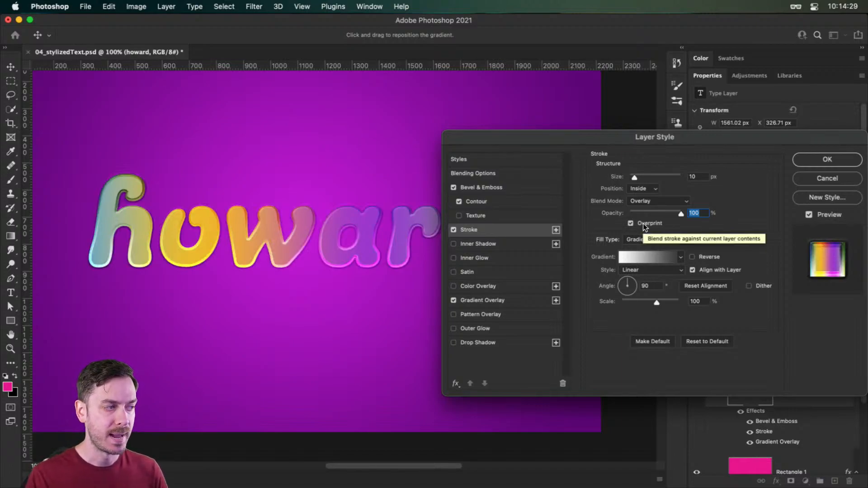
pyautogui.click(645, 225)
pyautogui.click(645, 224)
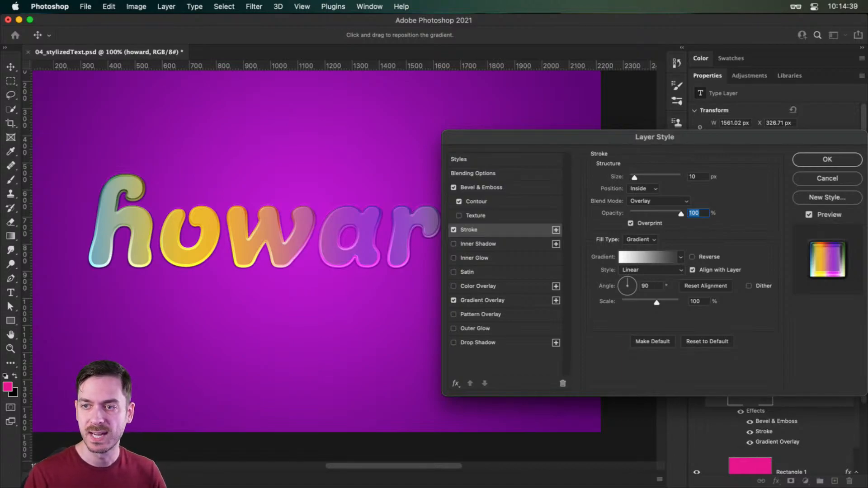
# - Add an Inner Shadow to the text with black as its color and Overlay as its blend mode
pyautogui.click(492, 246)
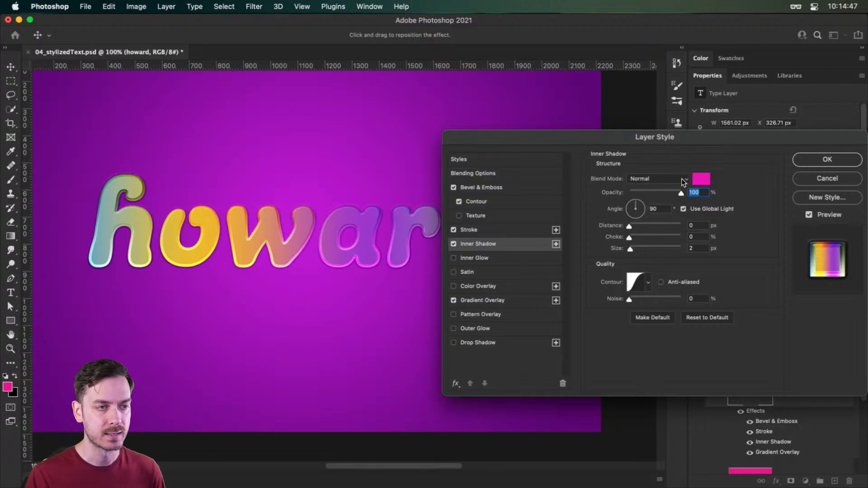
pyautogui.click(706, 180)
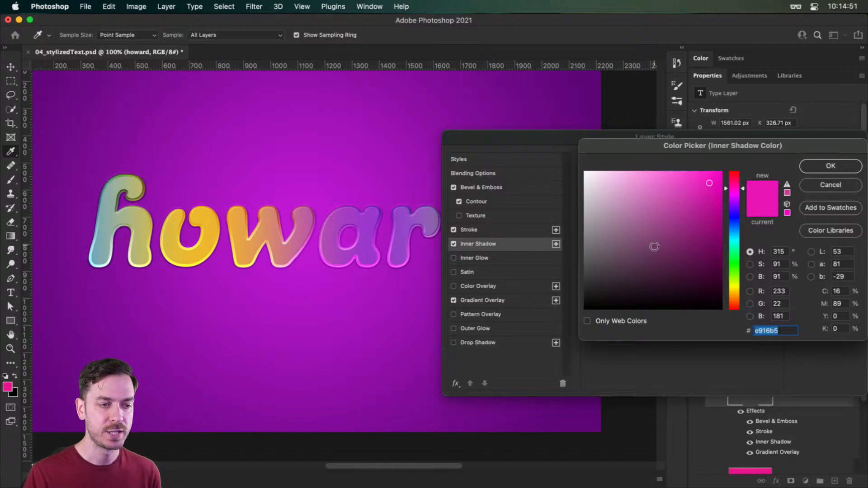
pyautogui.moveTo(653, 248); pyautogui.dragTo(567, 333)
pyautogui.click(824, 167)
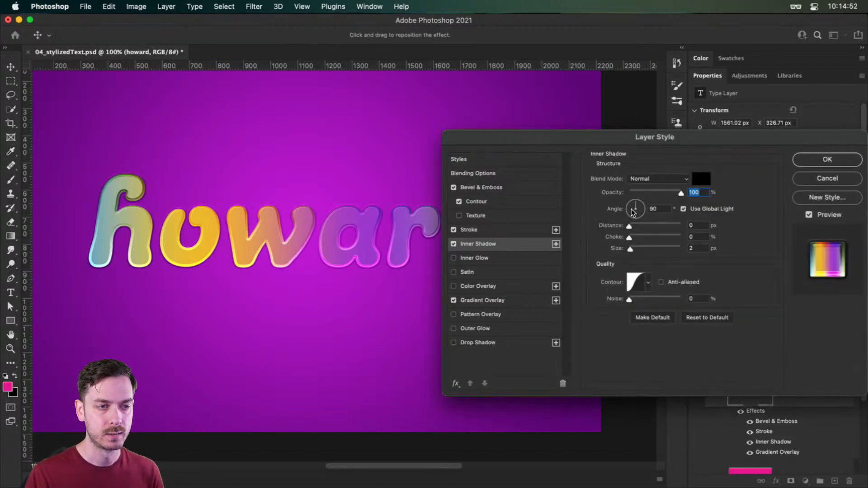
pyautogui.click(661, 179)
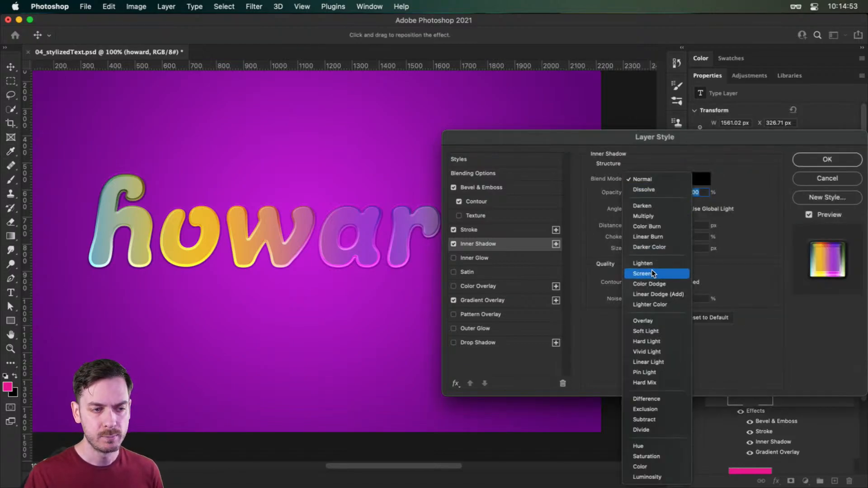
pyautogui.click(665, 322)
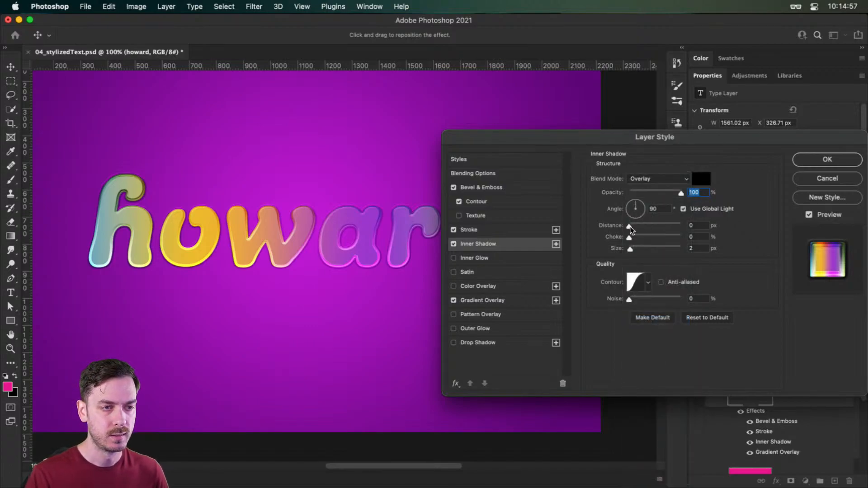
# - Set the inner shadow's distance to 11 px and its size to 4 px
pyautogui.moveTo(631, 228); pyautogui.dragTo(636, 227)
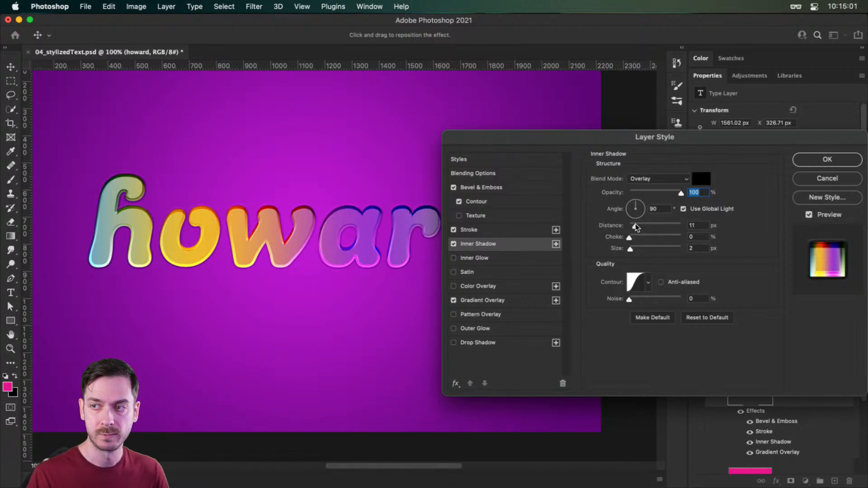
pyautogui.click(631, 249)
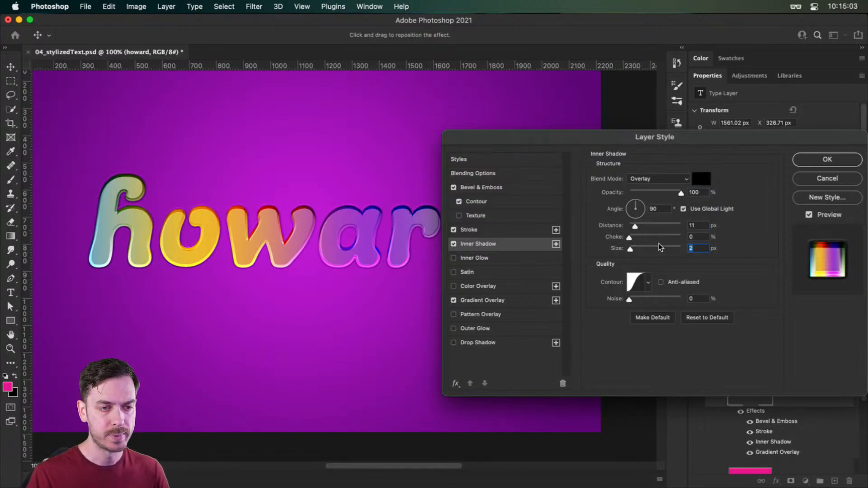
pyautogui.press('Up')
pyautogui.press('Up')
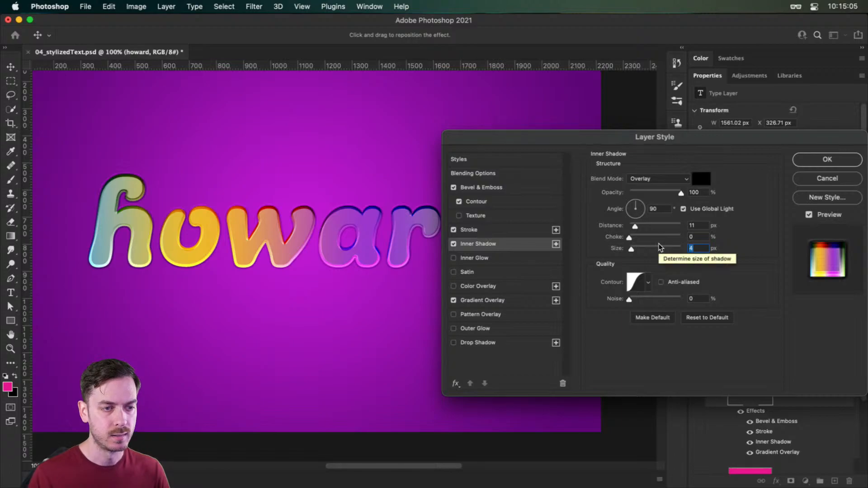
# - Change the inner shadow's contour to the straight diagonal preset, the first in the list
pyautogui.click(647, 284)
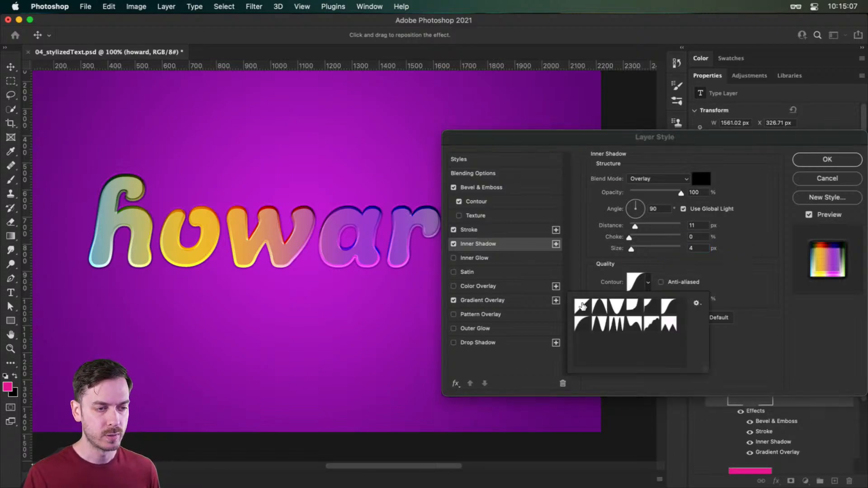
pyautogui.click(582, 306)
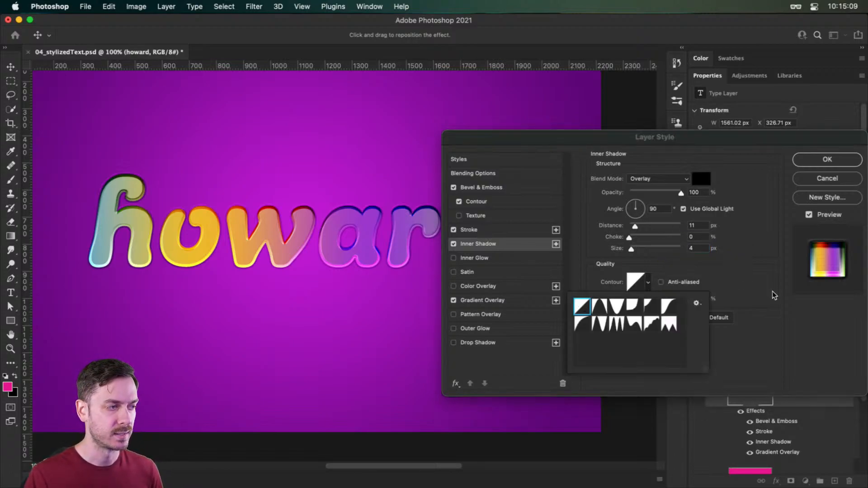
pyautogui.click(767, 310)
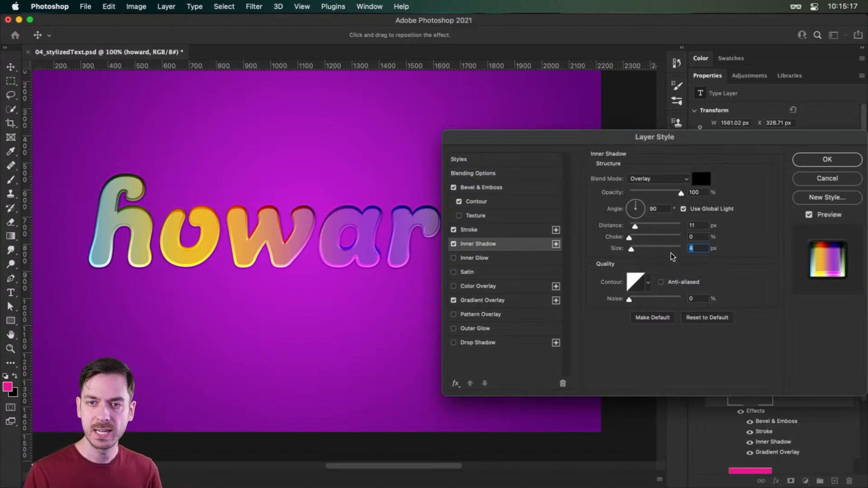
# - Set the inner shadow's opacity to 50% and its distance to 14 px, comparing the text with and without the effect
pyautogui.moveTo(682, 193); pyautogui.dragTo(655, 193)
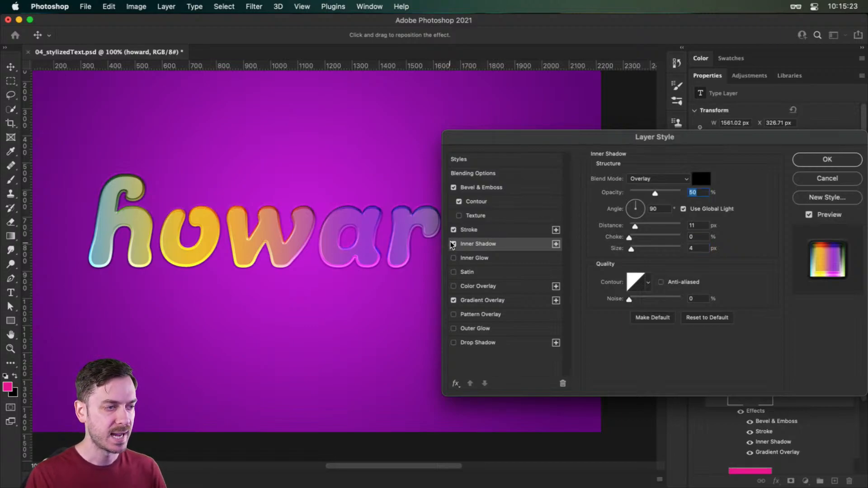
pyautogui.click(453, 244)
pyautogui.click(453, 244)
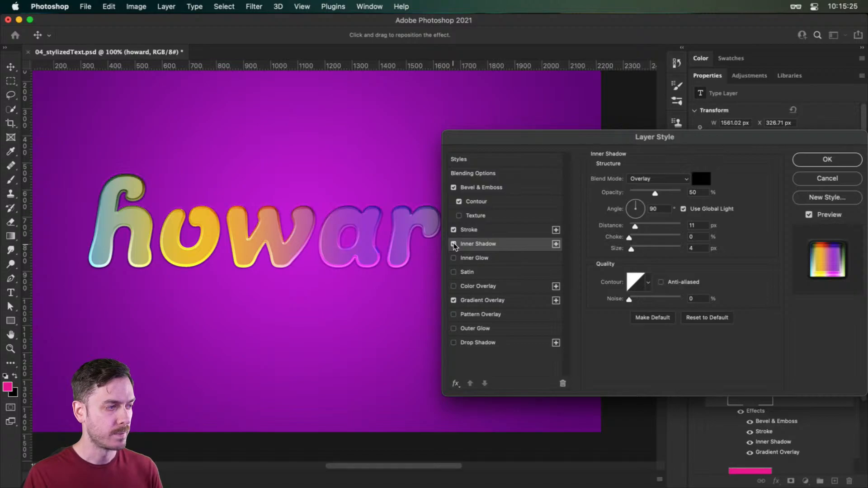
pyautogui.click(453, 244)
pyautogui.click(453, 244)
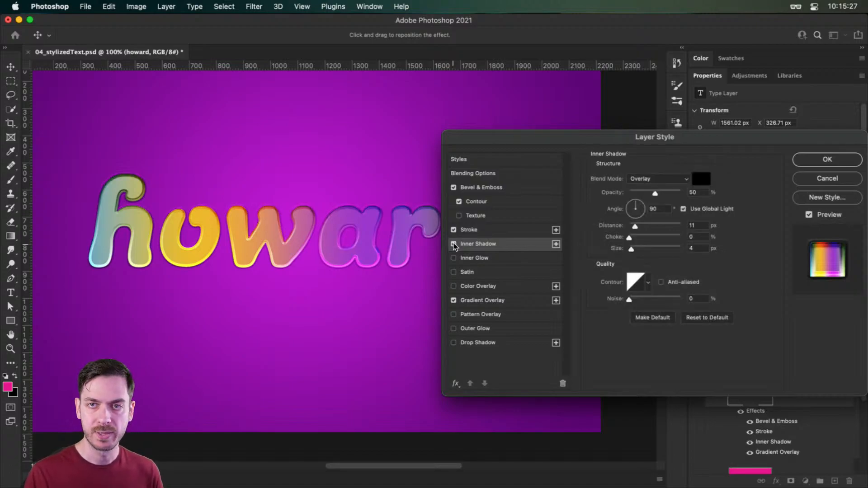
pyautogui.moveTo(634, 226); pyautogui.dragTo(637, 227)
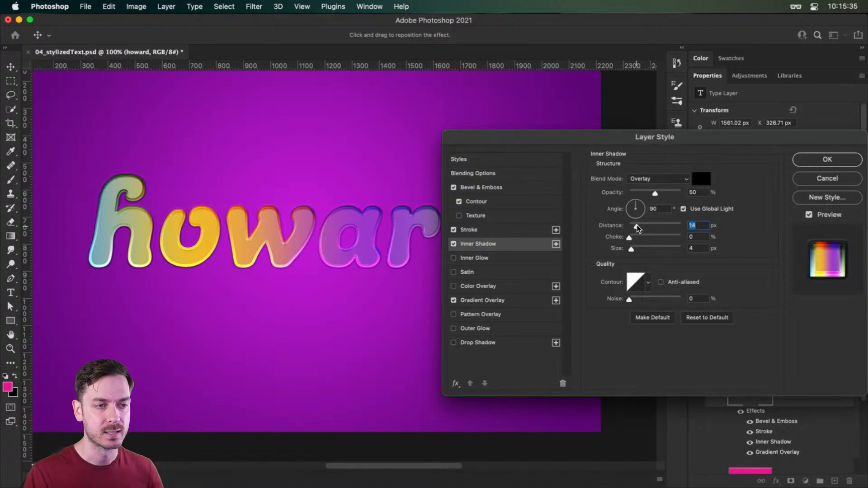
# - Set the inner shadow's distance to 13 px and add an Inner Glow to the text with Overlay as its blend mode
pyautogui.moveTo(636, 224); pyautogui.dragTo(636, 224)
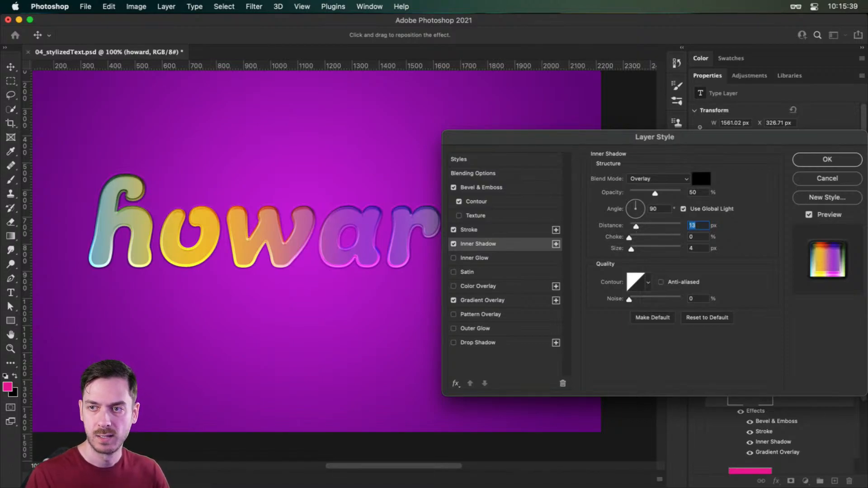
pyautogui.click(453, 258)
pyautogui.click(485, 258)
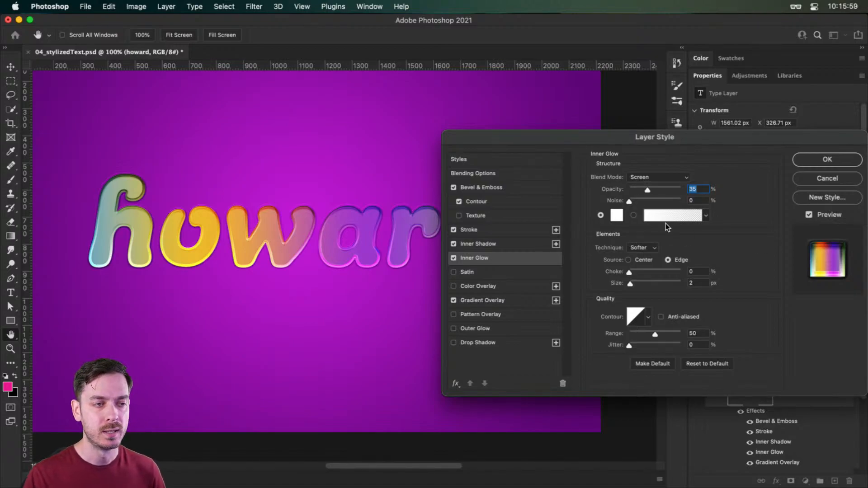
pyautogui.click(663, 178)
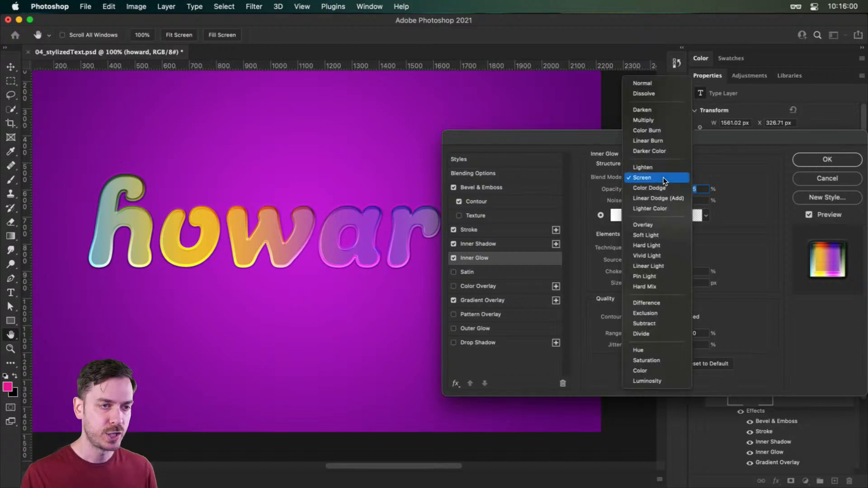
pyautogui.click(660, 225)
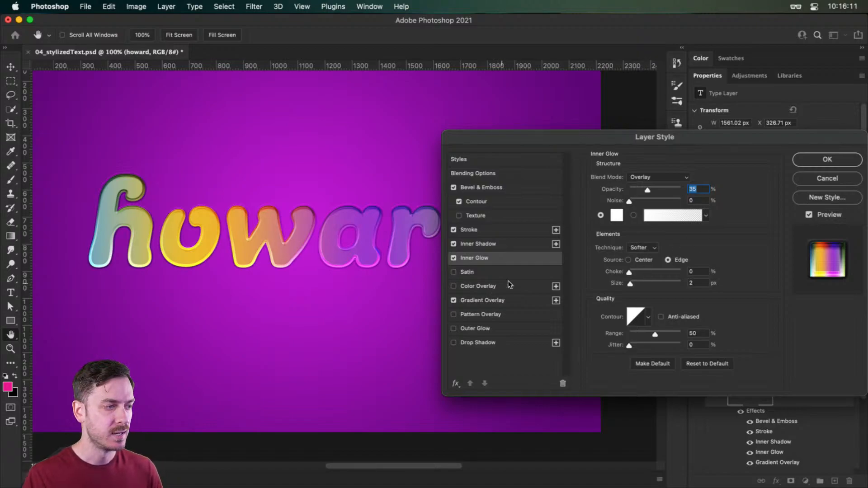
pyautogui.click(453, 258)
pyautogui.click(453, 258)
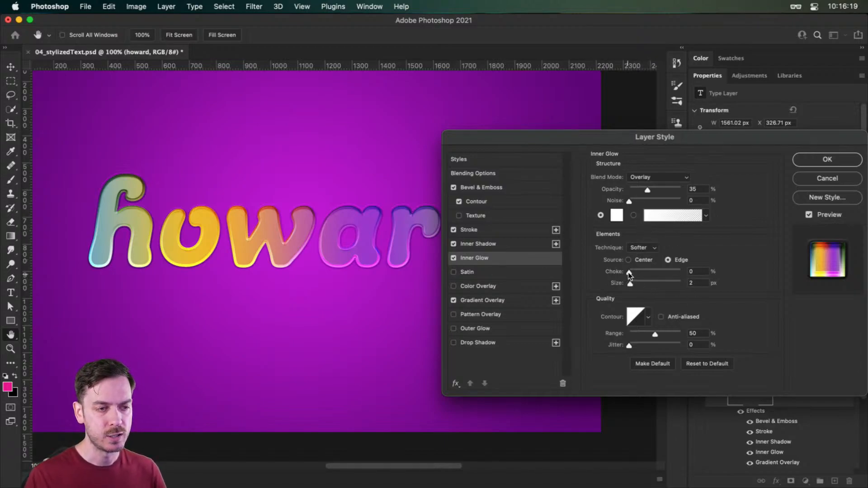
# - Set the inner glow's size to 32 px and its choke to 40%, comparing the text with and without the glow
pyautogui.moveTo(630, 283); pyautogui.dragTo(638, 281)
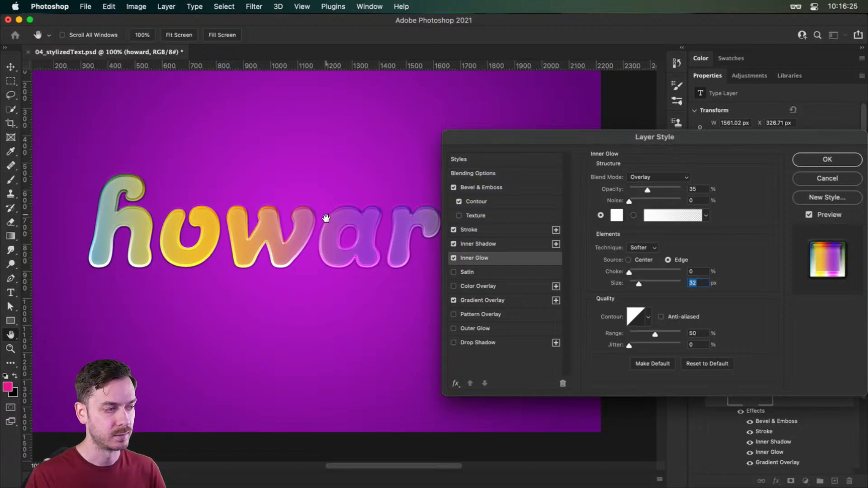
pyautogui.click(454, 258)
pyautogui.click(454, 258)
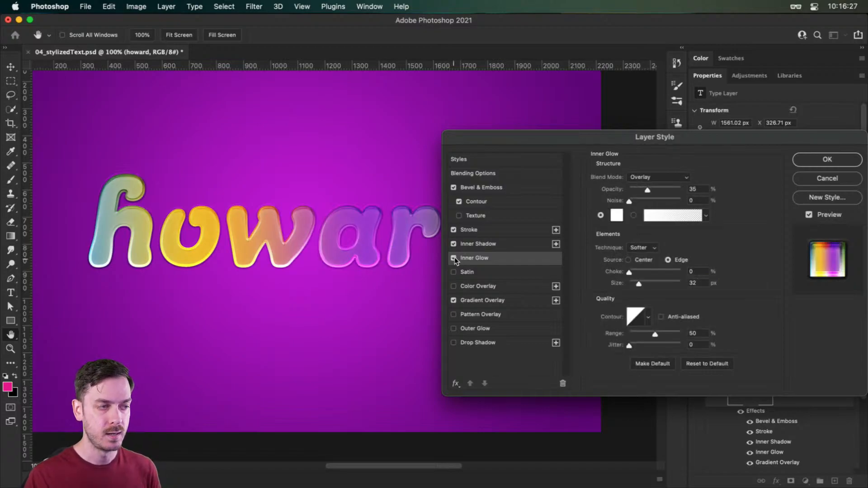
pyautogui.moveTo(631, 272); pyautogui.dragTo(650, 275)
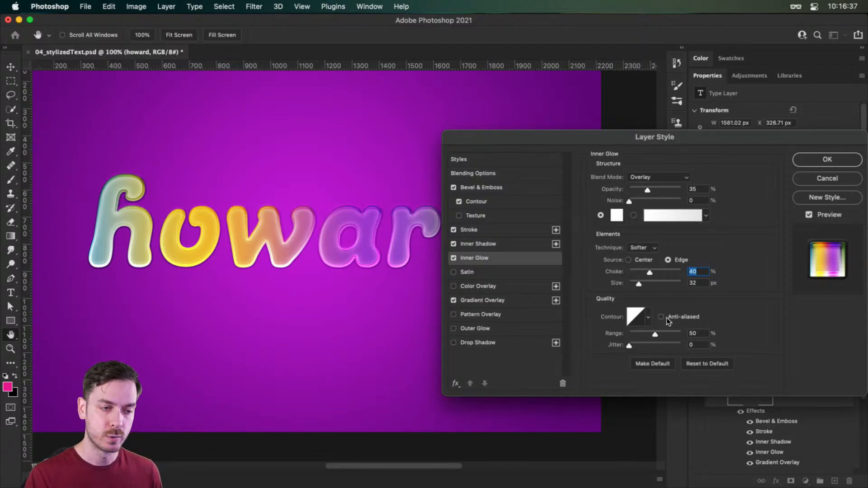
# - Change the inner glow's contour to the inverted-cone preset, the third in the list, with anti-aliasing on and the range at 70%
pyautogui.click(648, 317)
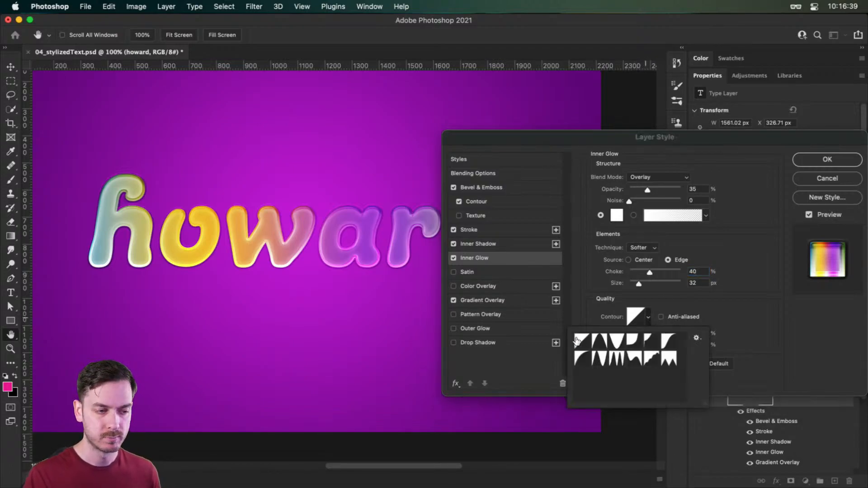
pyautogui.click(599, 340)
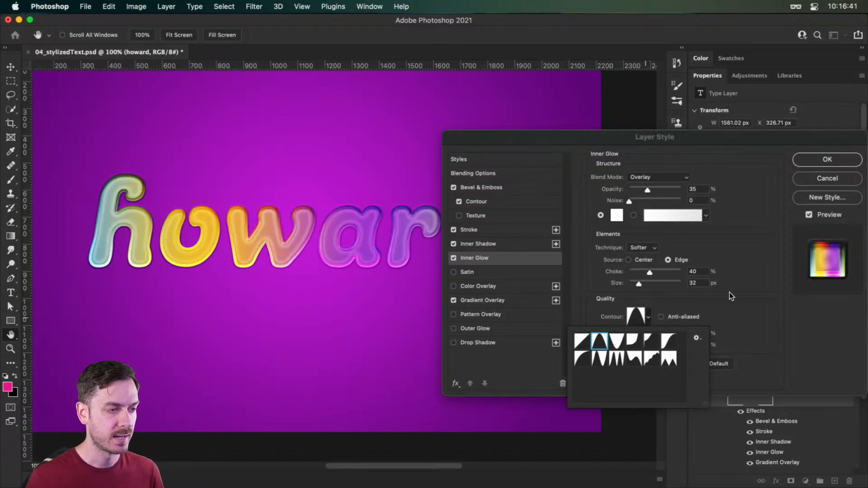
pyautogui.press('Right')
pyautogui.press('Right')
pyautogui.press('Left')
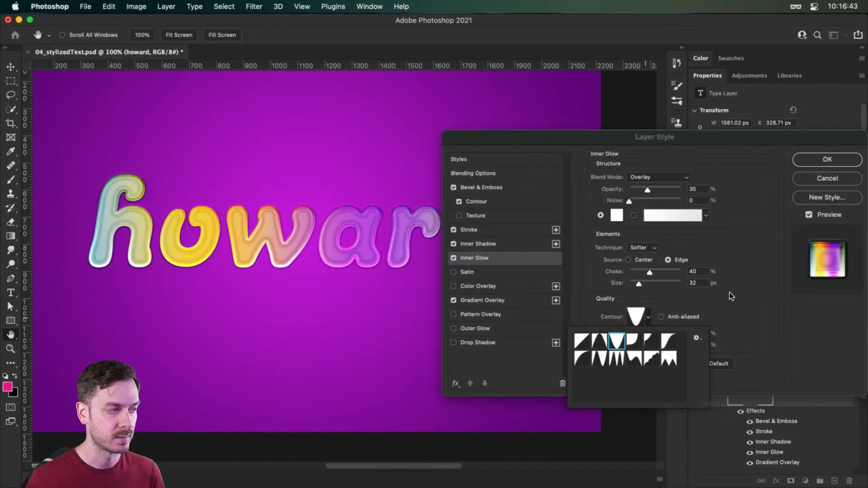
pyautogui.press('Right')
pyautogui.press('Right')
pyautogui.press('Right')
pyautogui.press('Left')
pyautogui.press('Left')
pyautogui.press('Left')
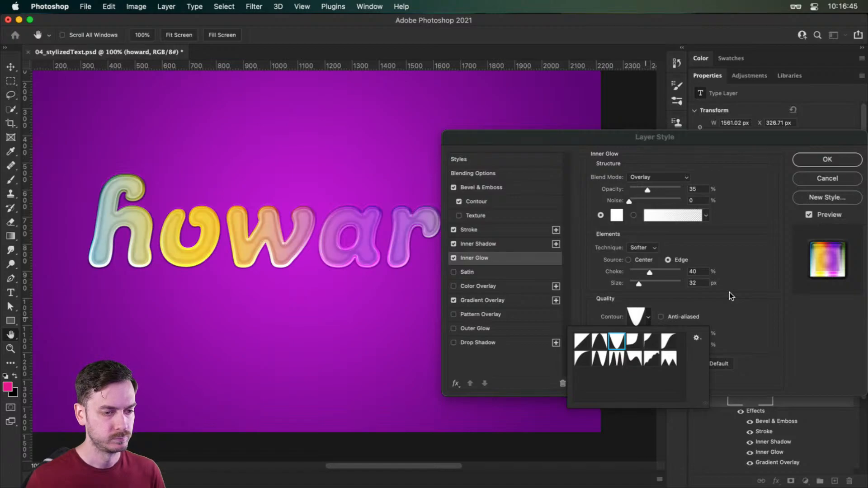
pyautogui.press('Return')
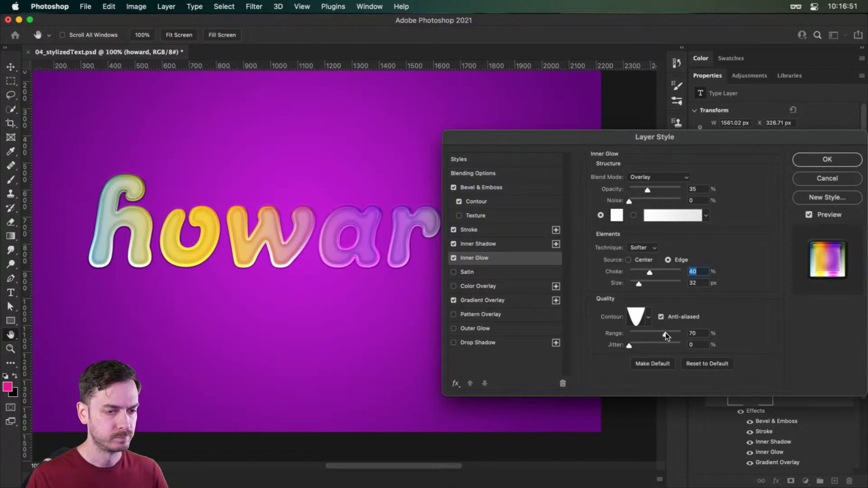
pyautogui.click(453, 258)
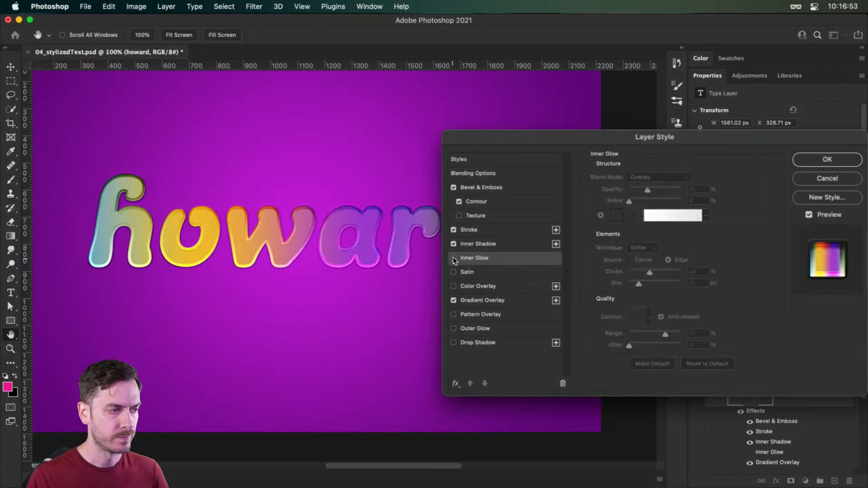
pyautogui.click(454, 259)
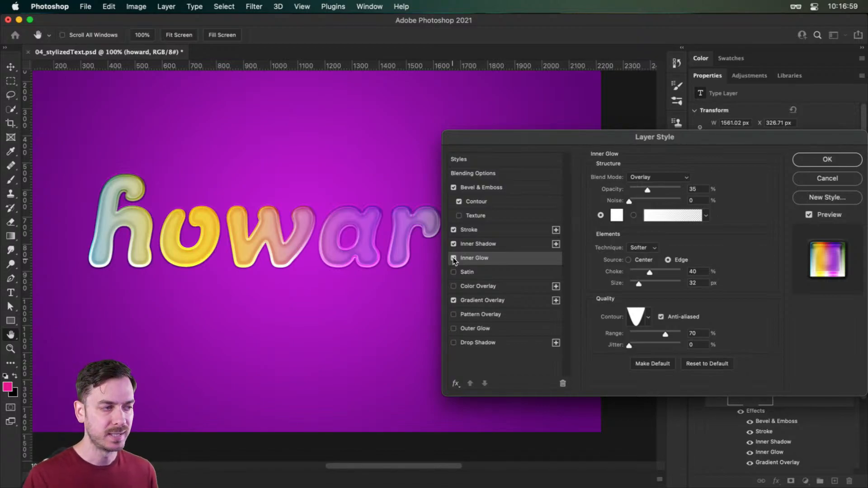
# - Add a Satin effect to the text with white as its color and Overlay as its blend mode
pyautogui.click(471, 272)
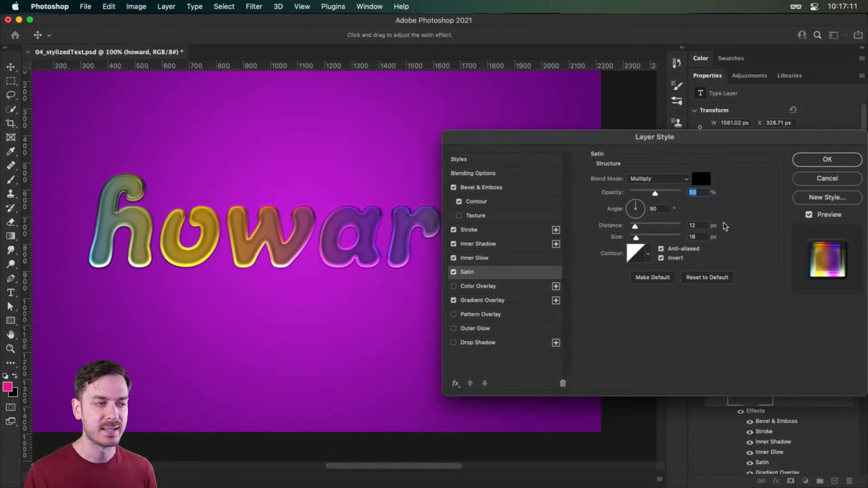
pyautogui.click(700, 183)
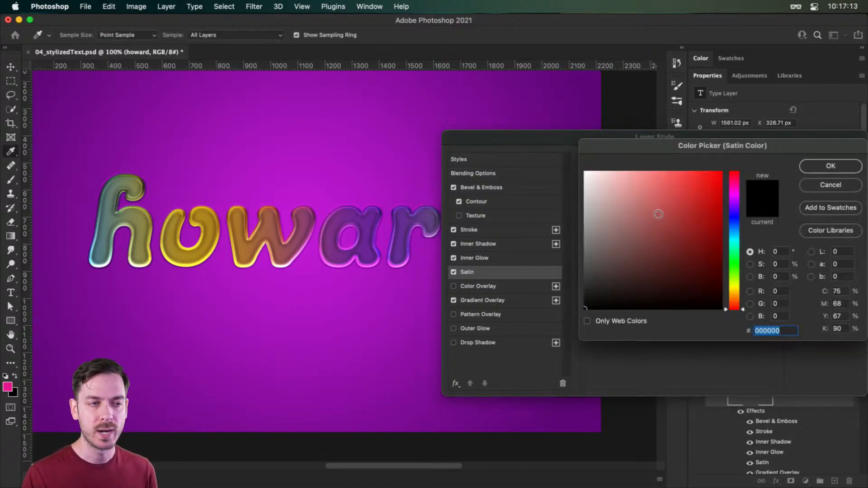
pyautogui.moveTo(648, 222); pyautogui.dragTo(580, 109)
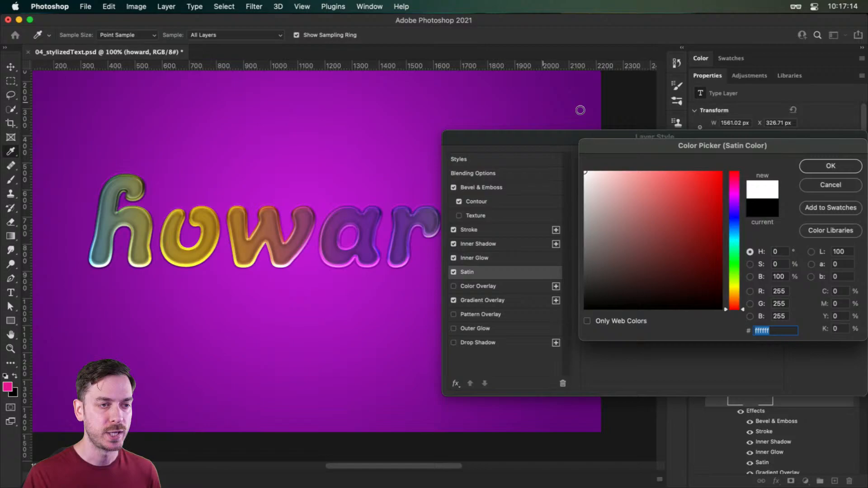
pyautogui.click(842, 166)
pyautogui.click(657, 180)
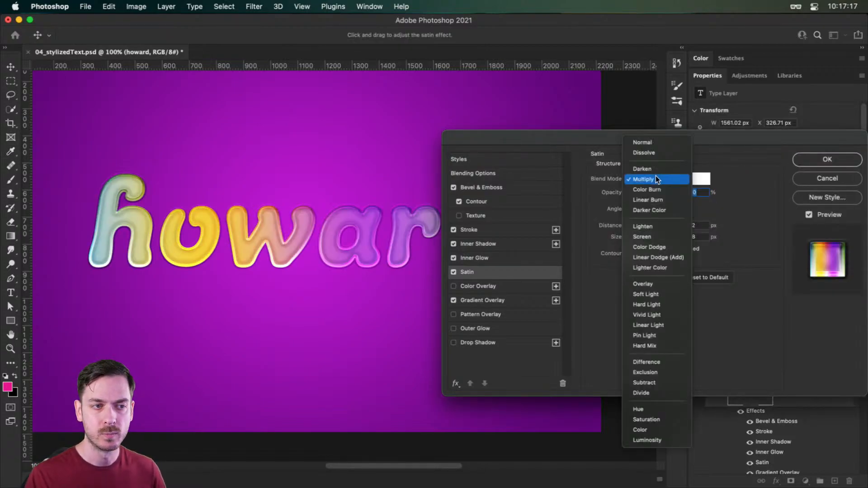
pyautogui.click(663, 283)
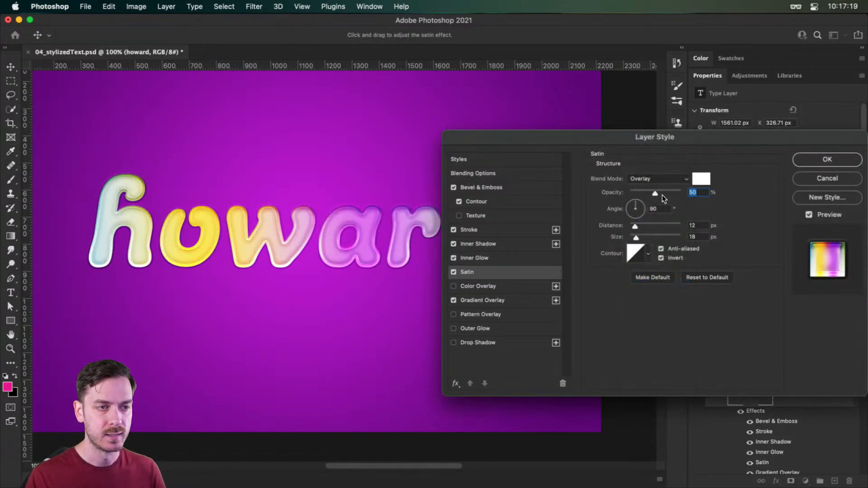
# - Set the satin's size to 0 px, its distance to 61 px and its opacity to 60%
pyautogui.moveTo(655, 193); pyautogui.dragTo(707, 197)
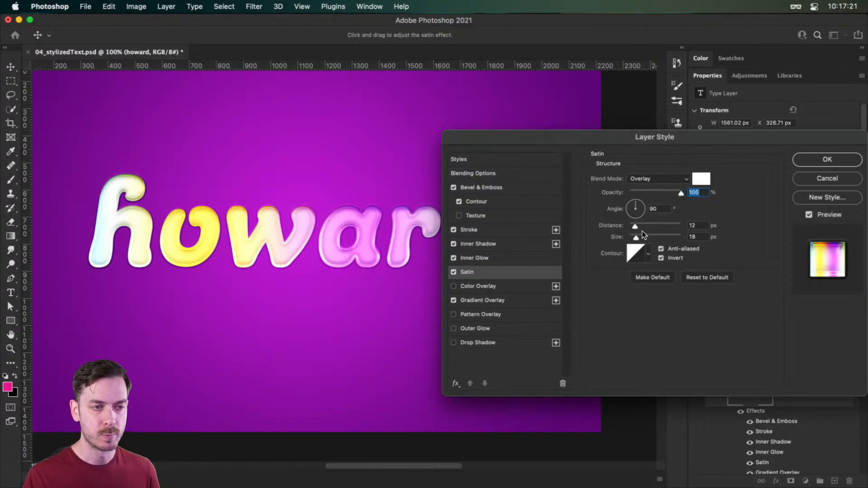
pyautogui.moveTo(638, 242); pyautogui.dragTo(657, 227)
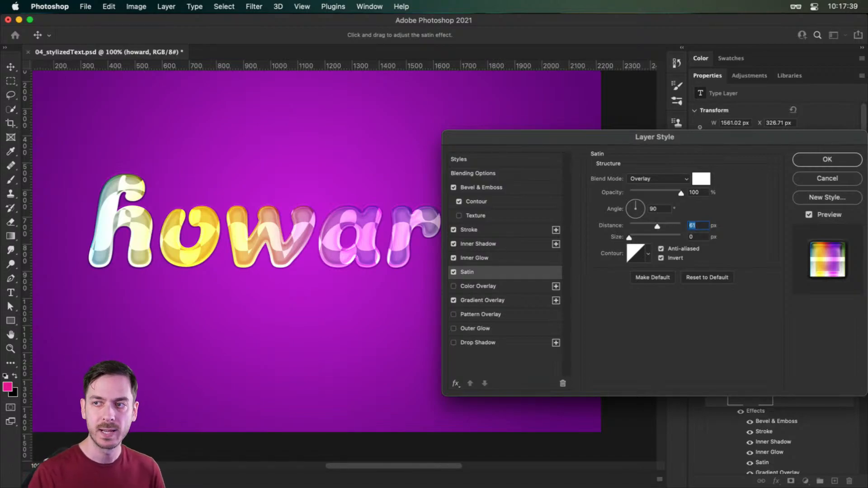
pyautogui.click(663, 192)
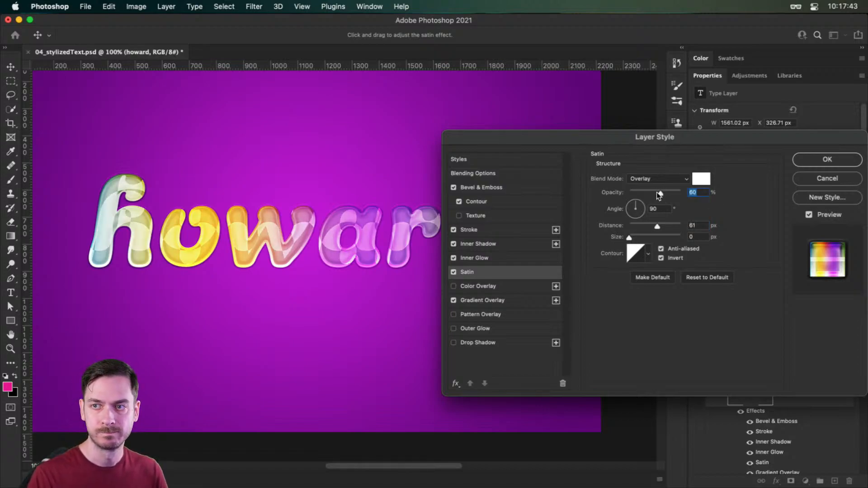
# - Set the satin's angle to 113°, distance to 190 px and size to 27 px, comparing the text with and without Satin and Inner Glow
pyautogui.click(636, 204)
pyautogui.moveTo(634, 202); pyautogui.dragTo(632, 201)
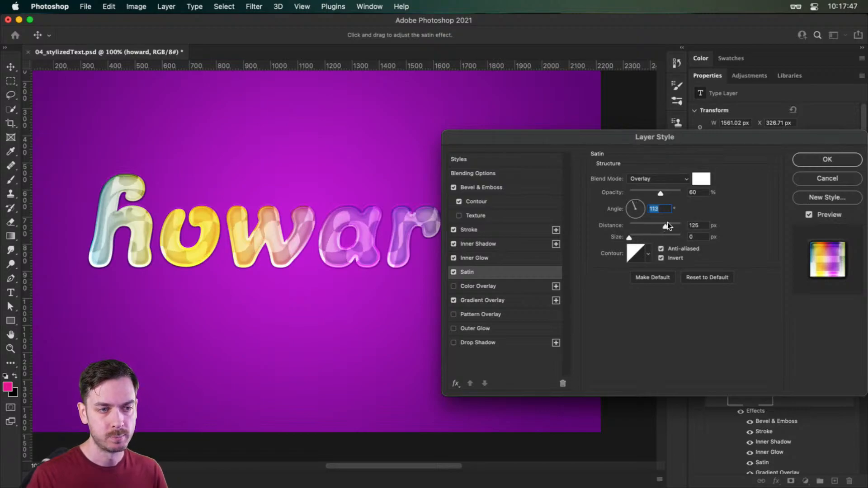
pyautogui.moveTo(667, 225); pyautogui.dragTo(674, 226)
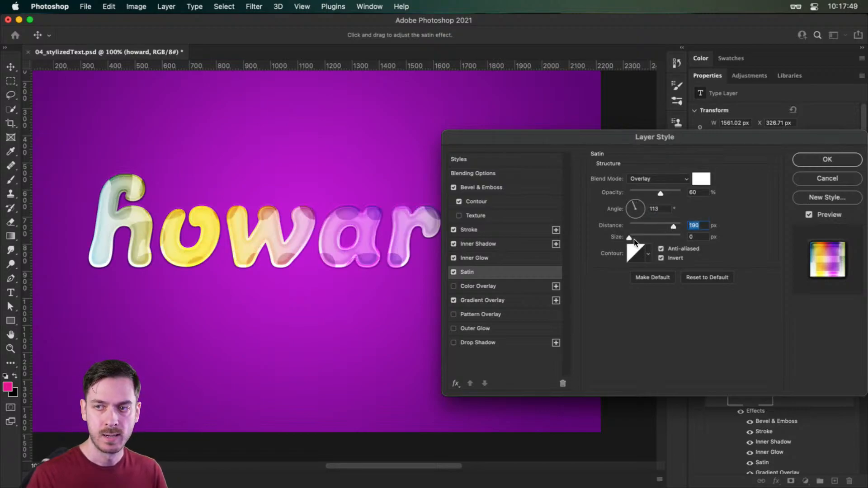
pyautogui.moveTo(630, 238); pyautogui.dragTo(638, 236)
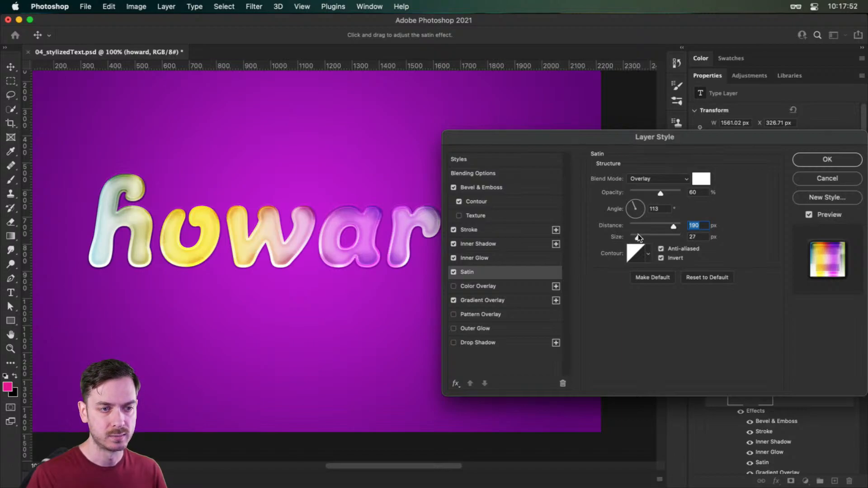
pyautogui.click(453, 272)
pyautogui.click(452, 272)
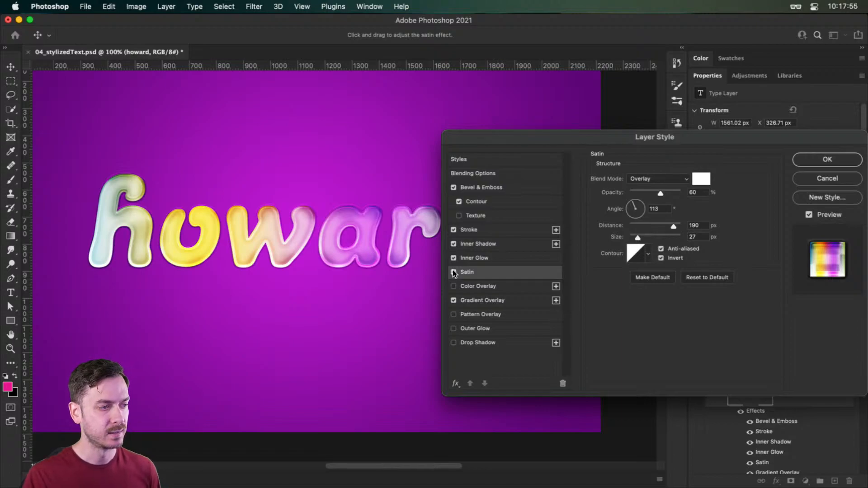
pyautogui.click(453, 272)
pyautogui.click(453, 271)
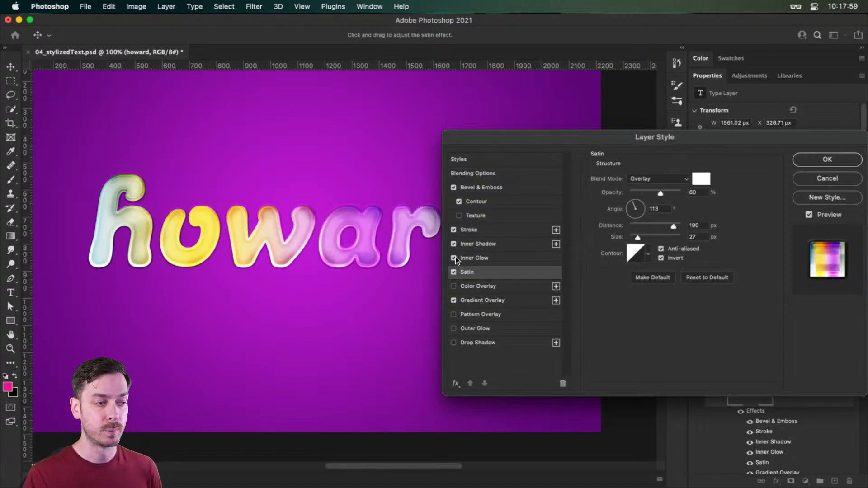
pyautogui.click(454, 257)
pyautogui.click(454, 258)
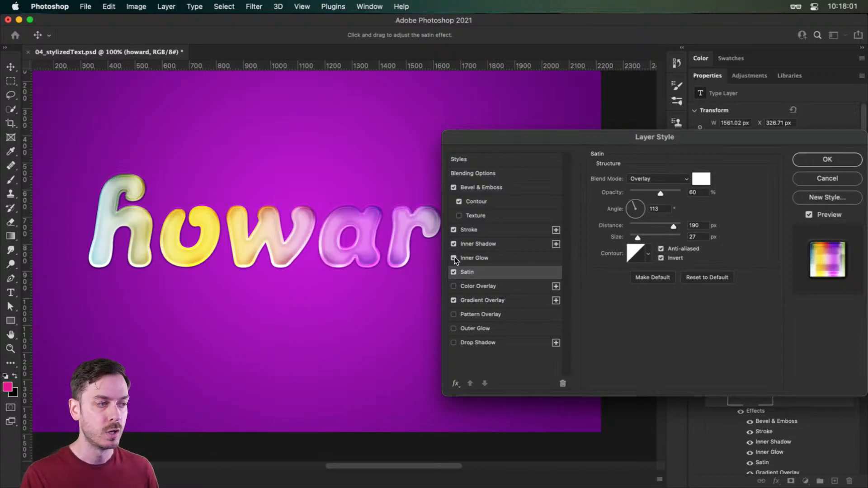
# - Give the satin the curved-arc contour that starts the second preset row, without Invert, at a size of 29 px and 57% opacity
pyautogui.click(501, 272)
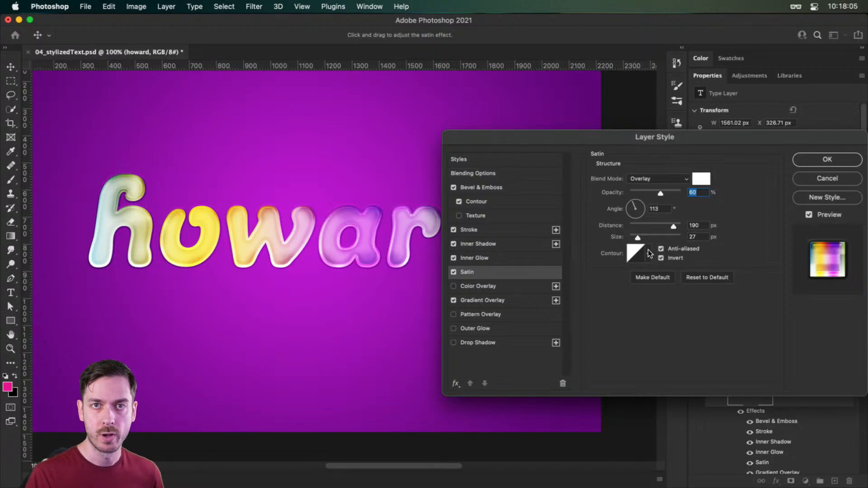
pyautogui.click(649, 253)
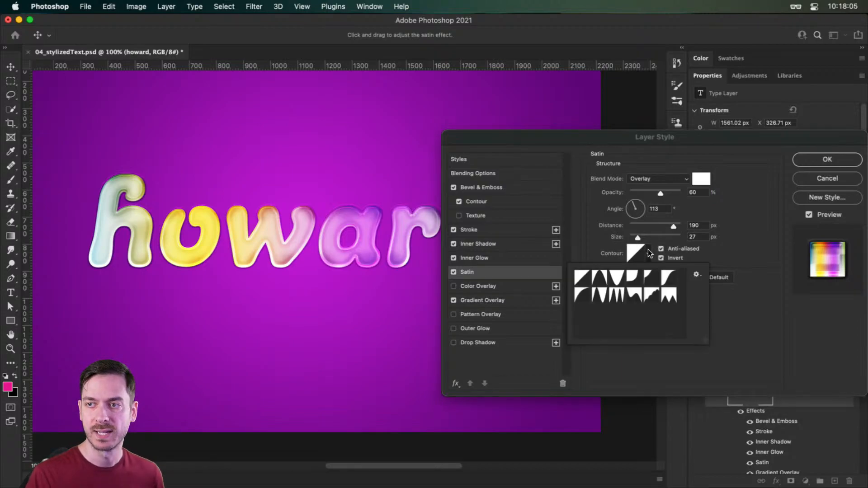
pyautogui.click(586, 292)
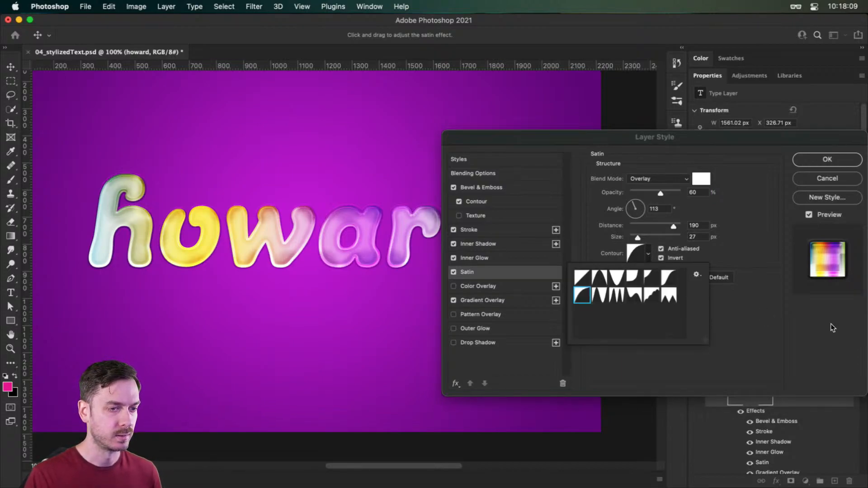
pyautogui.click(794, 329)
pyautogui.click(674, 257)
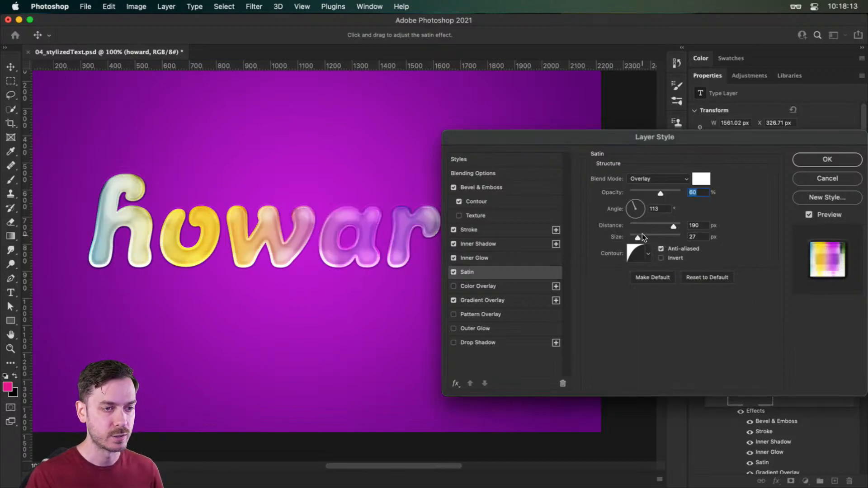
pyautogui.moveTo(638, 238); pyautogui.dragTo(639, 238)
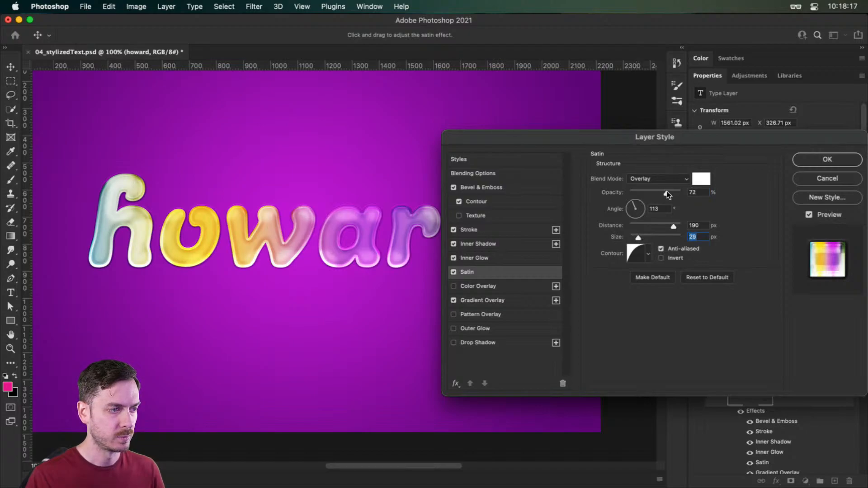
pyautogui.moveTo(661, 194); pyautogui.dragTo(659, 194)
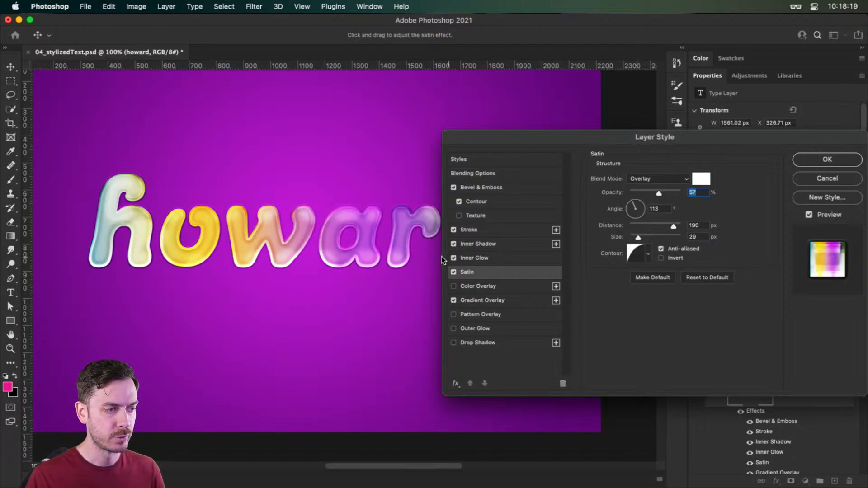
# - Compare the text with and without its Inner Glow and Satin effects
pyautogui.click(453, 257)
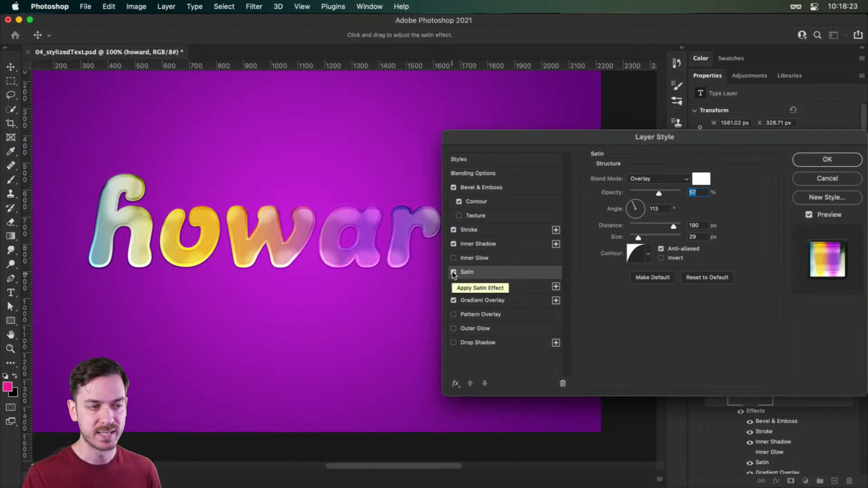
pyautogui.click(453, 272)
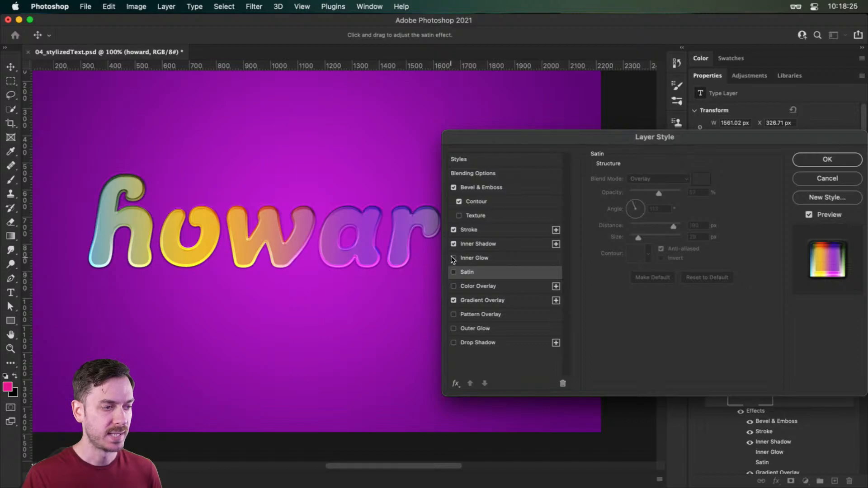
pyautogui.click(452, 257)
pyautogui.click(453, 271)
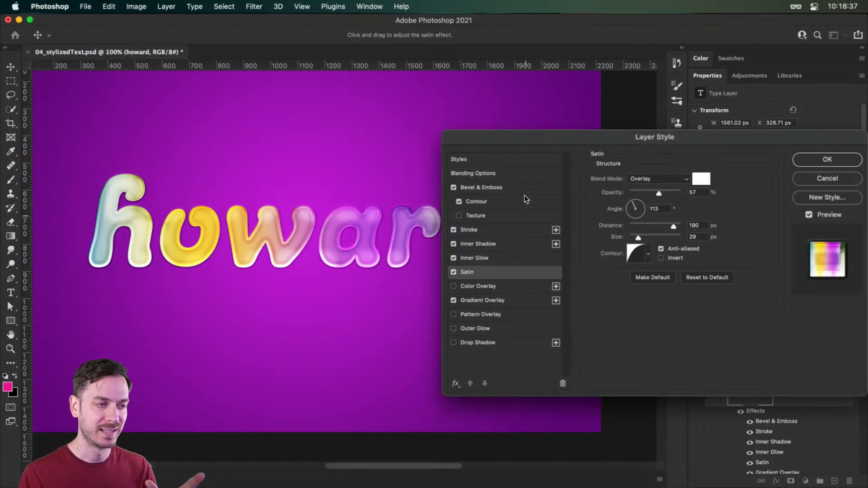
# - Add a Drop Shadow to the text, reset it to its default settings and set its blend mode to Normal
pyautogui.click(501, 343)
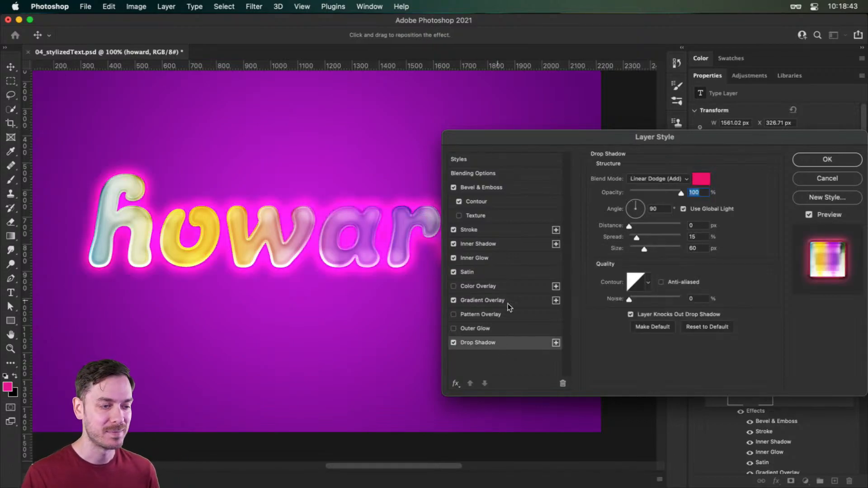
pyautogui.click(706, 326)
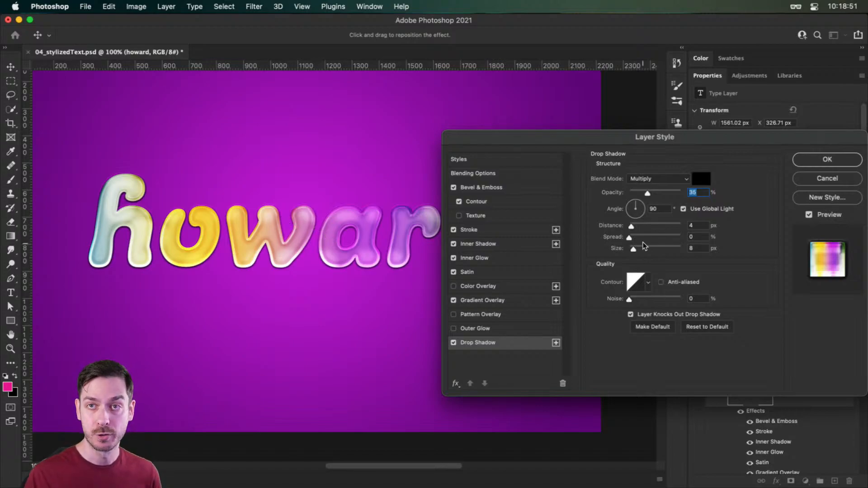
pyautogui.click(659, 178)
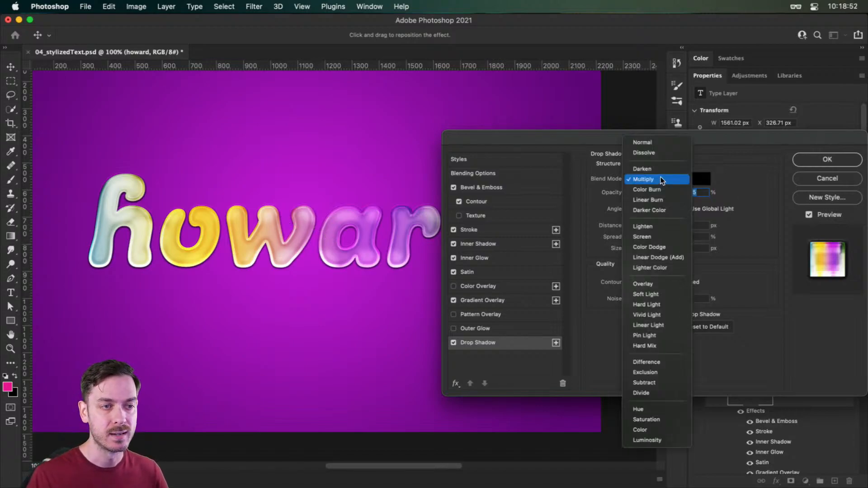
pyautogui.click(654, 141)
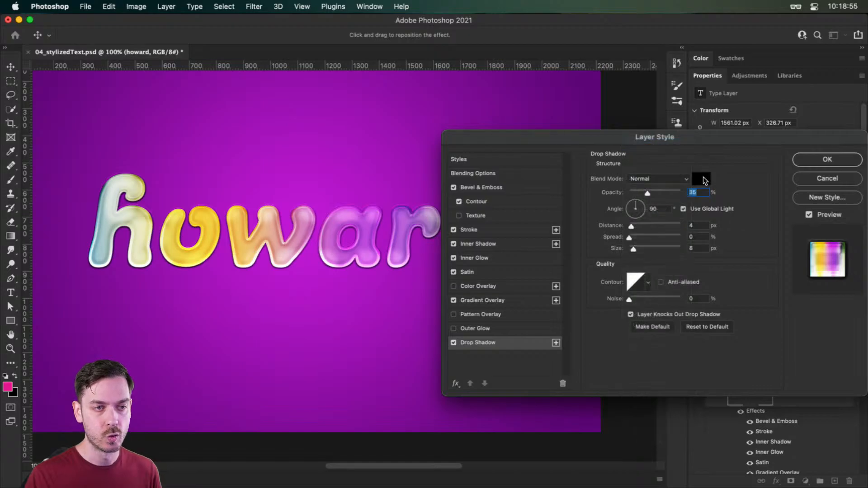
# - Set the drop shadow's color to the bright pink e11ba2
pyautogui.click(701, 179)
pyautogui.click(693, 189)
pyautogui.click(734, 189)
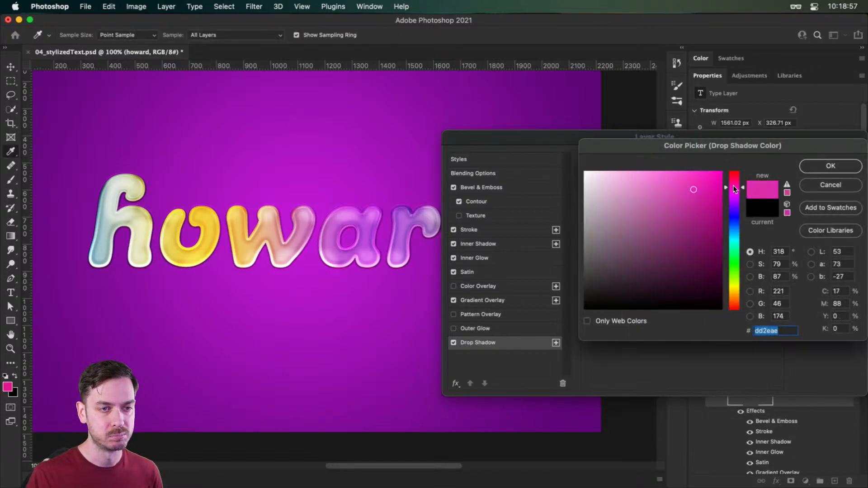
pyautogui.click(704, 188)
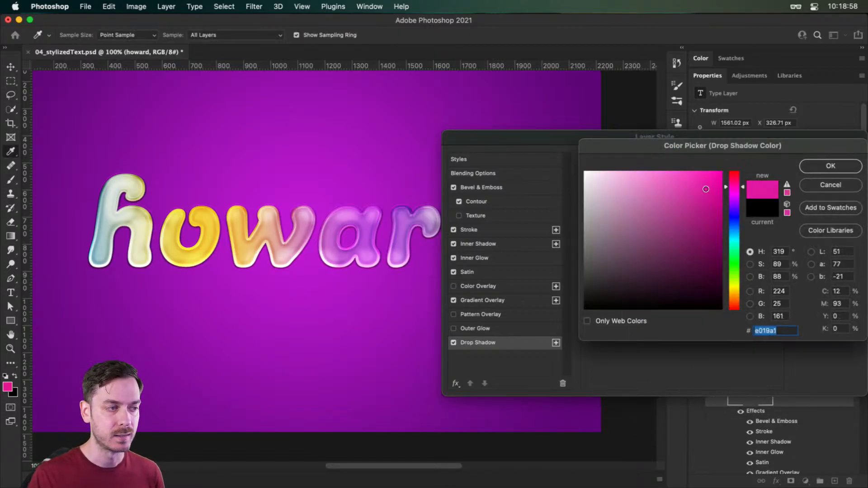
pyautogui.click(820, 167)
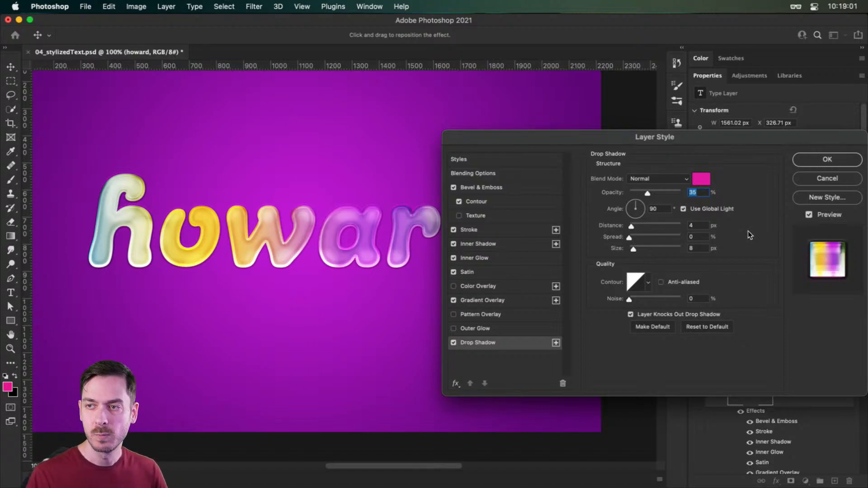
# - Set the drop shadow to 59% opacity, 0 px size, 18 px distance and a 113° angle without Global Light
pyautogui.moveTo(648, 193)
pyautogui.mouseDown()
pyautogui.moveTo(668, 192)
pyautogui.moveTo(659, 191)
pyautogui.mouseUp()
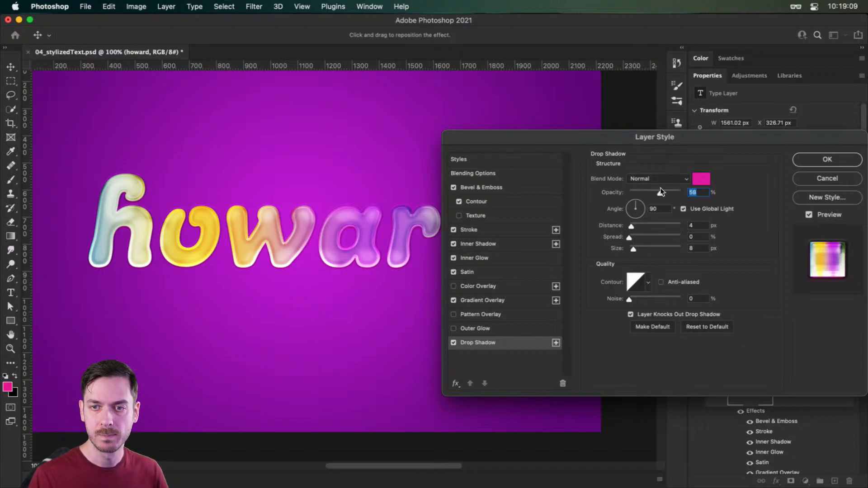
pyautogui.moveTo(660, 192); pyautogui.dragTo(626, 249)
pyautogui.click(683, 209)
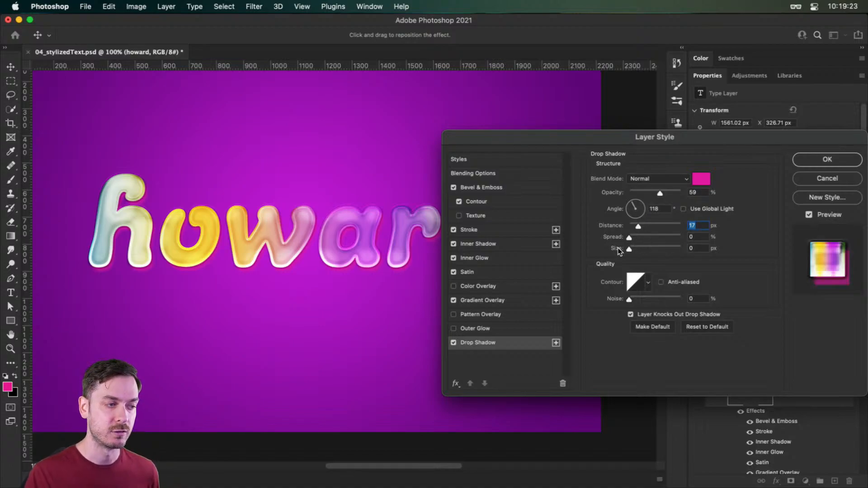
pyautogui.click(639, 223)
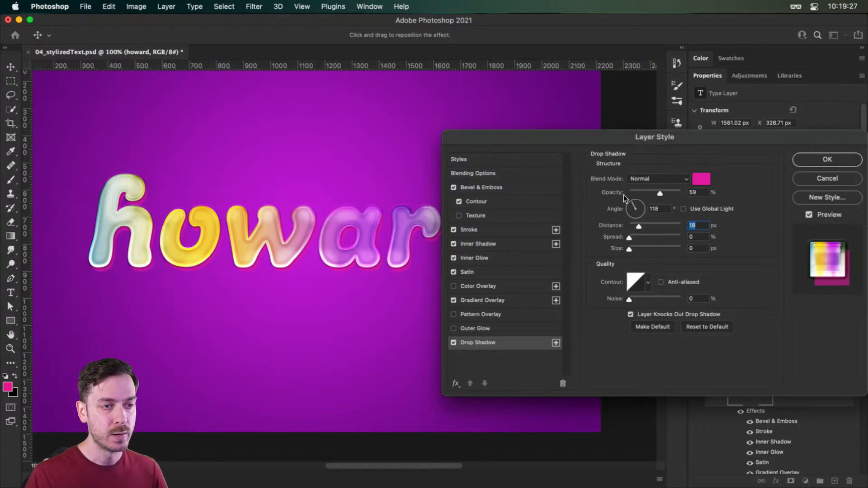
pyautogui.moveTo(635, 205); pyautogui.dragTo(633, 203)
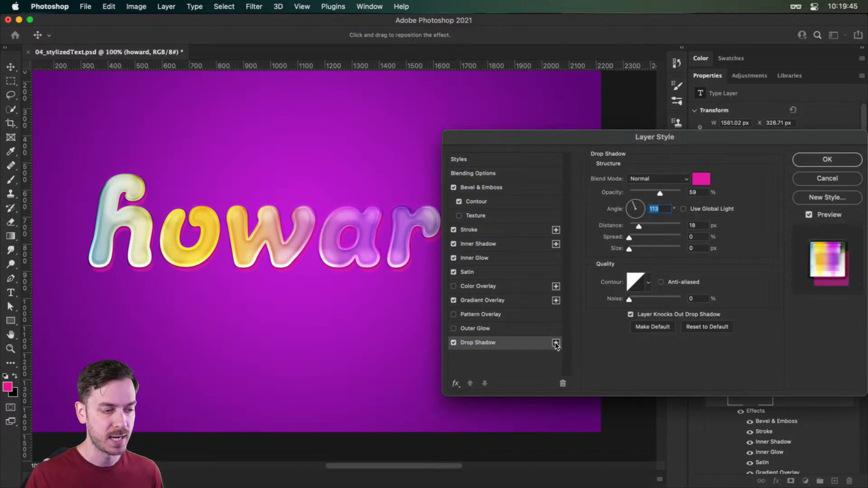
# - Add a second drop shadow below the first with 100% opacity, 4 px distance, 100% spread and 29 px size
pyautogui.click(556, 342)
pyautogui.click(494, 356)
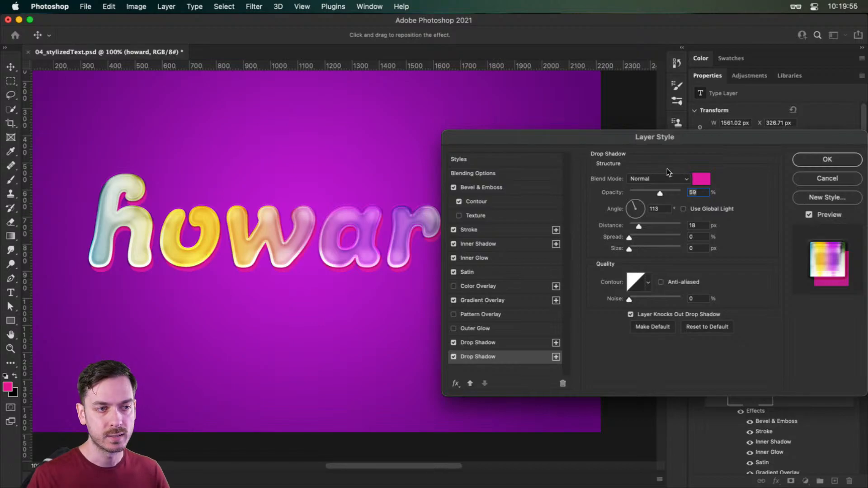
pyautogui.moveTo(661, 193); pyautogui.dragTo(702, 195)
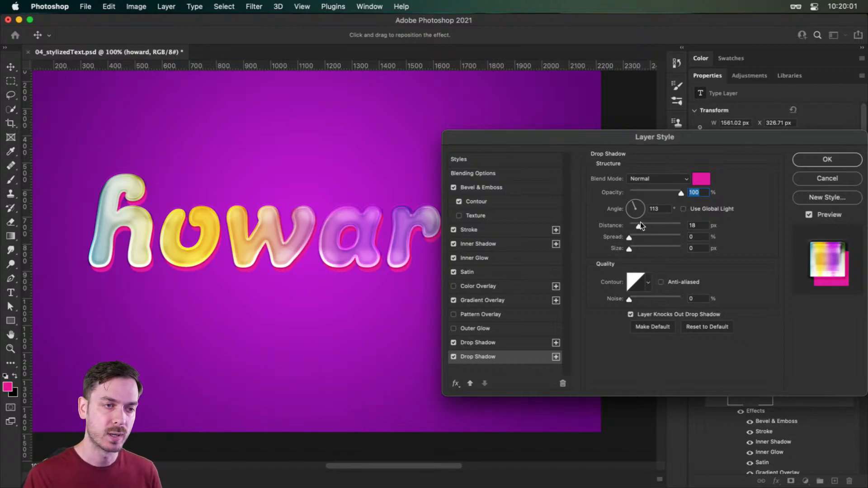
pyautogui.moveTo(640, 222); pyautogui.dragTo(716, 246)
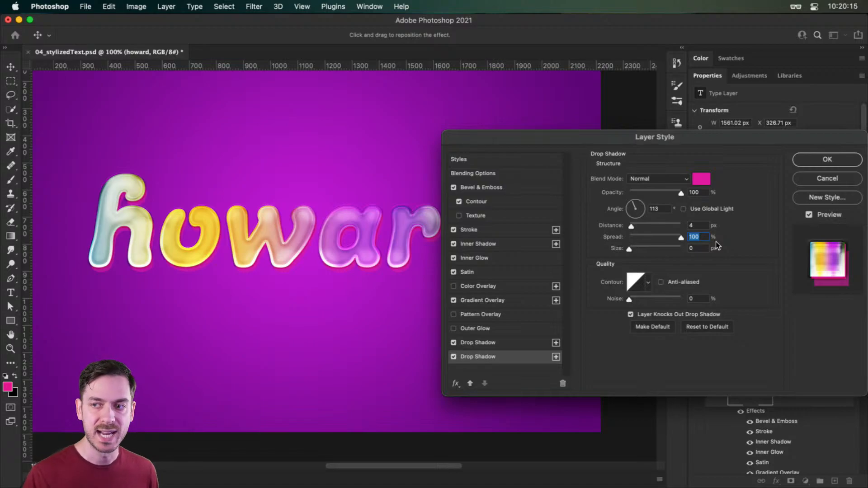
pyautogui.moveTo(628, 248); pyautogui.dragTo(639, 250)
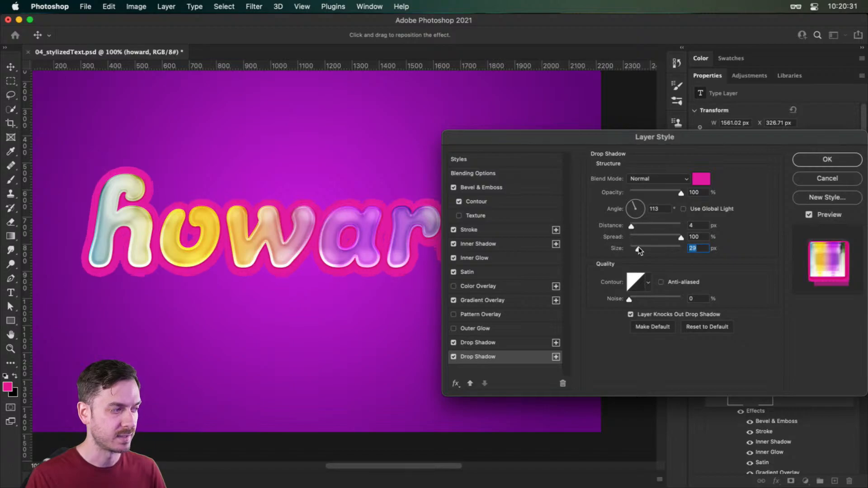
# - Turn on Anti-aliased for the second drop shadow and try contour presets, ending on the straight diagonal one
pyautogui.click(680, 282)
pyautogui.click(646, 283)
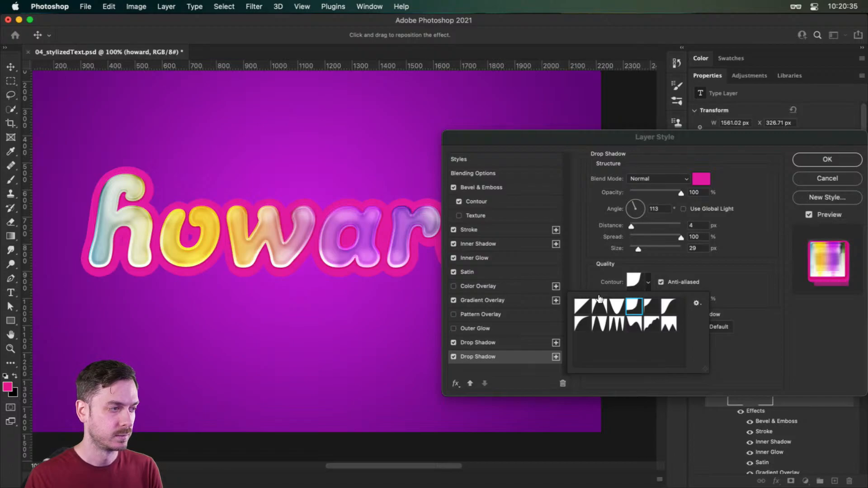
pyautogui.press('Right')
pyautogui.press('Right')
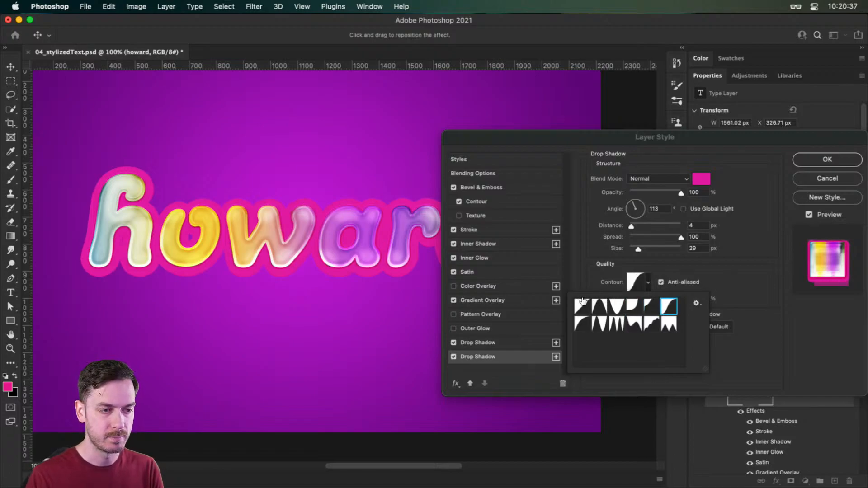
pyautogui.click(759, 304)
# - Increase the second drop shadow's size to 35 px
pyautogui.click(639, 250)
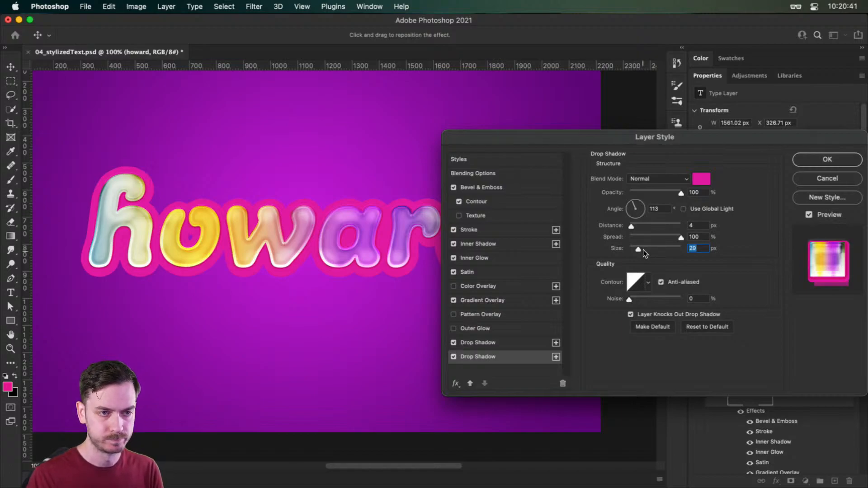
pyautogui.press('Up')
pyautogui.press('Up')
pyautogui.press('Up')
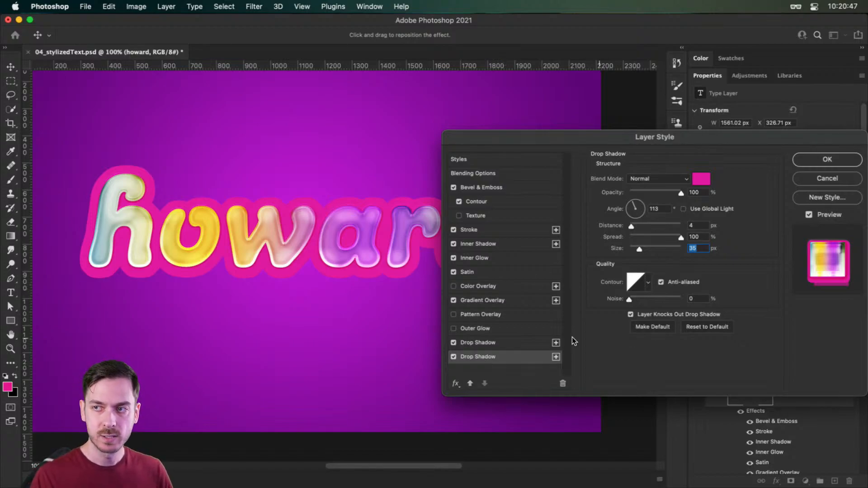
# - Add a third drop shadow beneath the second in light pink with 70% opacity
pyautogui.click(555, 357)
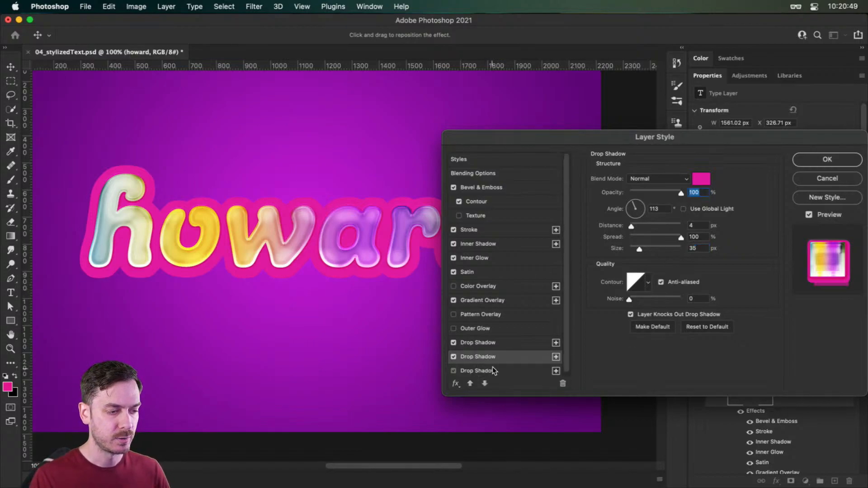
pyautogui.click(493, 369)
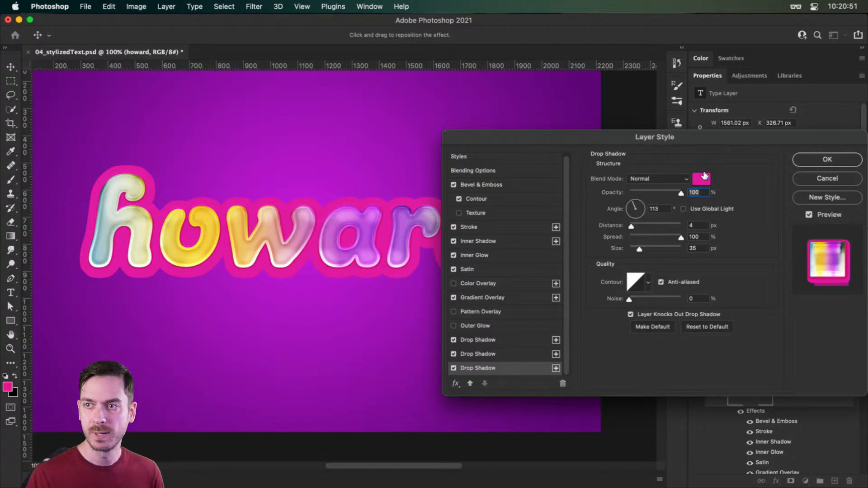
pyautogui.click(704, 176)
pyautogui.moveTo(675, 189)
pyautogui.mouseDown()
pyautogui.moveTo(634, 182)
pyautogui.moveTo(665, 188)
pyautogui.mouseUp()
pyautogui.click(827, 165)
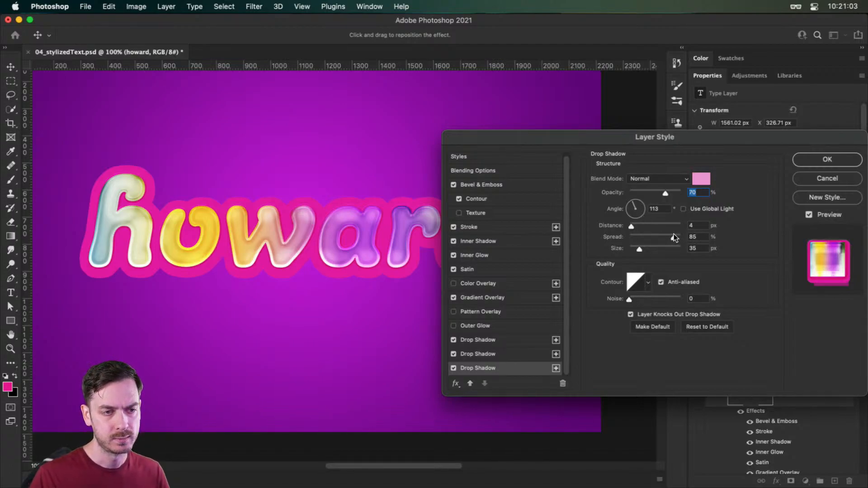
# - Set the third drop shadow's spread to 69% and size to 54 px, with the fourth contour preset in the second row
pyautogui.moveTo(672, 235); pyautogui.dragTo(669, 235)
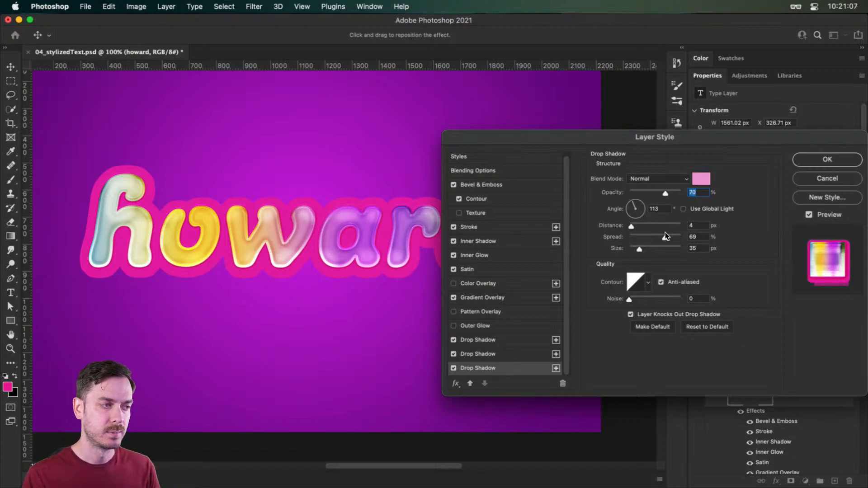
pyautogui.click(665, 235)
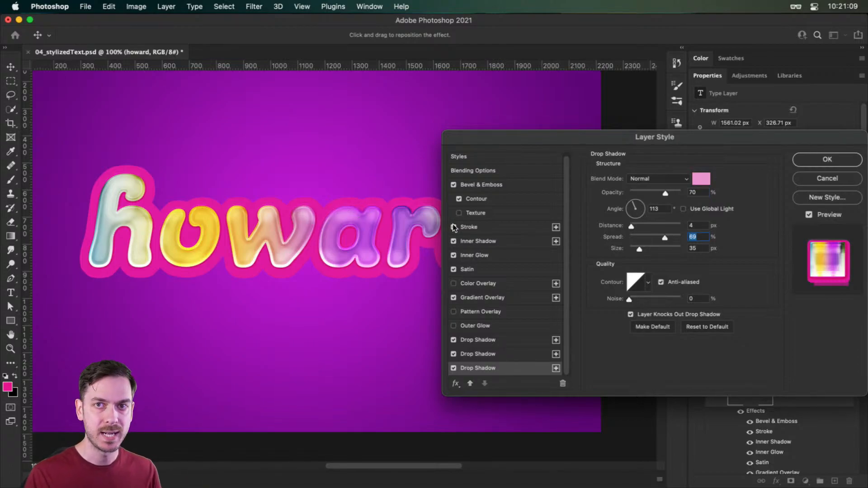
pyautogui.moveTo(639, 249); pyautogui.dragTo(644, 250)
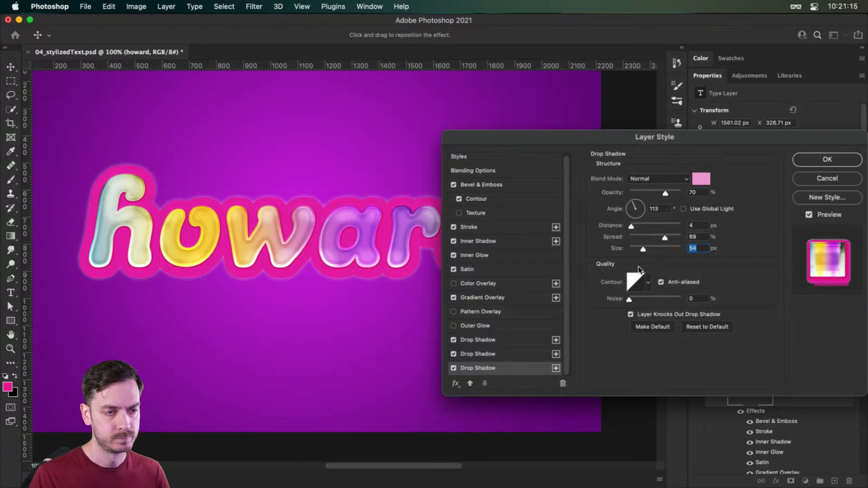
pyautogui.click(647, 278)
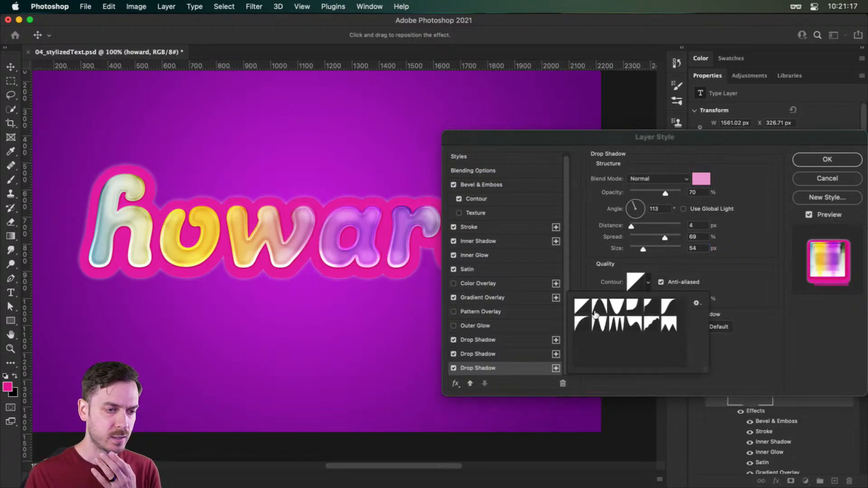
pyautogui.click(634, 324)
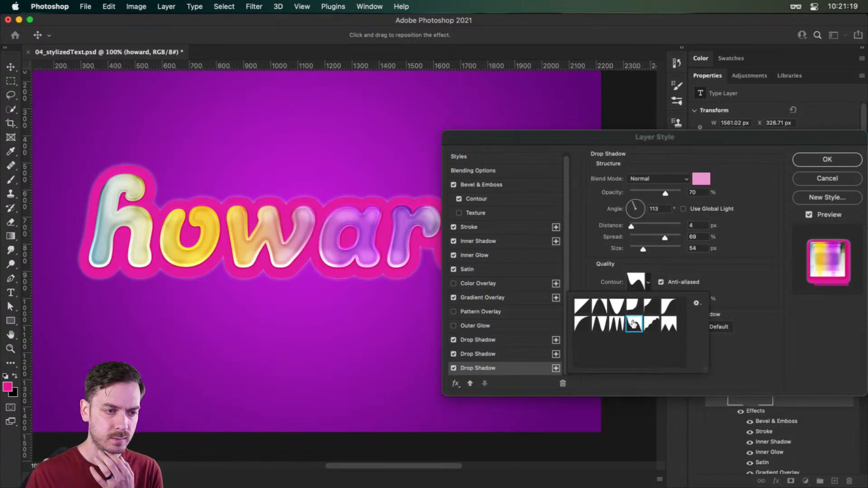
pyautogui.click(701, 315)
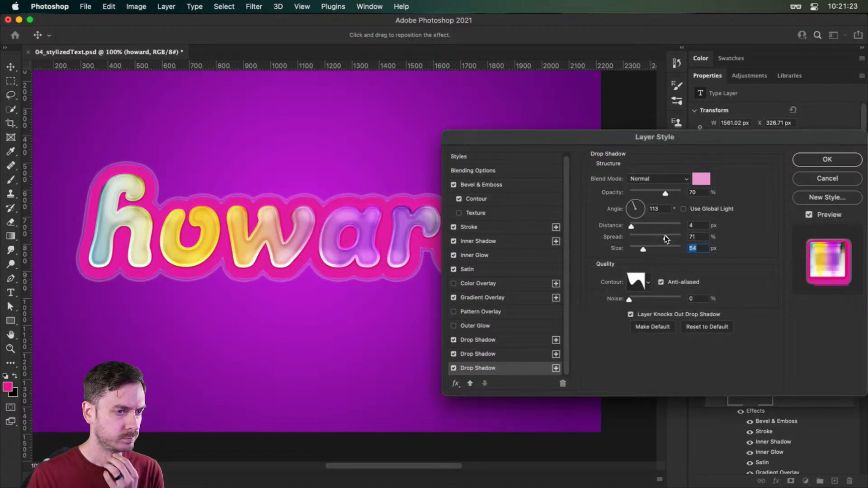
# - Refine the third drop shadow to a size of 45 px and a spread of 74%
pyautogui.click(662, 238)
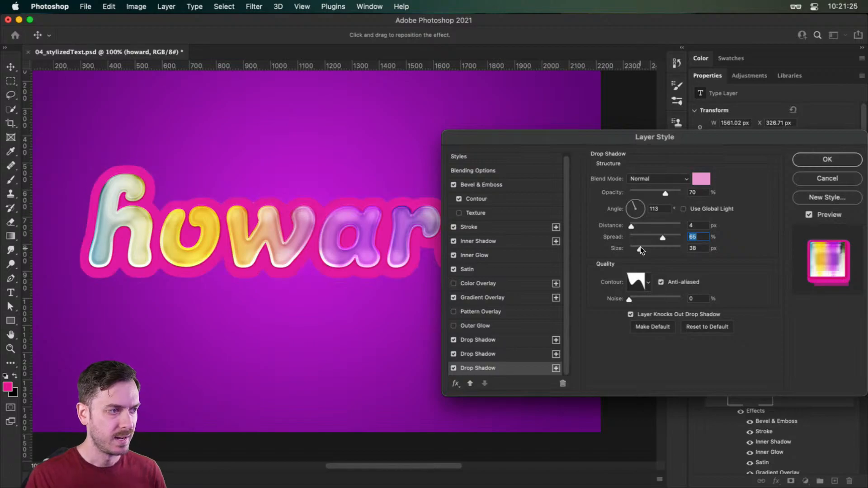
pyautogui.moveTo(641, 250); pyautogui.dragTo(644, 250)
pyautogui.doubleClick(695, 250)
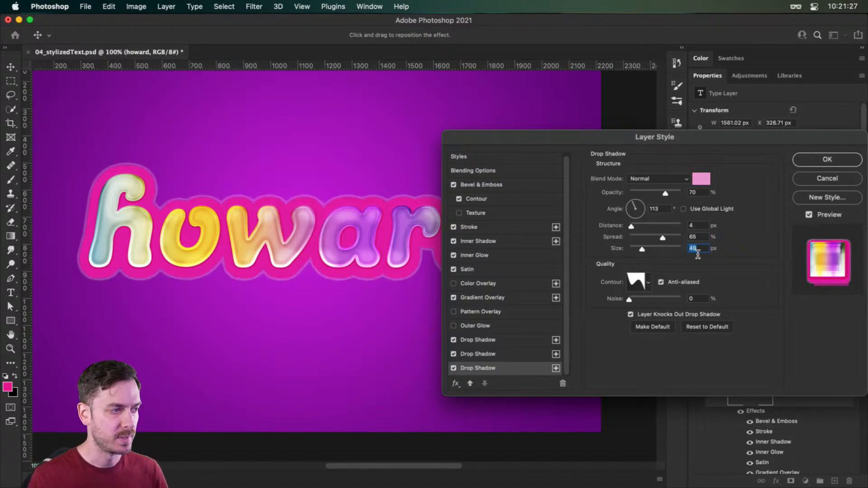
pyautogui.press('Down')
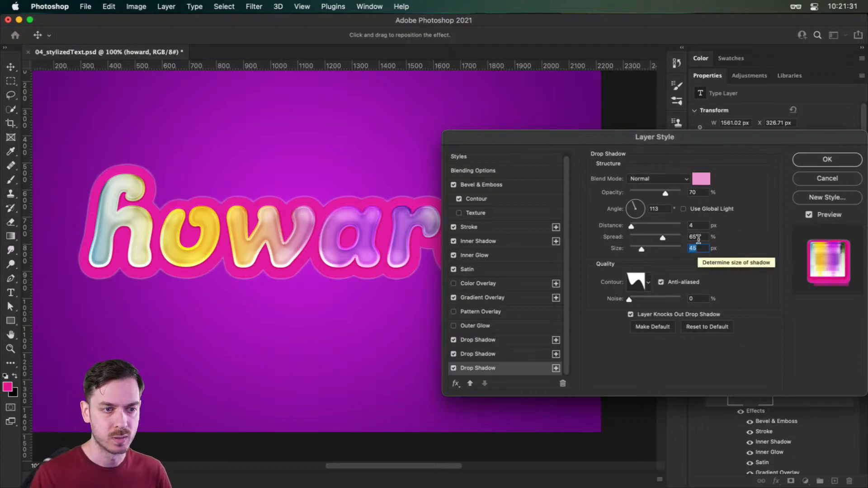
pyautogui.doubleClick(697, 239)
pyautogui.write('74')
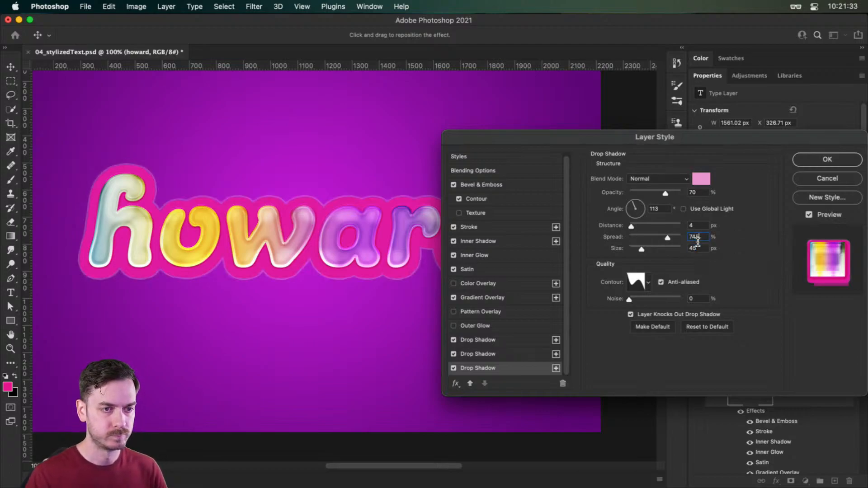
# - Set the third drop shadow's spread to 75% and its size to 42 px
pyautogui.press('BackSpace')
pyautogui.write('5')
pyautogui.press('Tab')
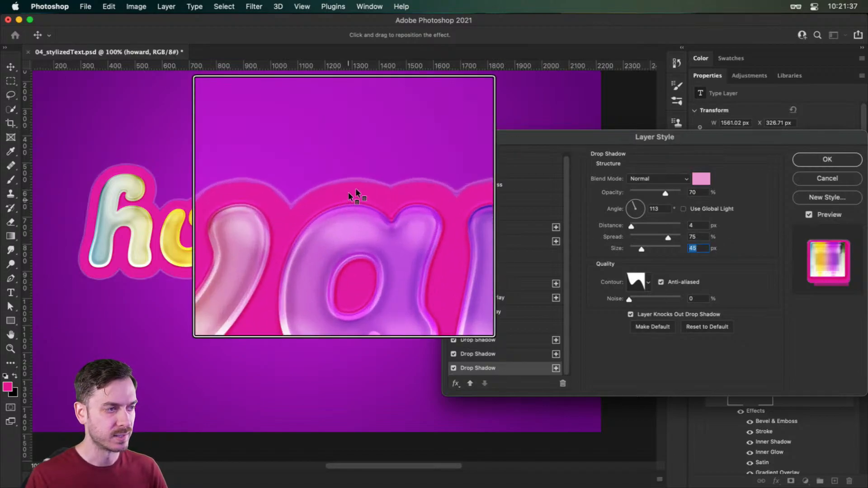
pyautogui.press('Down')
pyautogui.press('Down')
pyautogui.press('Down')
pyautogui.press('Down')
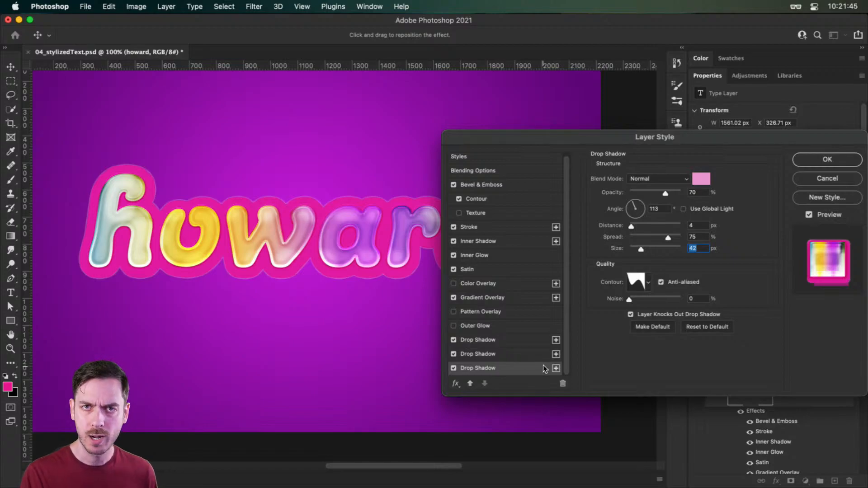
# - Add a fourth drop shadow beneath the third in saturated pink #e21e7f at 100% opacity
pyautogui.click(557, 372)
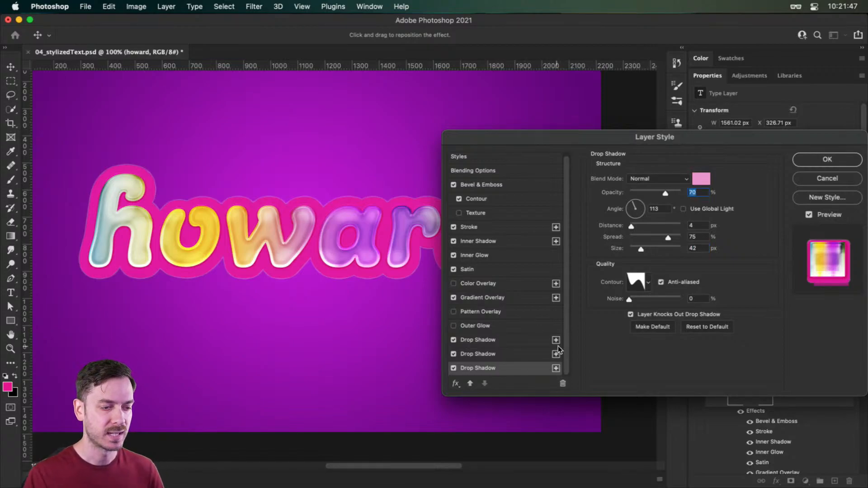
pyautogui.click(556, 368)
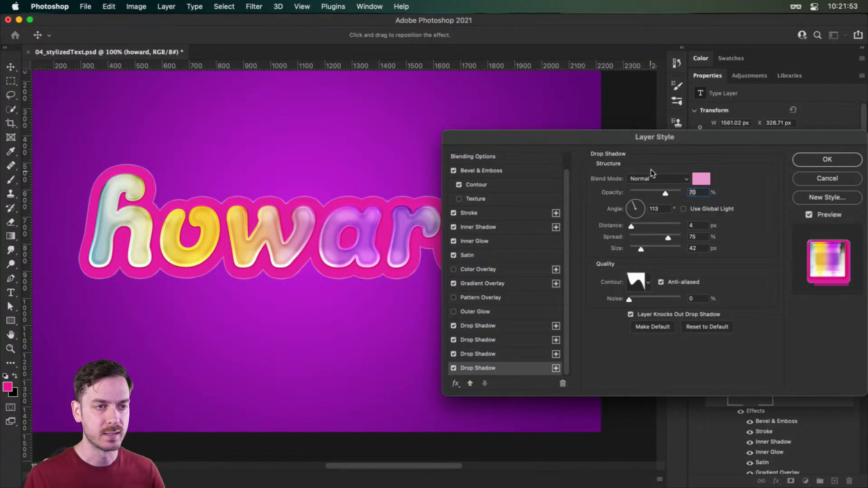
pyautogui.moveTo(668, 193)
pyautogui.mouseDown()
pyautogui.moveTo(713, 195)
pyautogui.moveTo(699, 188)
pyautogui.moveTo(736, 182)
pyautogui.mouseUp()
pyautogui.click(701, 179)
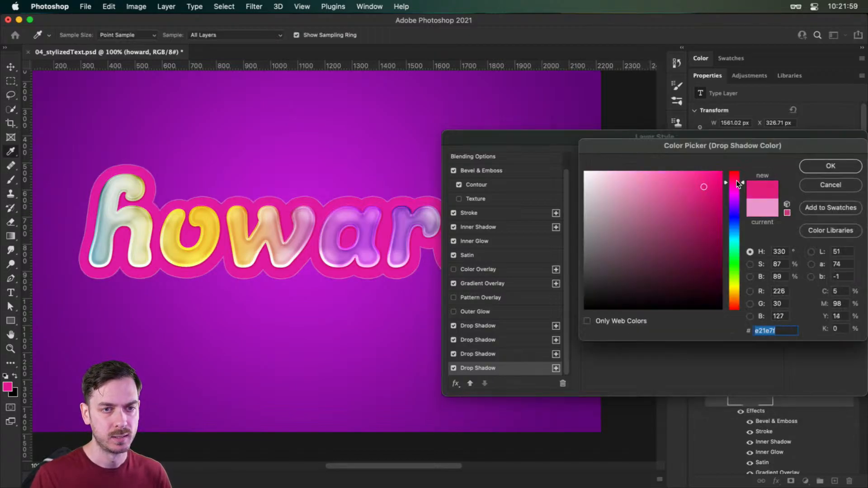
pyautogui.click(831, 166)
# - Give the fourth drop shadow a 20 px distance, 100% spread, 29 px size and the linear first contour preset
pyautogui.moveTo(633, 226); pyautogui.dragTo(719, 238)
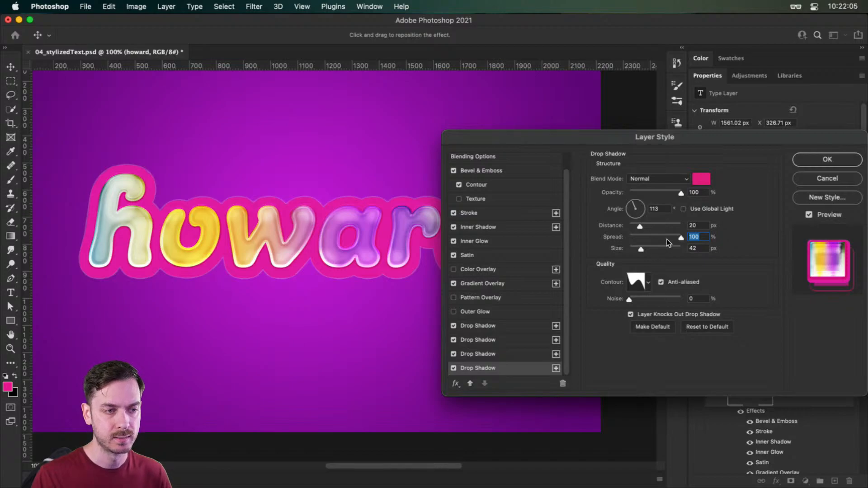
pyautogui.moveTo(641, 249); pyautogui.dragTo(638, 248)
pyautogui.click(649, 282)
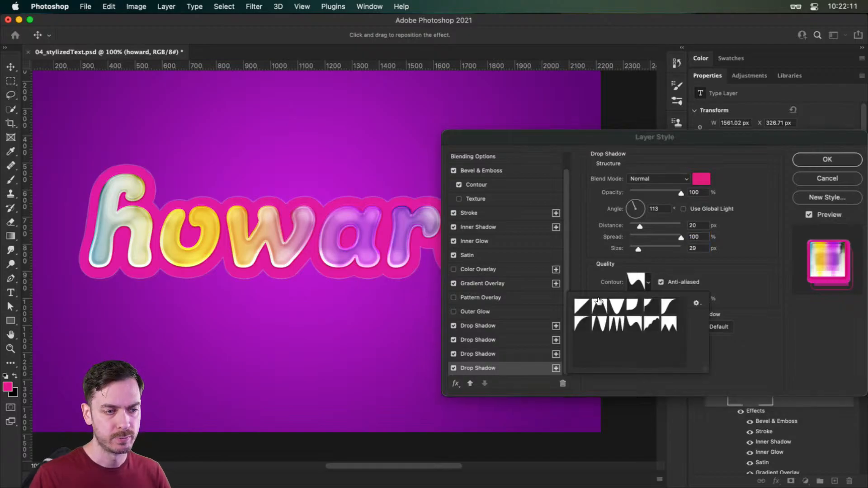
pyautogui.click(581, 304)
pyautogui.click(779, 318)
pyautogui.press('alt+super+8')
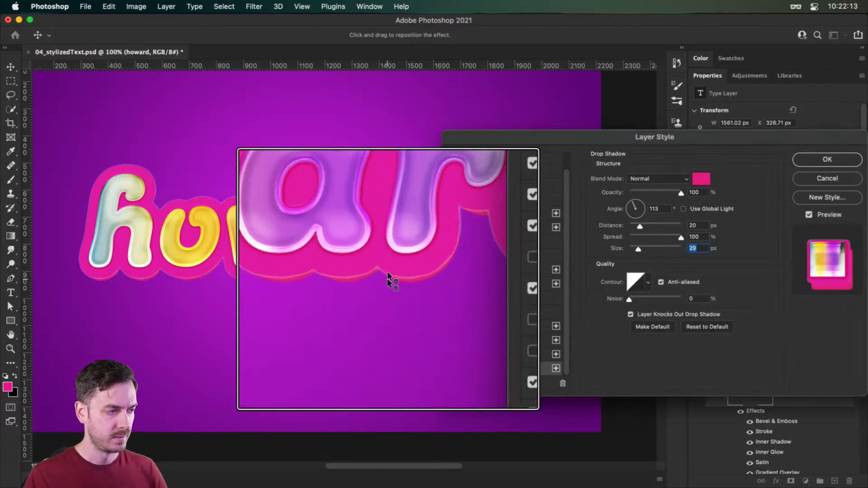
pyautogui.press('alt+super+8')
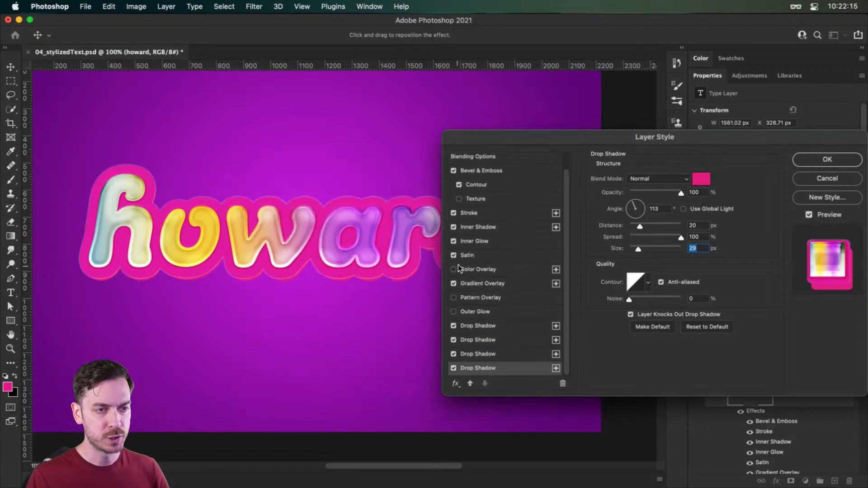
# - Set the fourth drop shadow's distance to 26 px and darken its color to #ce126f
pyautogui.moveTo(639, 225); pyautogui.dragTo(644, 224)
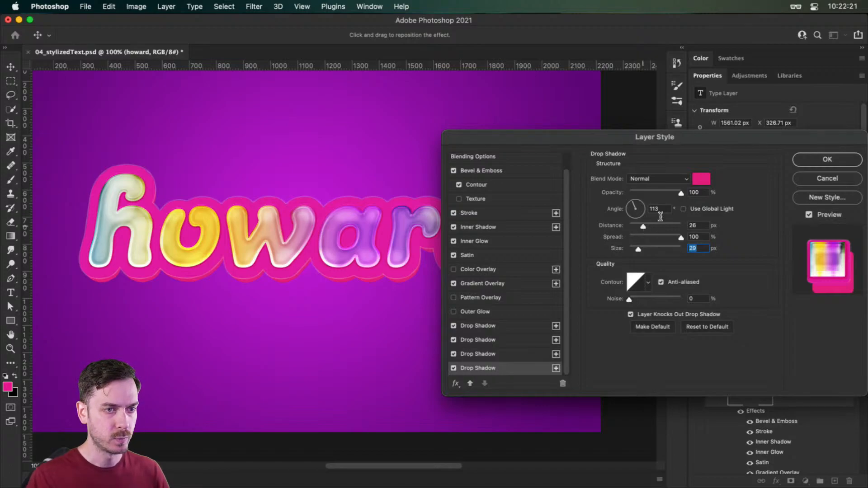
pyautogui.click(701, 179)
pyautogui.moveTo(709, 199); pyautogui.dragTo(710, 198)
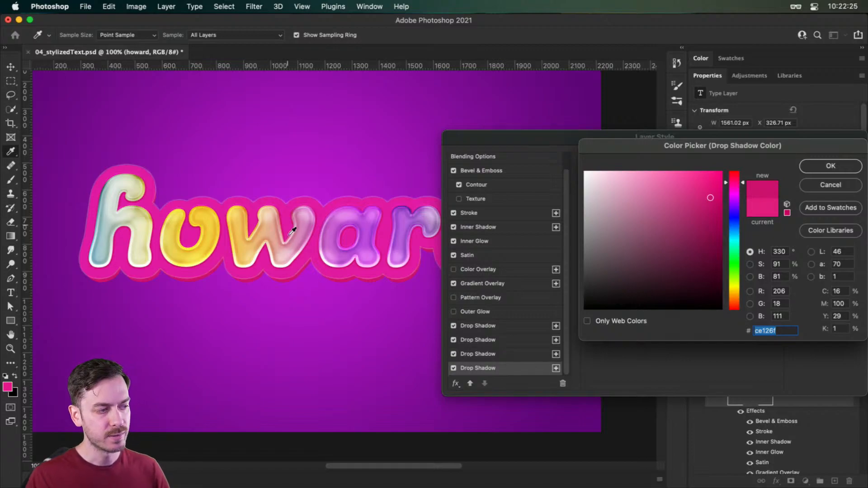
pyautogui.click(831, 168)
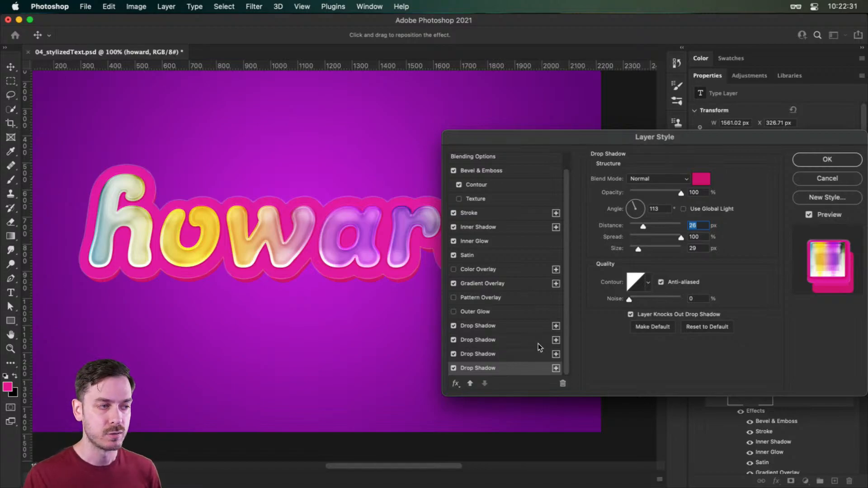
# - Add a fifth drop shadow at the bottom of the stack with Multiply blending and a dark maroon color
pyautogui.click(556, 369)
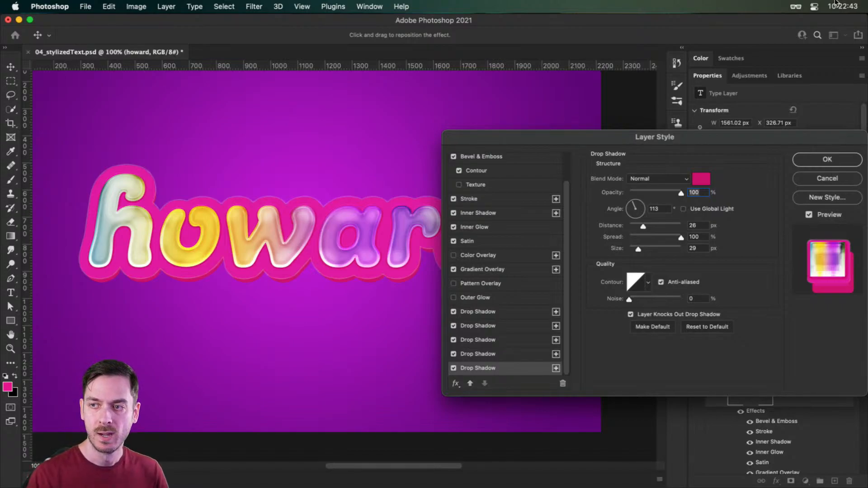
pyautogui.click(657, 179)
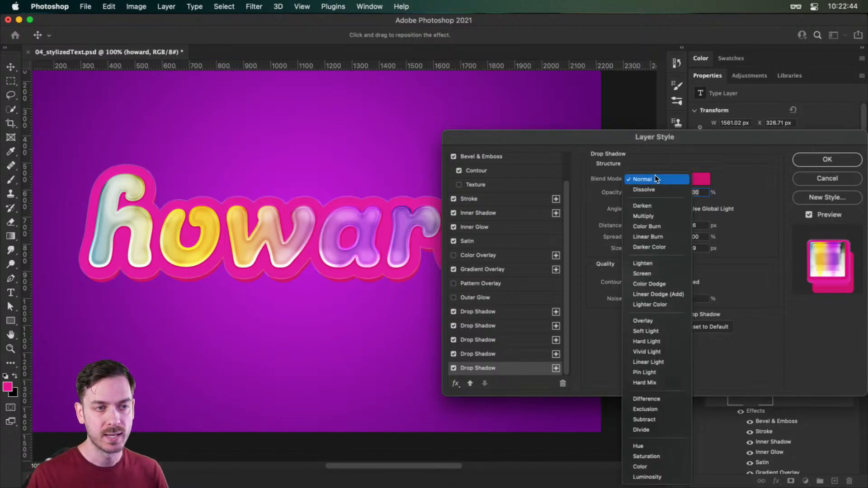
pyautogui.click(666, 211)
pyautogui.click(701, 179)
pyautogui.moveTo(692, 210); pyautogui.dragTo(700, 258)
pyautogui.click(842, 168)
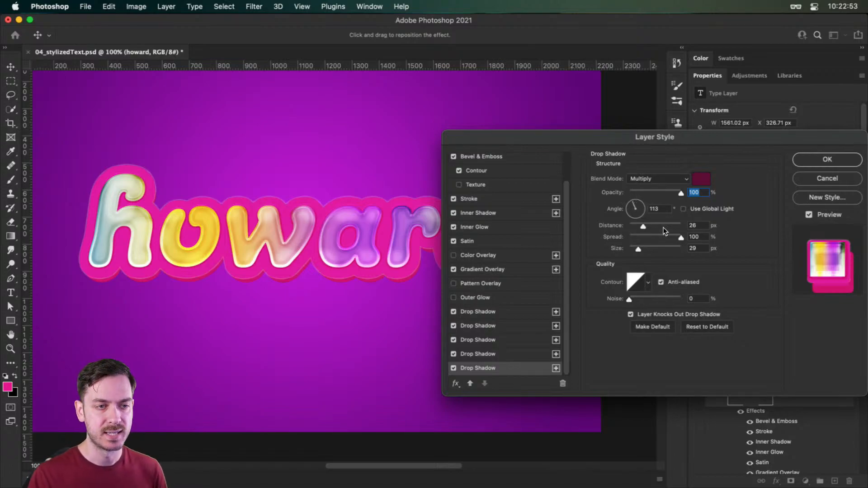
# - Soften the fifth drop shadow with a 51 px distance, 30% spread, 81 px size and 59% opacity
pyautogui.moveTo(647, 224); pyautogui.dragTo(656, 223)
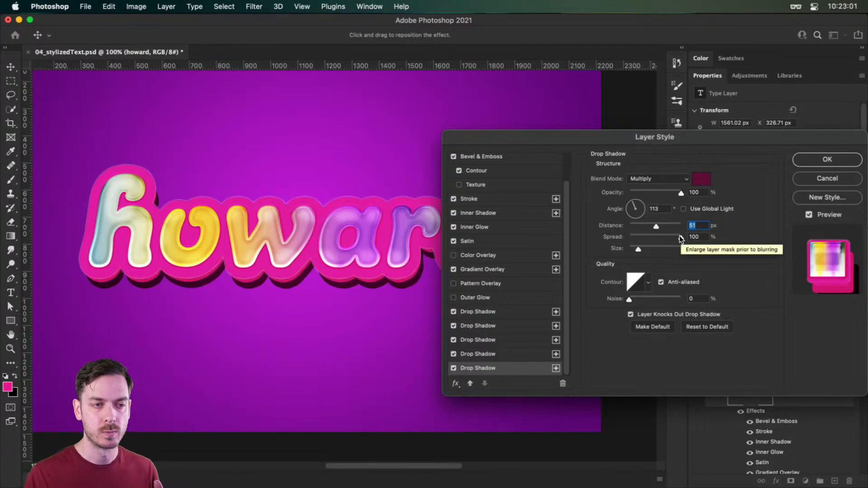
pyautogui.moveTo(681, 238); pyautogui.dragTo(648, 247)
pyautogui.moveTo(664, 192); pyautogui.dragTo(660, 194)
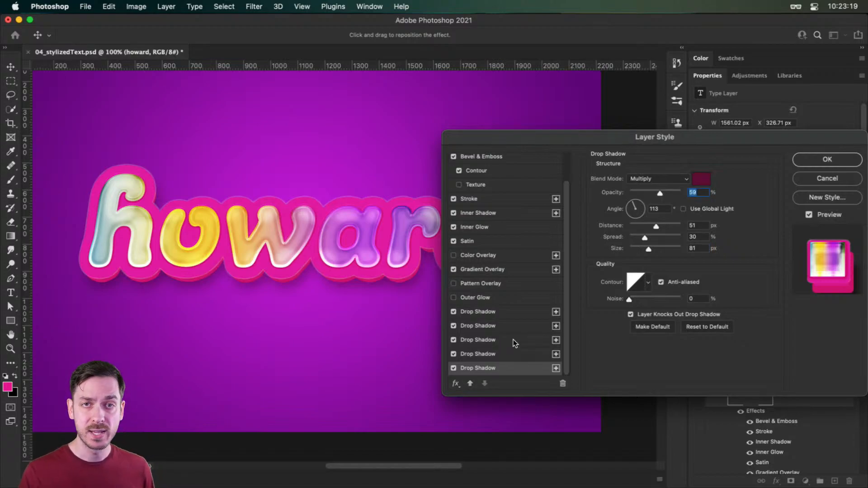
# - Set the topmost drop shadow's distance to 23 px and raise its opacity slightly
pyautogui.click(519, 311)
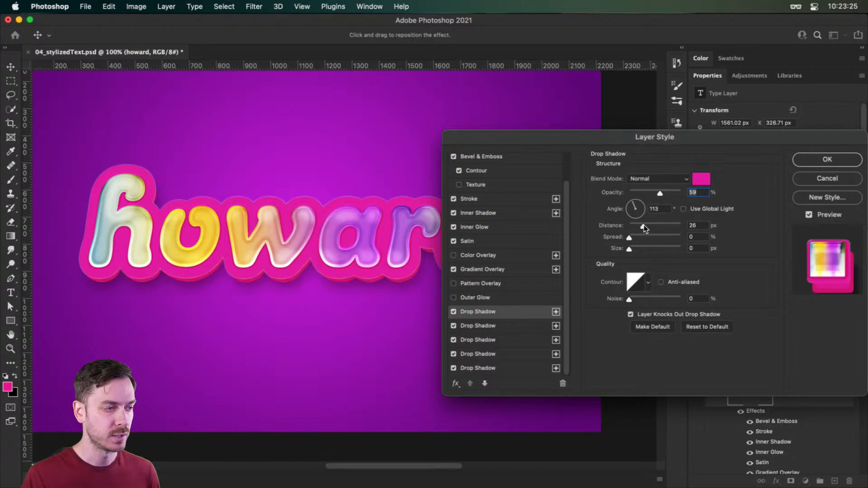
pyautogui.moveTo(641, 225); pyautogui.dragTo(641, 226)
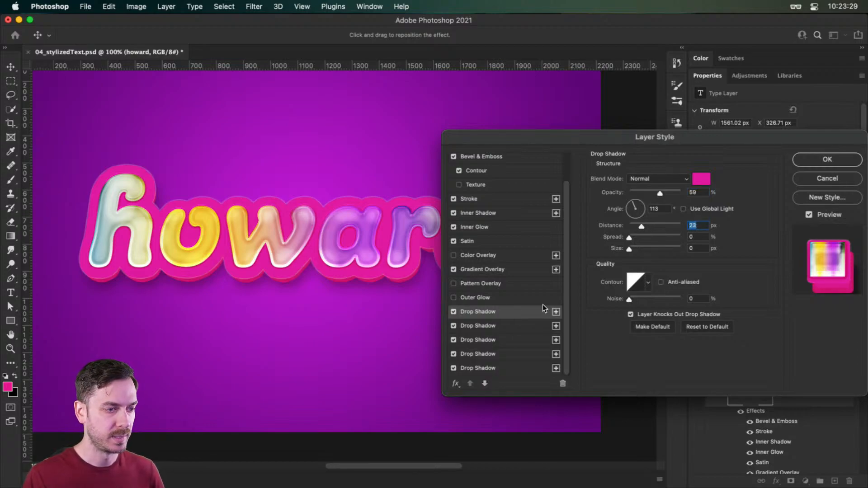
pyautogui.click(492, 328)
pyautogui.click(490, 314)
pyautogui.moveTo(660, 192)
pyautogui.mouseDown()
pyautogui.moveTo(672, 195)
pyautogui.moveTo(665, 195)
pyautogui.mouseUp()
# - Reduce the light pink third drop shadow's size to 41 px, keeping its spread at 75%
pyautogui.click(498, 326)
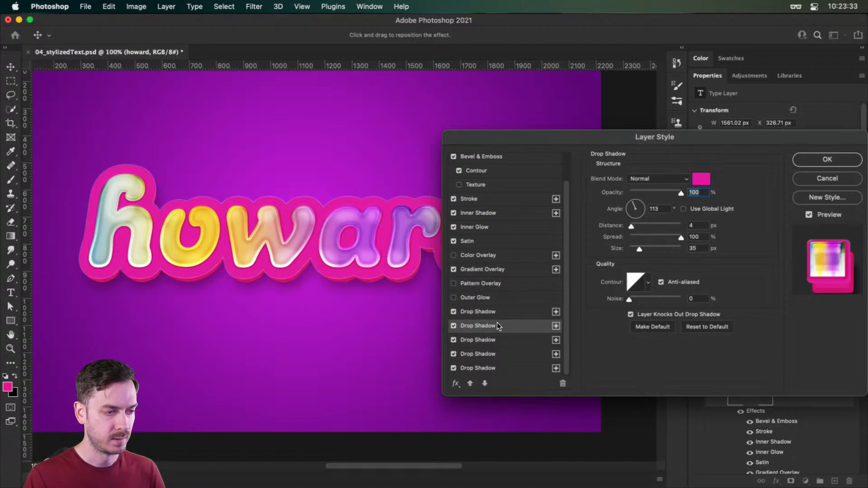
pyautogui.click(495, 339)
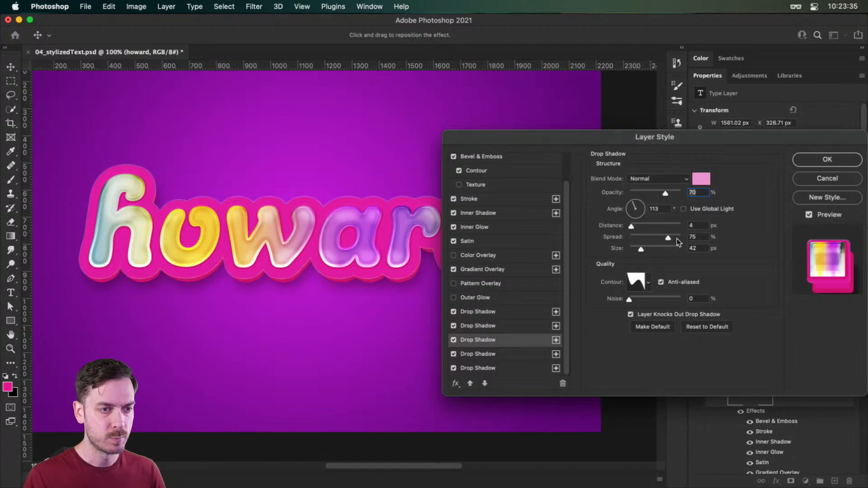
pyautogui.click(698, 237)
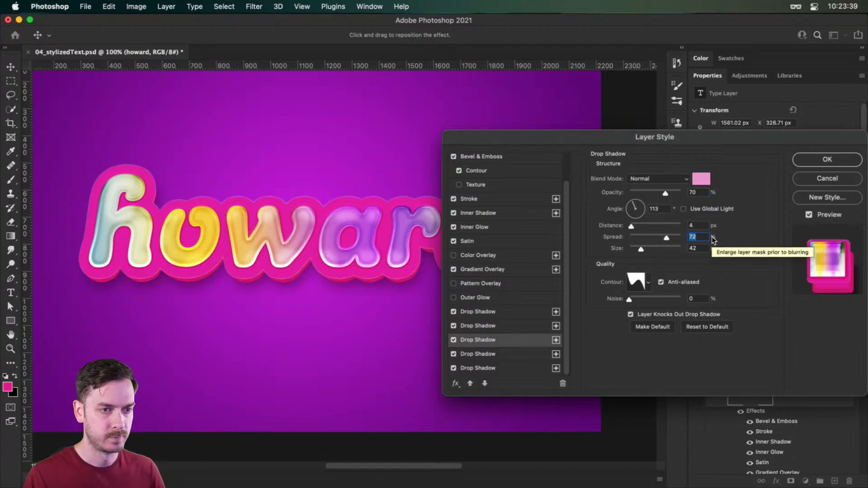
pyautogui.moveTo(666, 239); pyautogui.dragTo(669, 239)
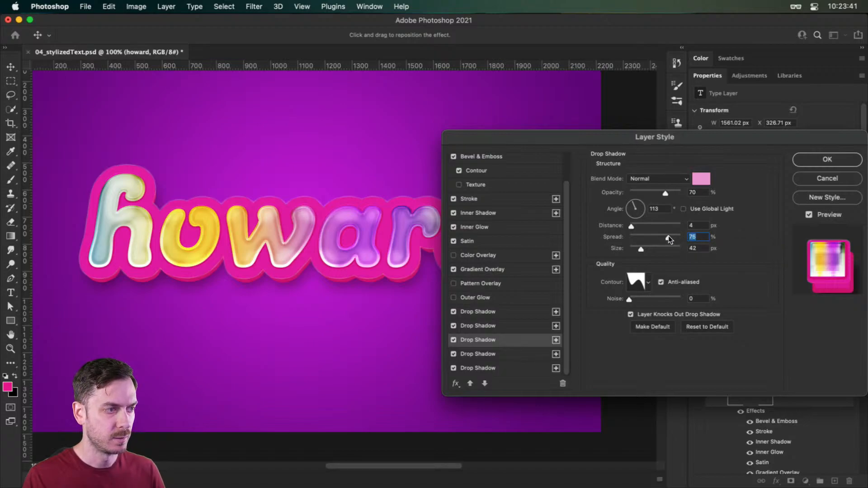
pyautogui.press('Down')
pyautogui.press('Tab')
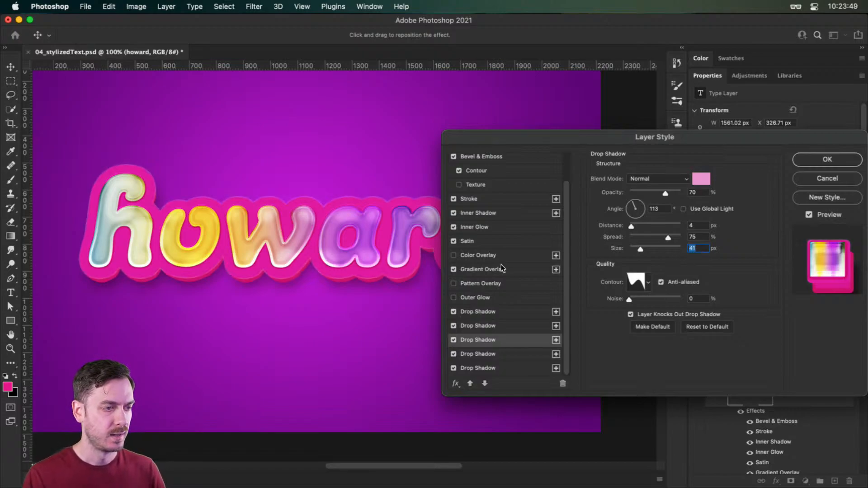
# - Compare the text with the Satin and Inner Glow effects switched off and back on
pyautogui.click(479, 269)
pyautogui.scroll(3, 471, 246)
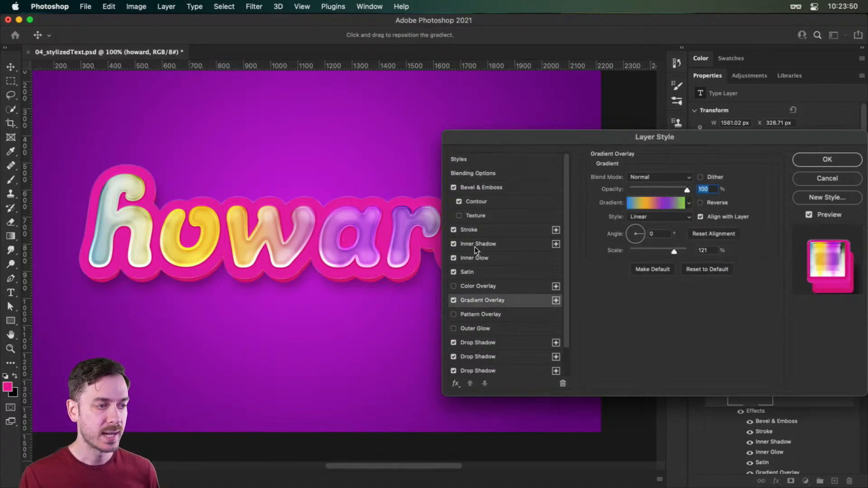
pyautogui.click(453, 273)
pyautogui.click(454, 272)
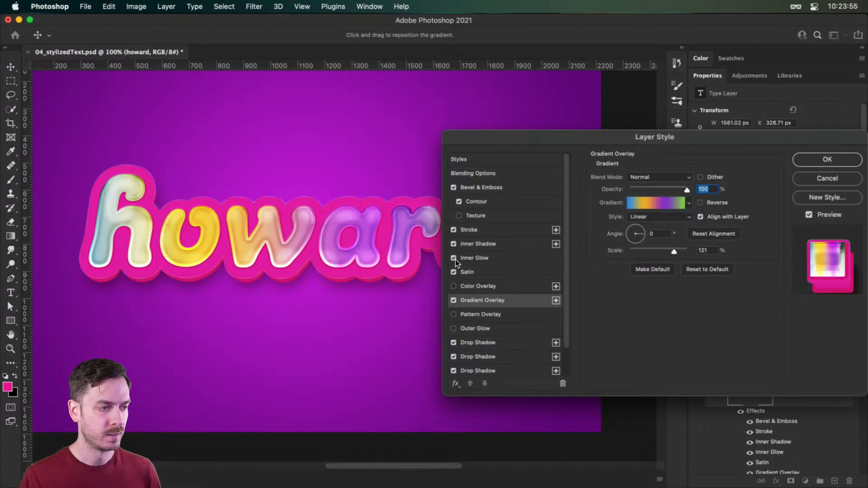
pyautogui.click(454, 258)
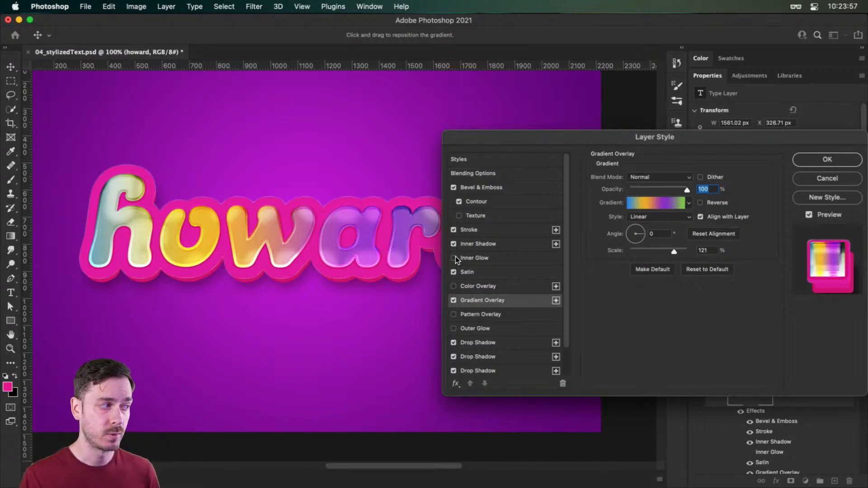
pyautogui.click(479, 257)
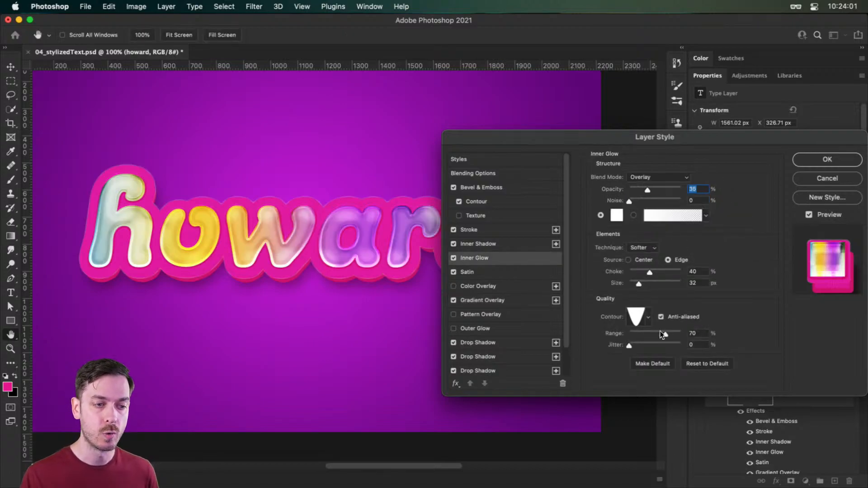
# - Try the fifth contour preset in the first row with a lower range for the Inner Glow
pyautogui.click(647, 317)
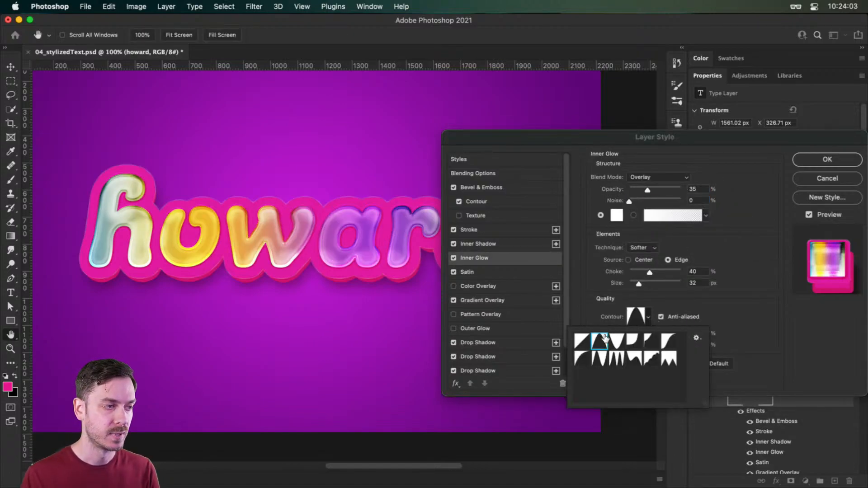
pyautogui.click(631, 340)
pyautogui.click(651, 340)
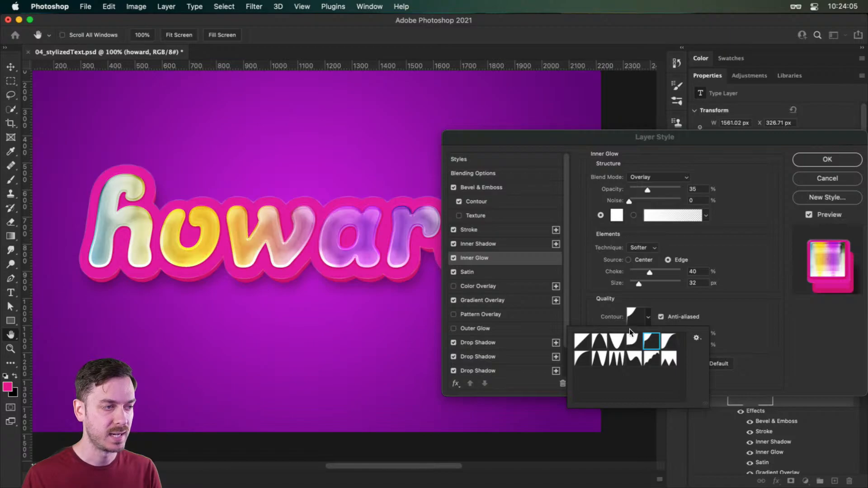
pyautogui.click(777, 331)
pyautogui.moveTo(670, 334); pyautogui.dragTo(653, 334)
# - Set the Inner Glow to the fourth contour preset in the first row, 61% range, 45% choke and 21 px size
pyautogui.click(647, 317)
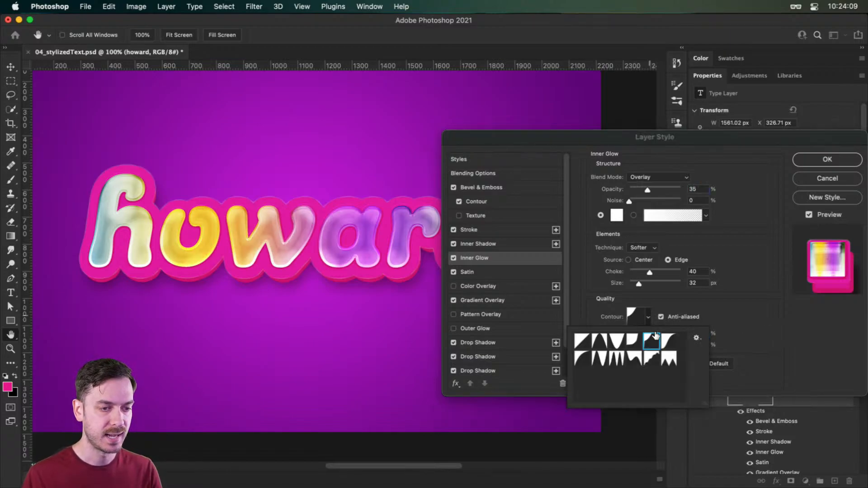
pyautogui.click(634, 340)
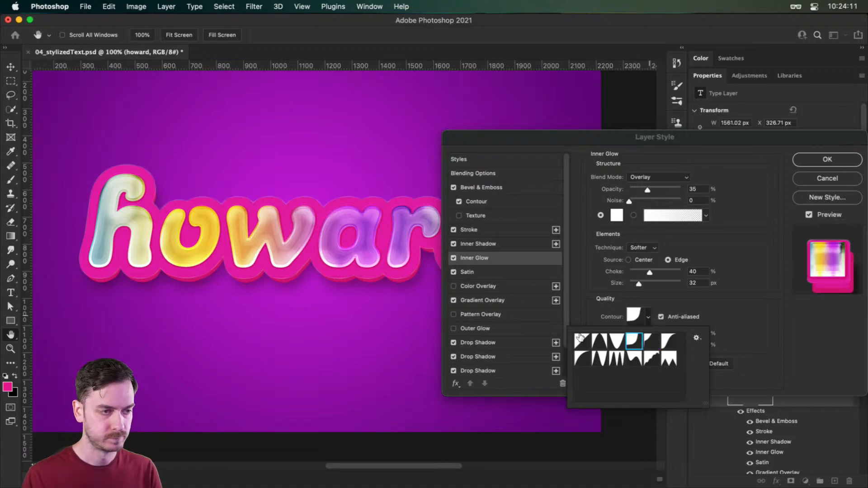
pyautogui.click(786, 341)
pyautogui.moveTo(652, 333); pyautogui.dragTo(661, 329)
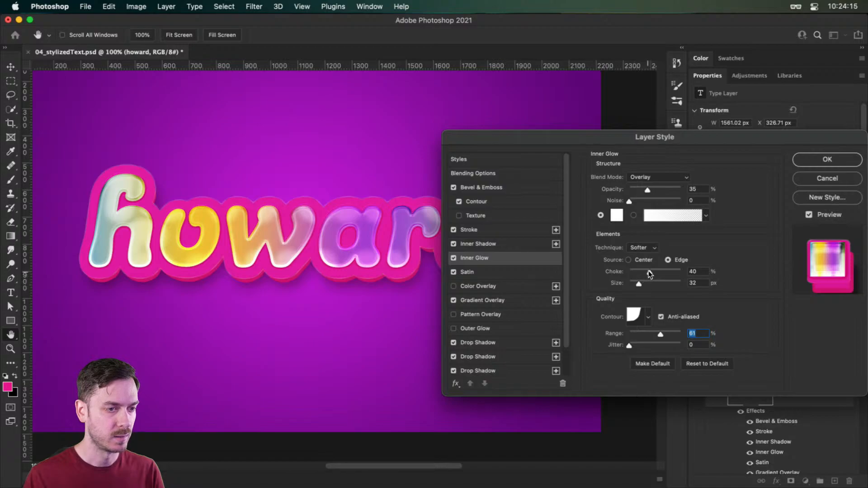
pyautogui.moveTo(650, 272); pyautogui.dragTo(637, 283)
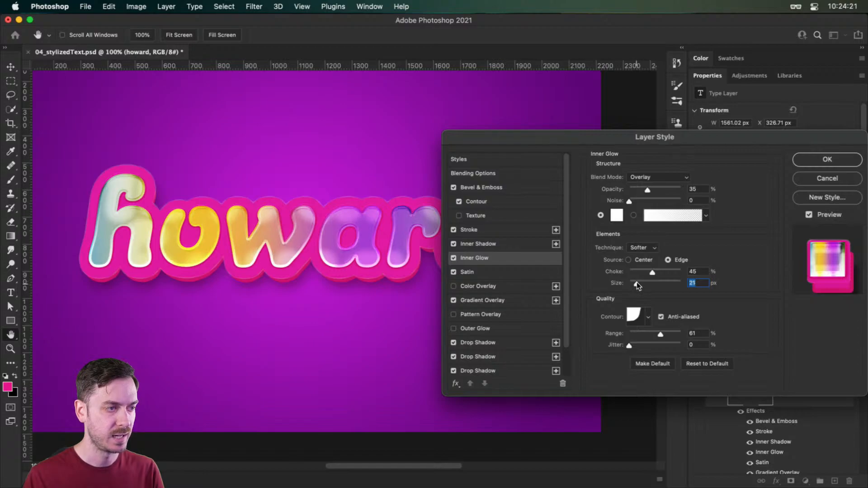
# - Raise the Satin effect's opacity to 61%
pyautogui.click(470, 271)
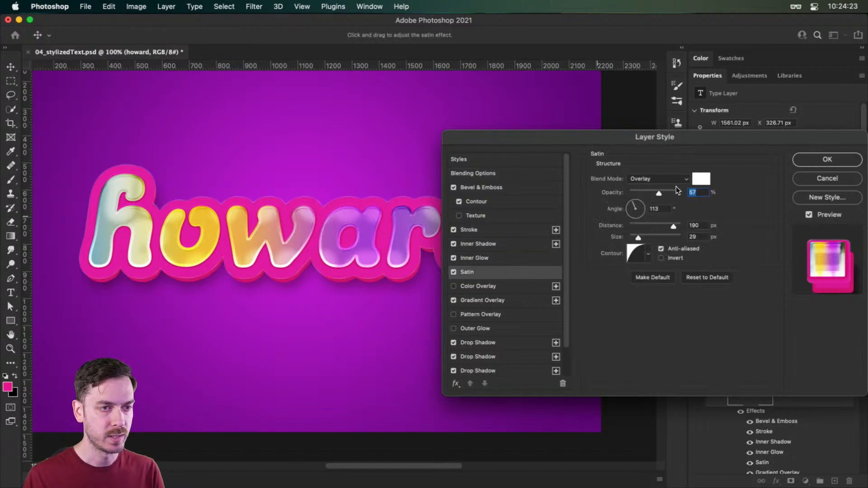
pyautogui.moveTo(659, 193); pyautogui.dragTo(663, 196)
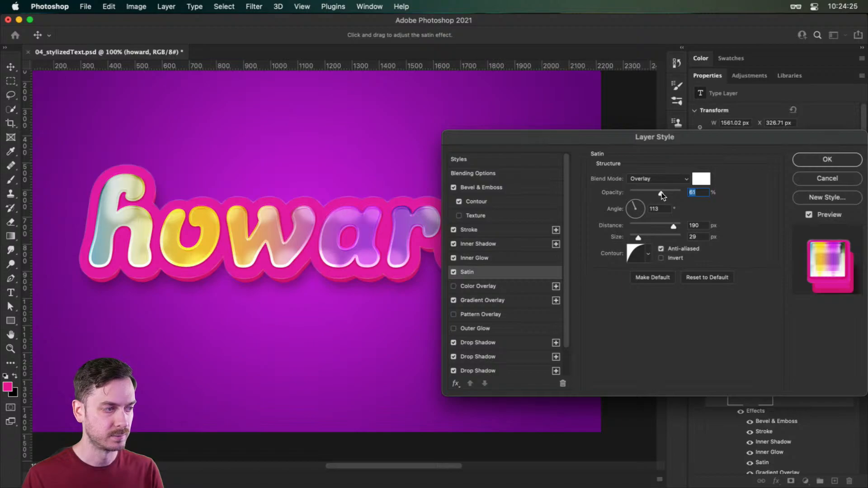
# - Try a slightly larger distance for the second drop shadow
pyautogui.click(493, 343)
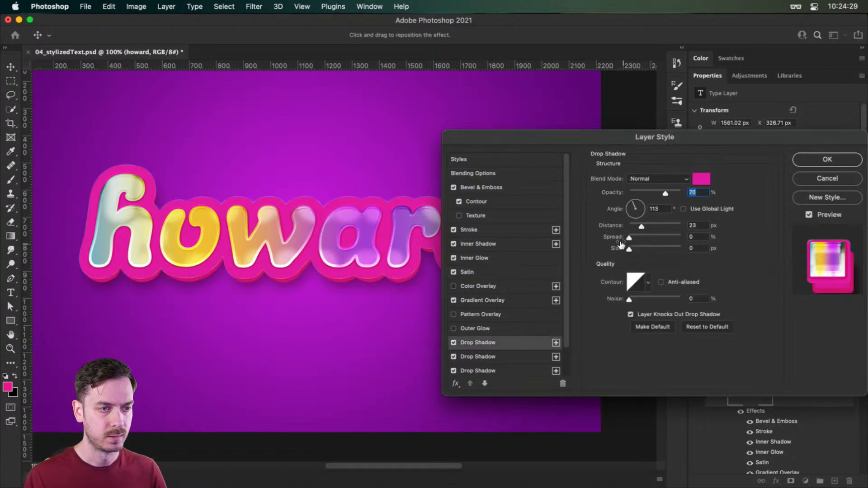
pyautogui.click(488, 357)
pyautogui.scroll(2, 423, 238)
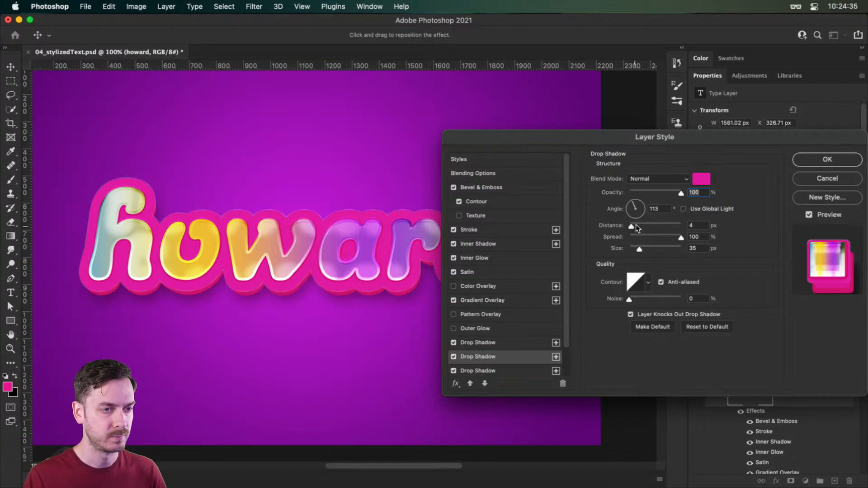
pyautogui.click(692, 226)
pyautogui.press('Up')
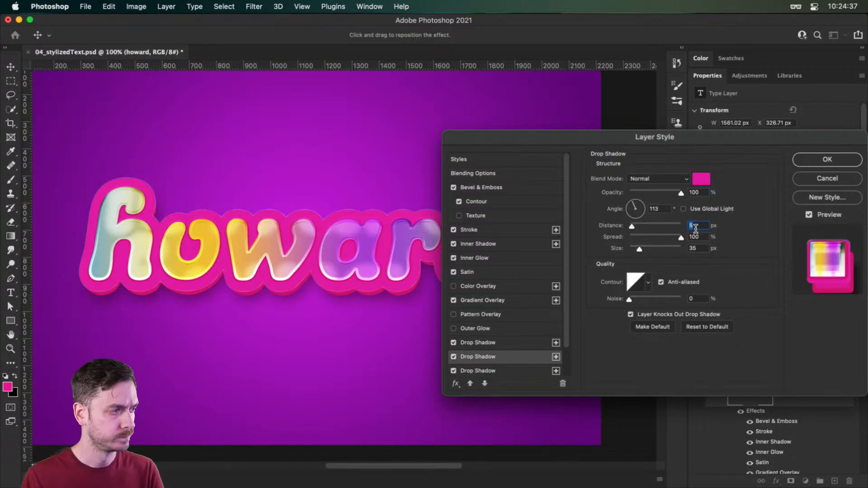
pyautogui.press('Down')
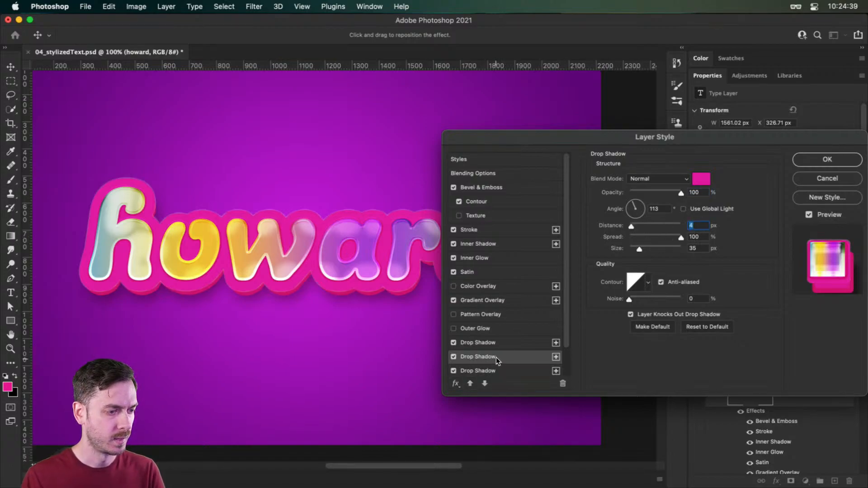
# - Increase the fourth drop shadow's distance to about 32 px and change its colour to the darker magenta #b20e72
pyautogui.scroll(-2, 496, 357)
pyautogui.click(496, 353)
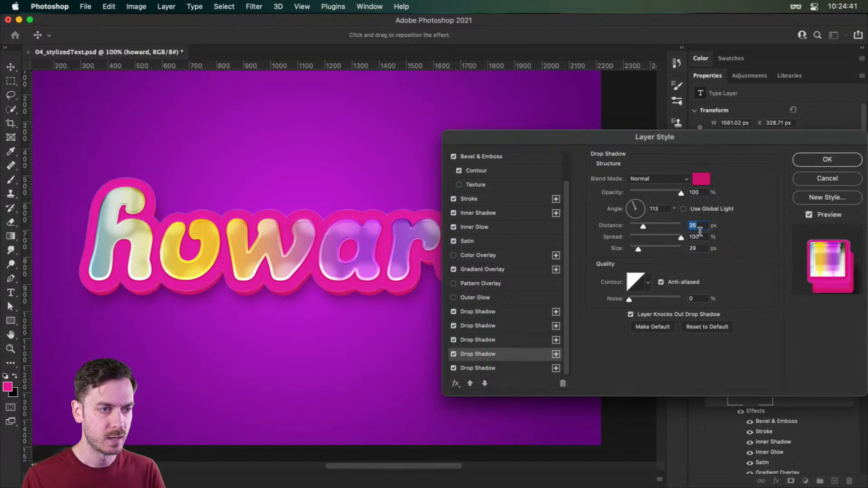
pyautogui.press('Up')
pyautogui.press('Up')
pyautogui.press('Up')
pyautogui.press('Up')
pyautogui.press('Up')
pyautogui.press('Up')
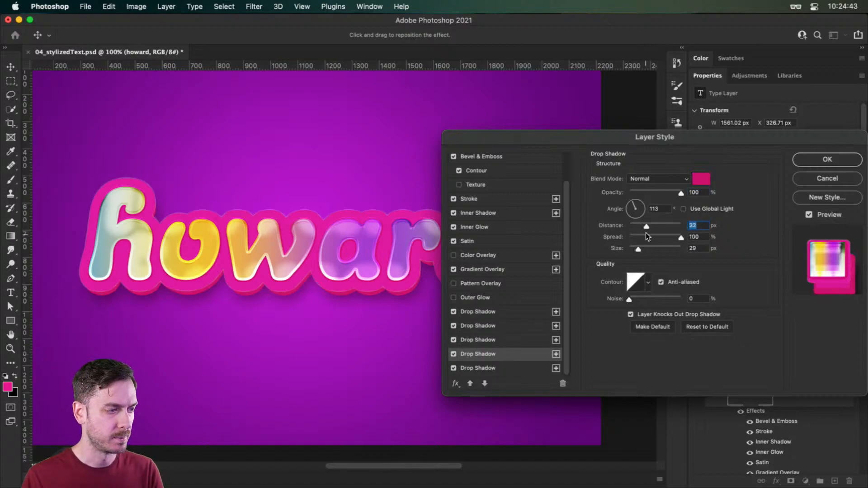
pyautogui.press('Up')
pyautogui.moveTo(710, 214); pyautogui.dragTo(711, 212)
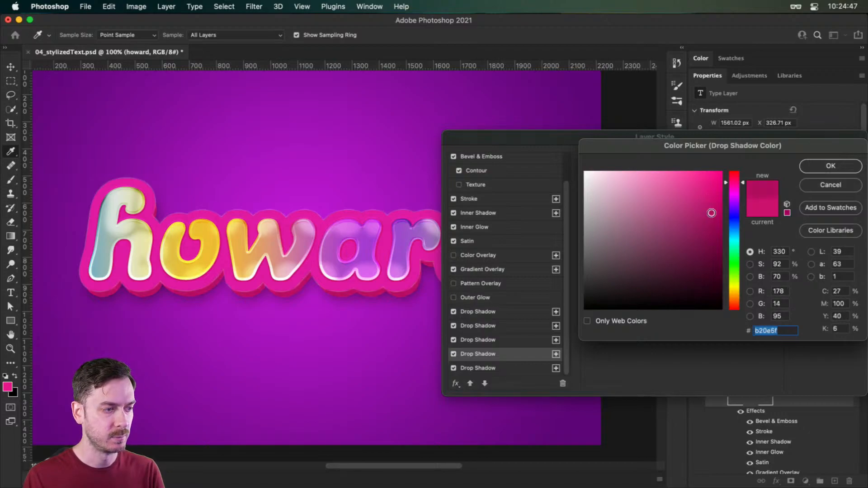
pyautogui.moveTo(736, 183); pyautogui.dragTo(736, 183)
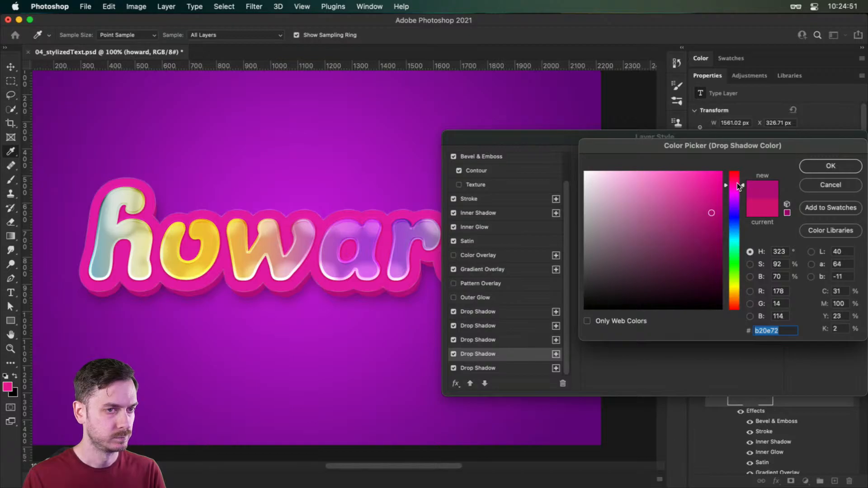
pyautogui.click(816, 166)
# - Set the first drop shadow's opacity to 86% and shift its colour to a slightly redder, darker magenta pink
pyautogui.click(490, 311)
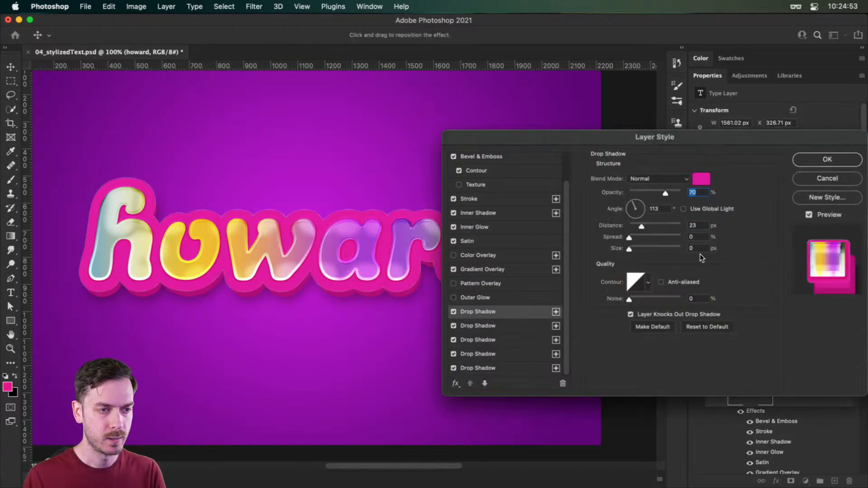
pyautogui.click(701, 179)
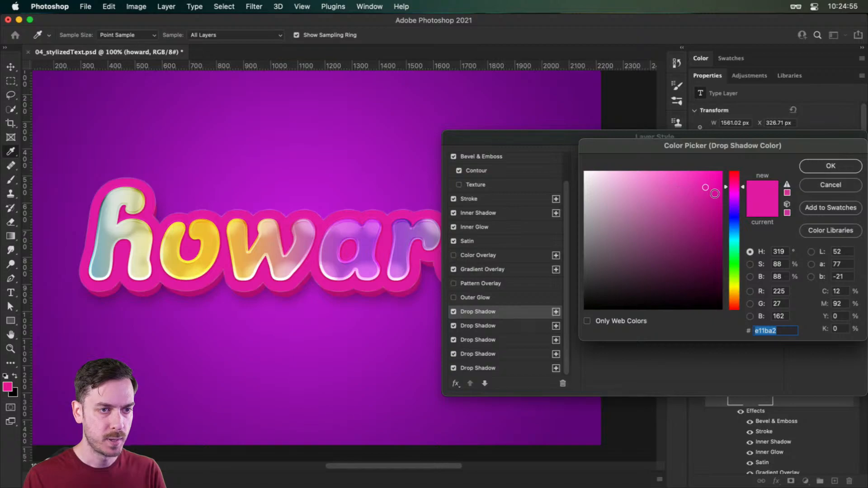
pyautogui.moveTo(740, 189); pyautogui.dragTo(737, 186)
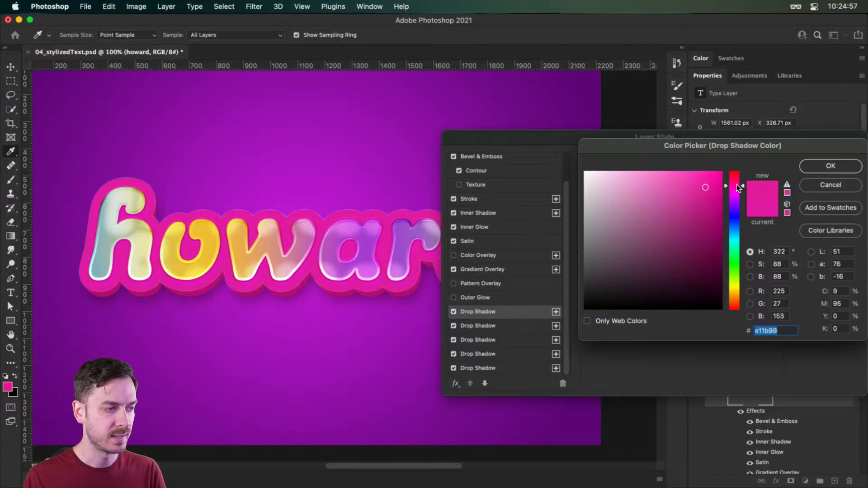
pyautogui.click(830, 166)
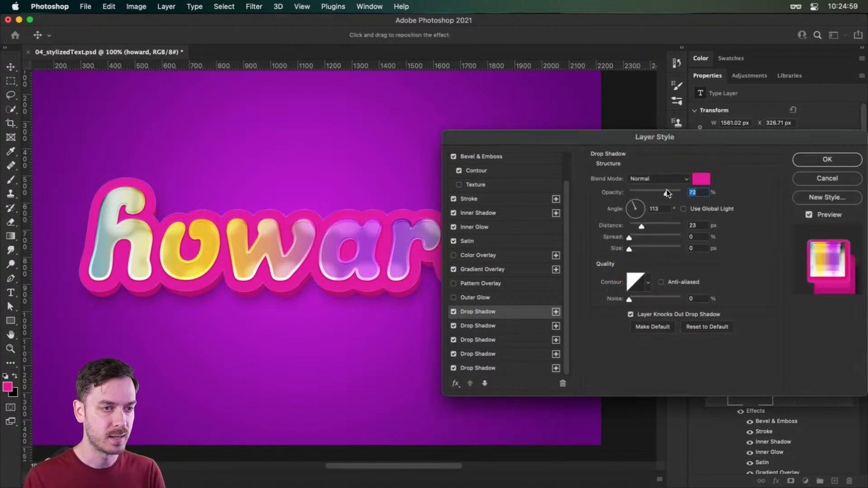
pyautogui.click(701, 179)
pyautogui.moveTo(707, 200); pyautogui.dragTo(706, 201)
pyautogui.click(818, 169)
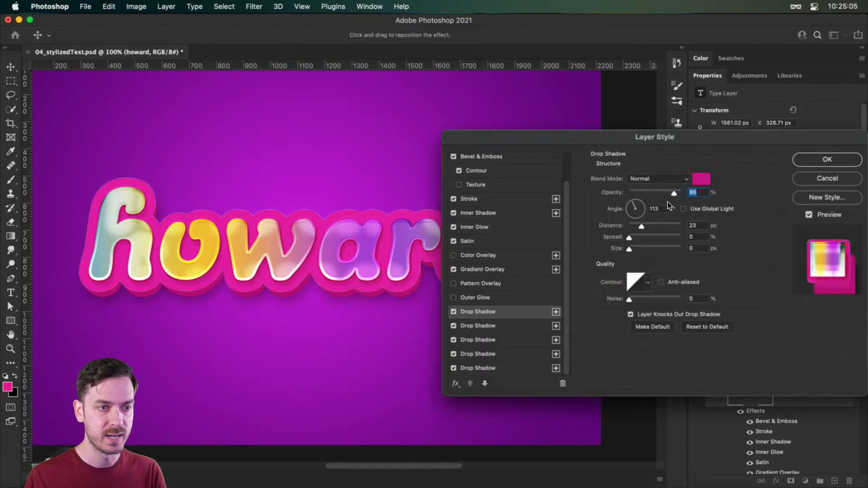
# - Reduce the first drop shadow's distance to 19 px and apply the layer style to the text
pyautogui.click(699, 229)
pyautogui.press('Down')
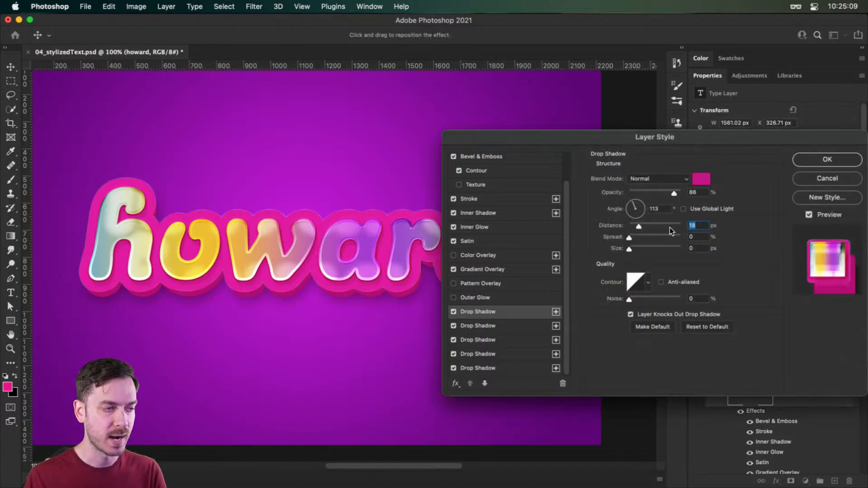
pyautogui.click(826, 160)
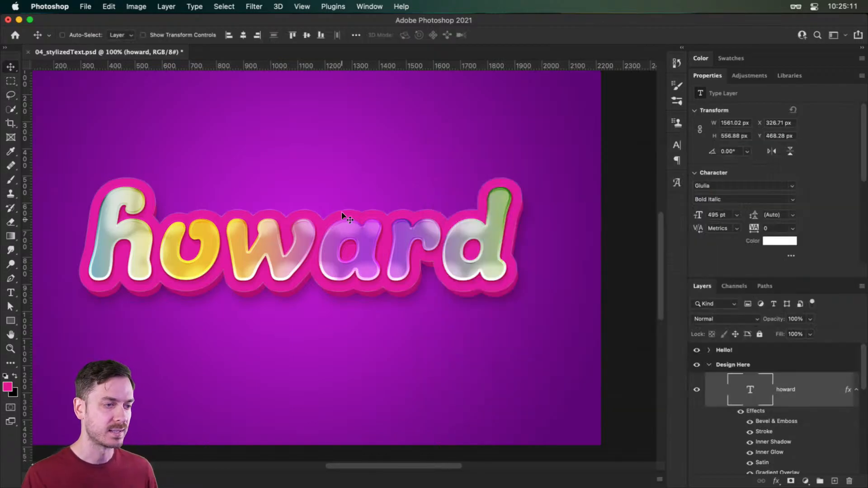
pyautogui.moveTo(343, 213); pyautogui.dragTo(366, 220)
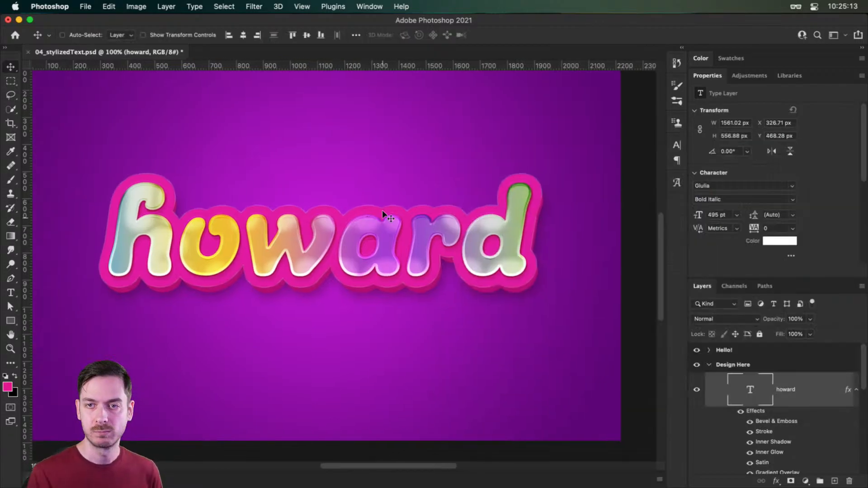